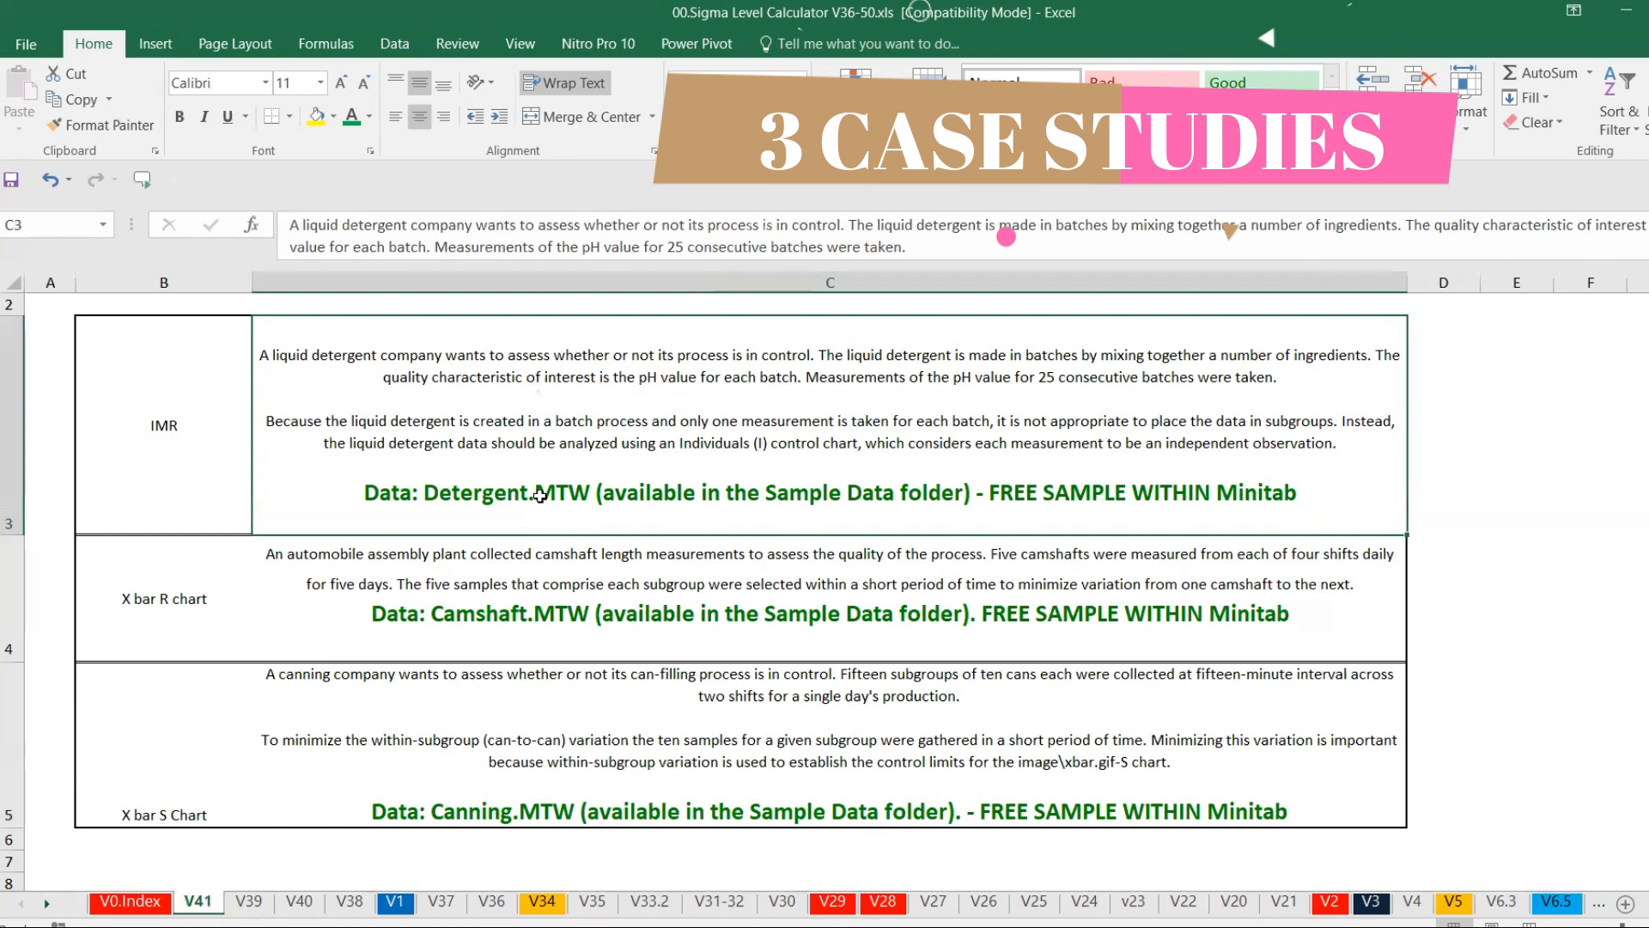
Step: Review the IMR case study description in the workbook and switch to Minitab
left_click(225, 452)
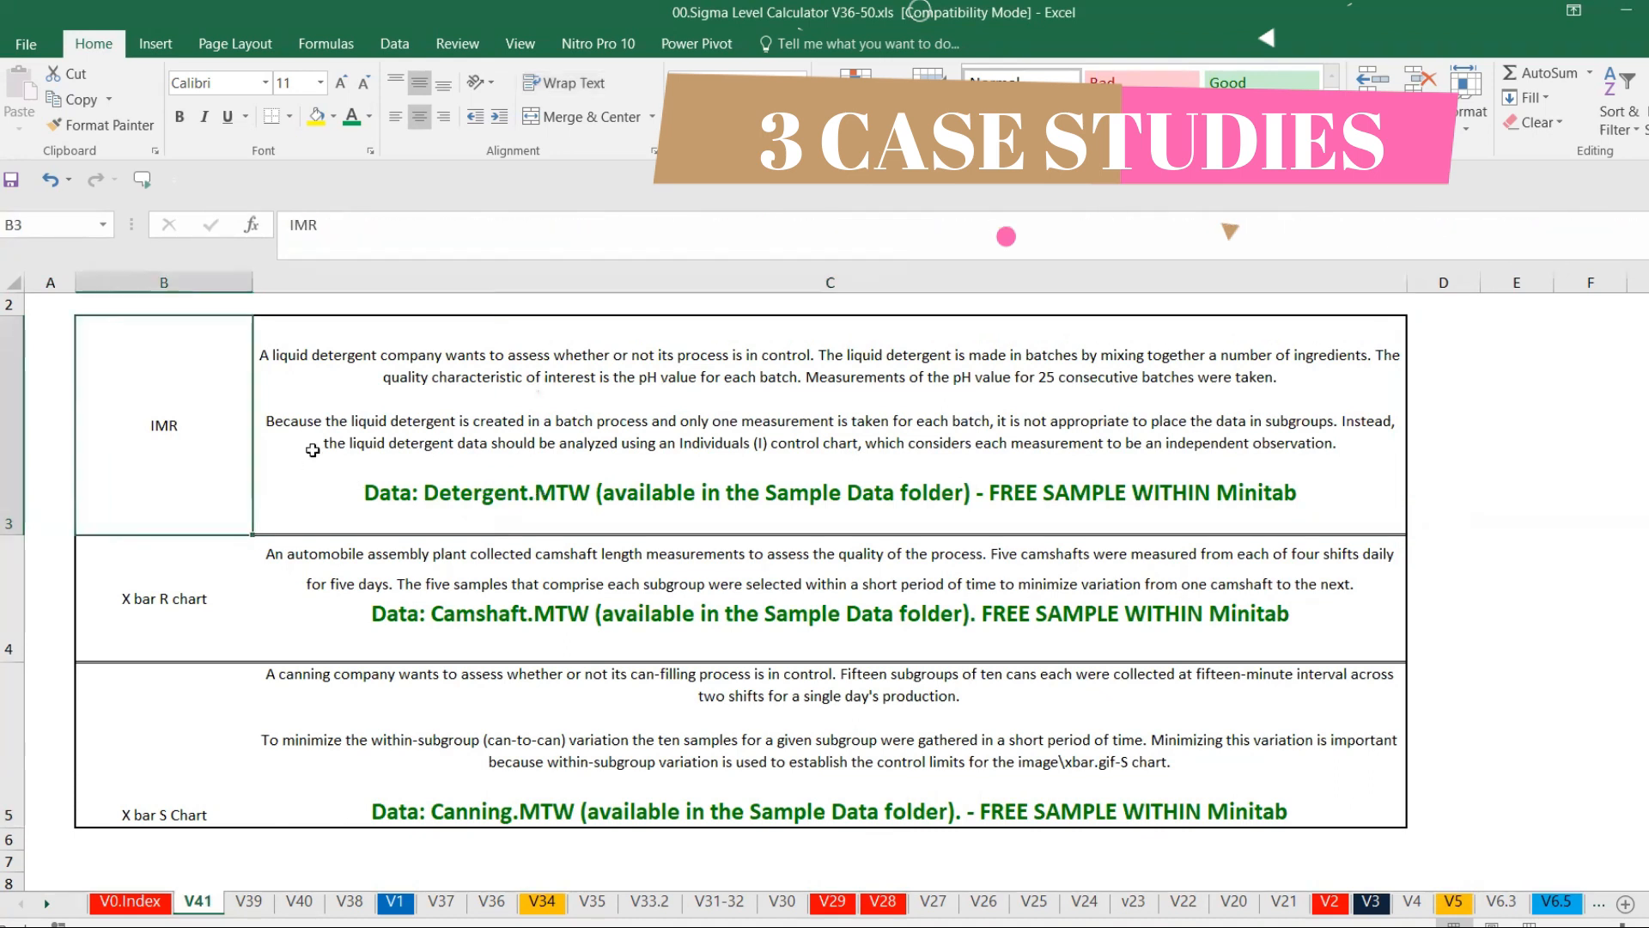
left_click(648, 476)
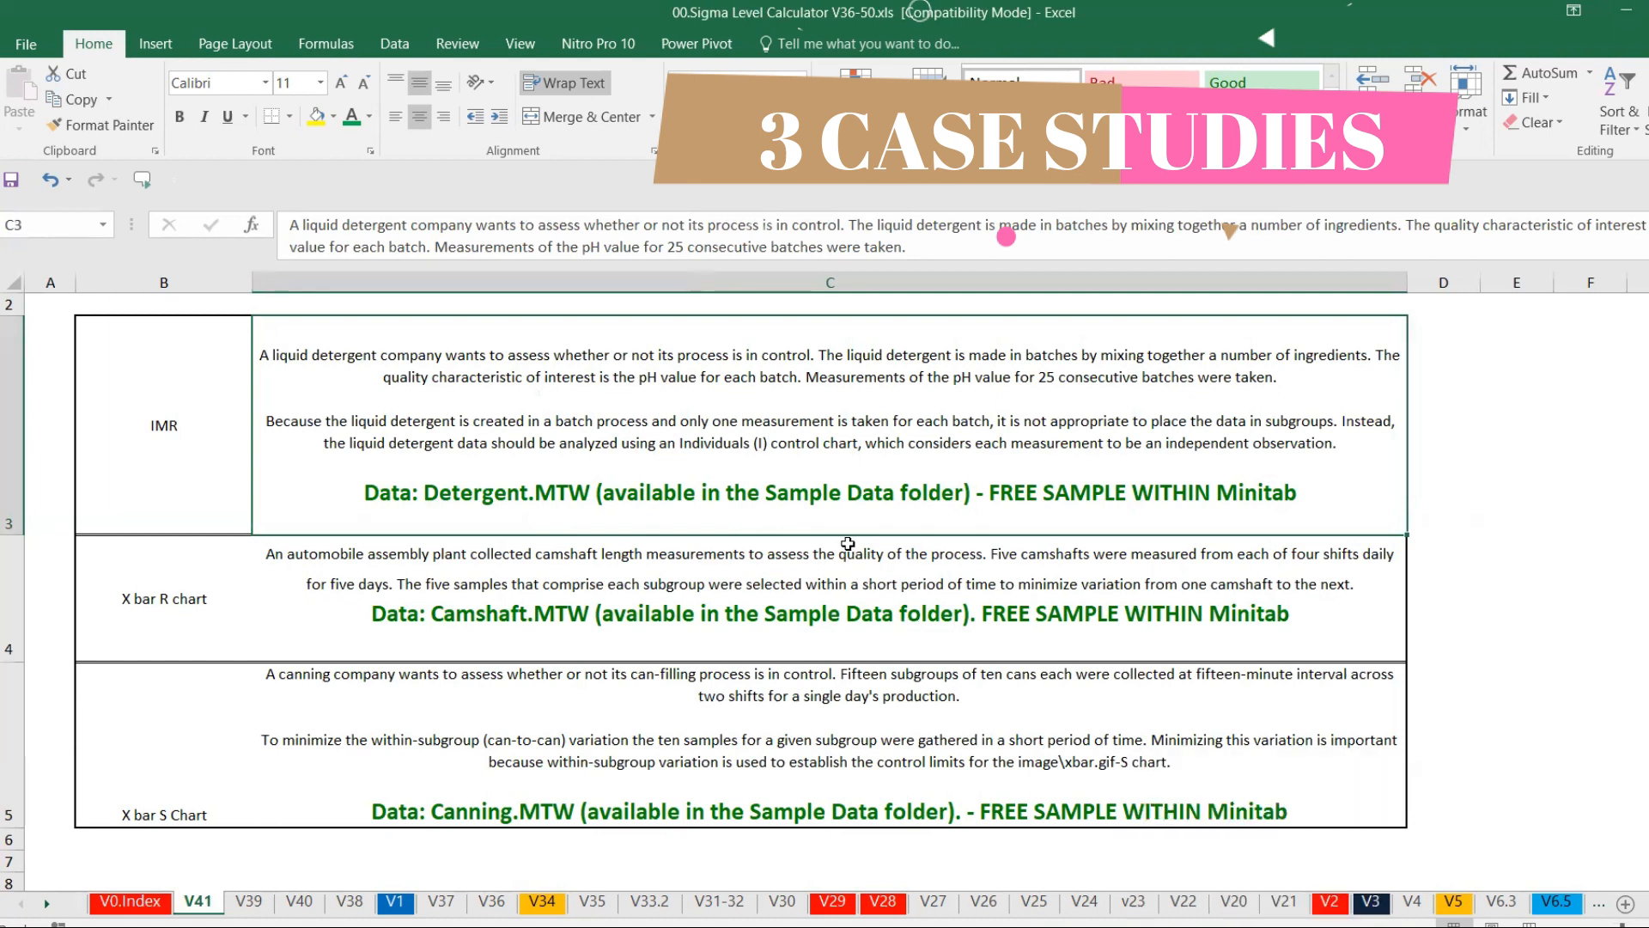
mouse_move(1259, 924)
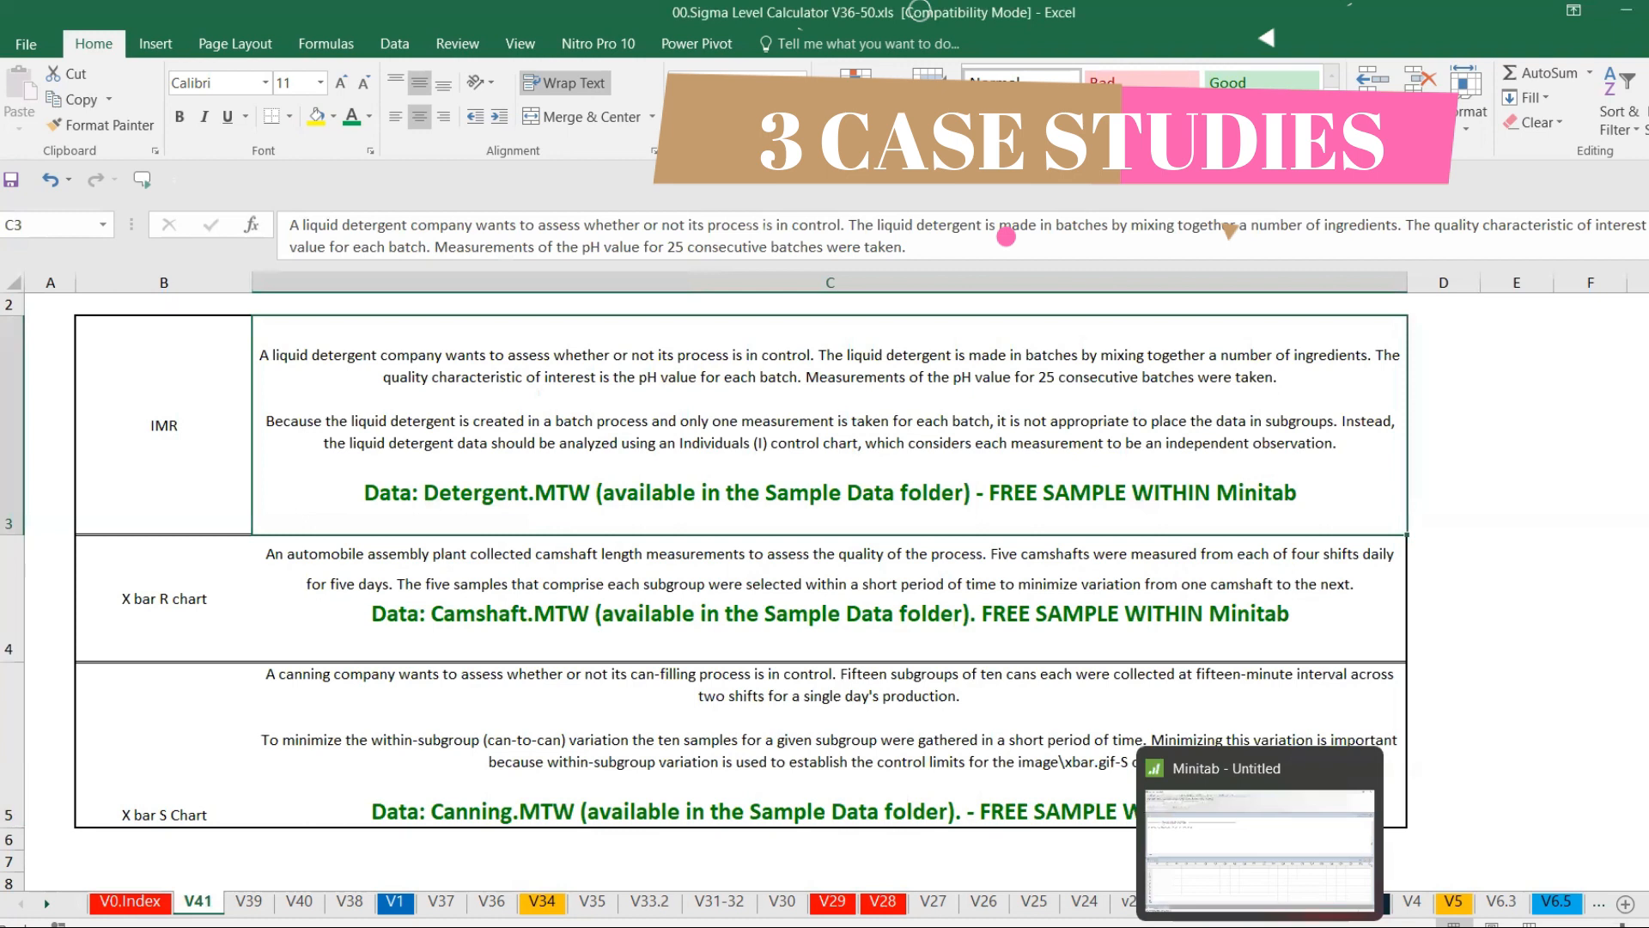
left_click(1260, 850)
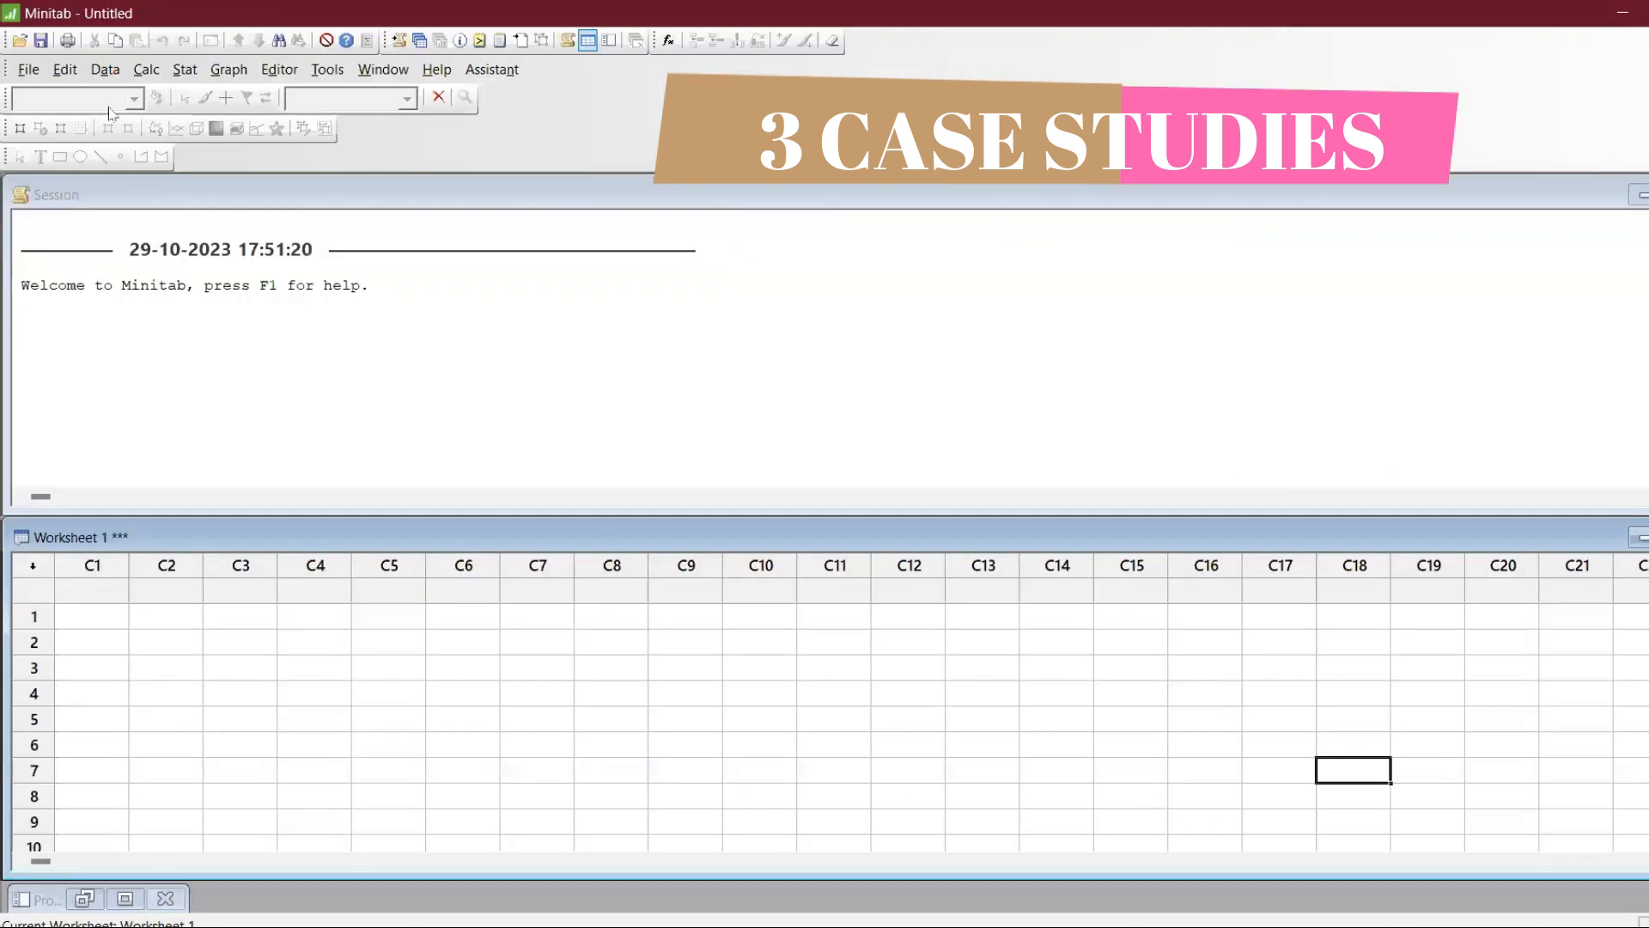
Step: Open the Detergent.MTW worksheet from the Minitab Sample Data folder and maximize its window
left_click(29, 69)
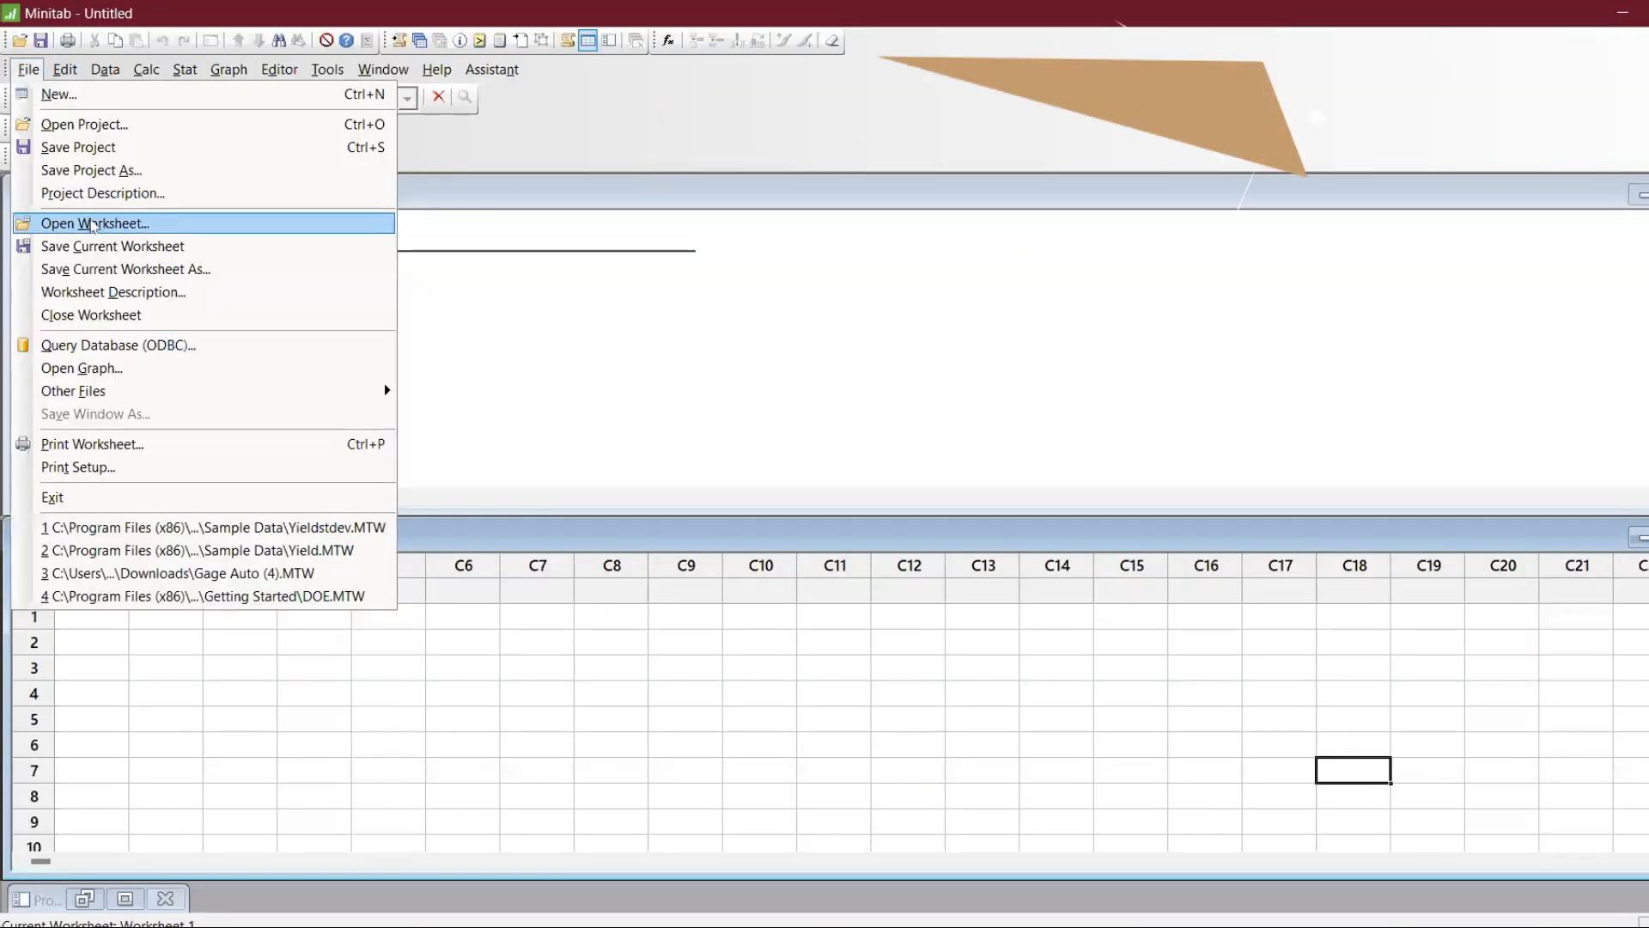
left_click(93, 226)
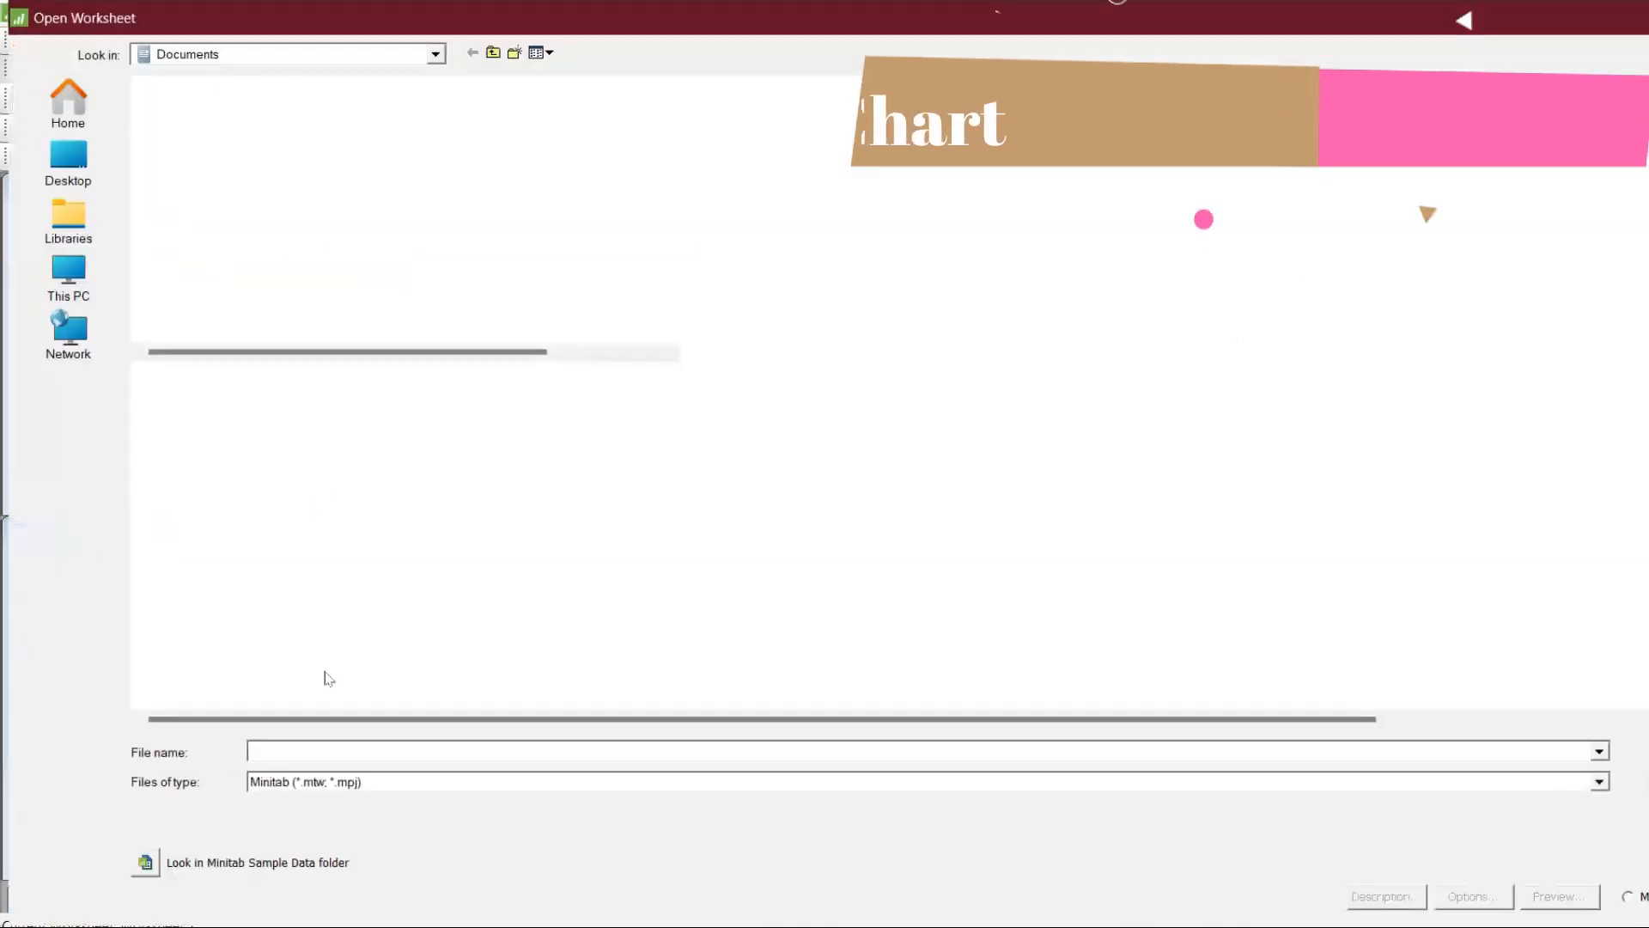
left_click(144, 862)
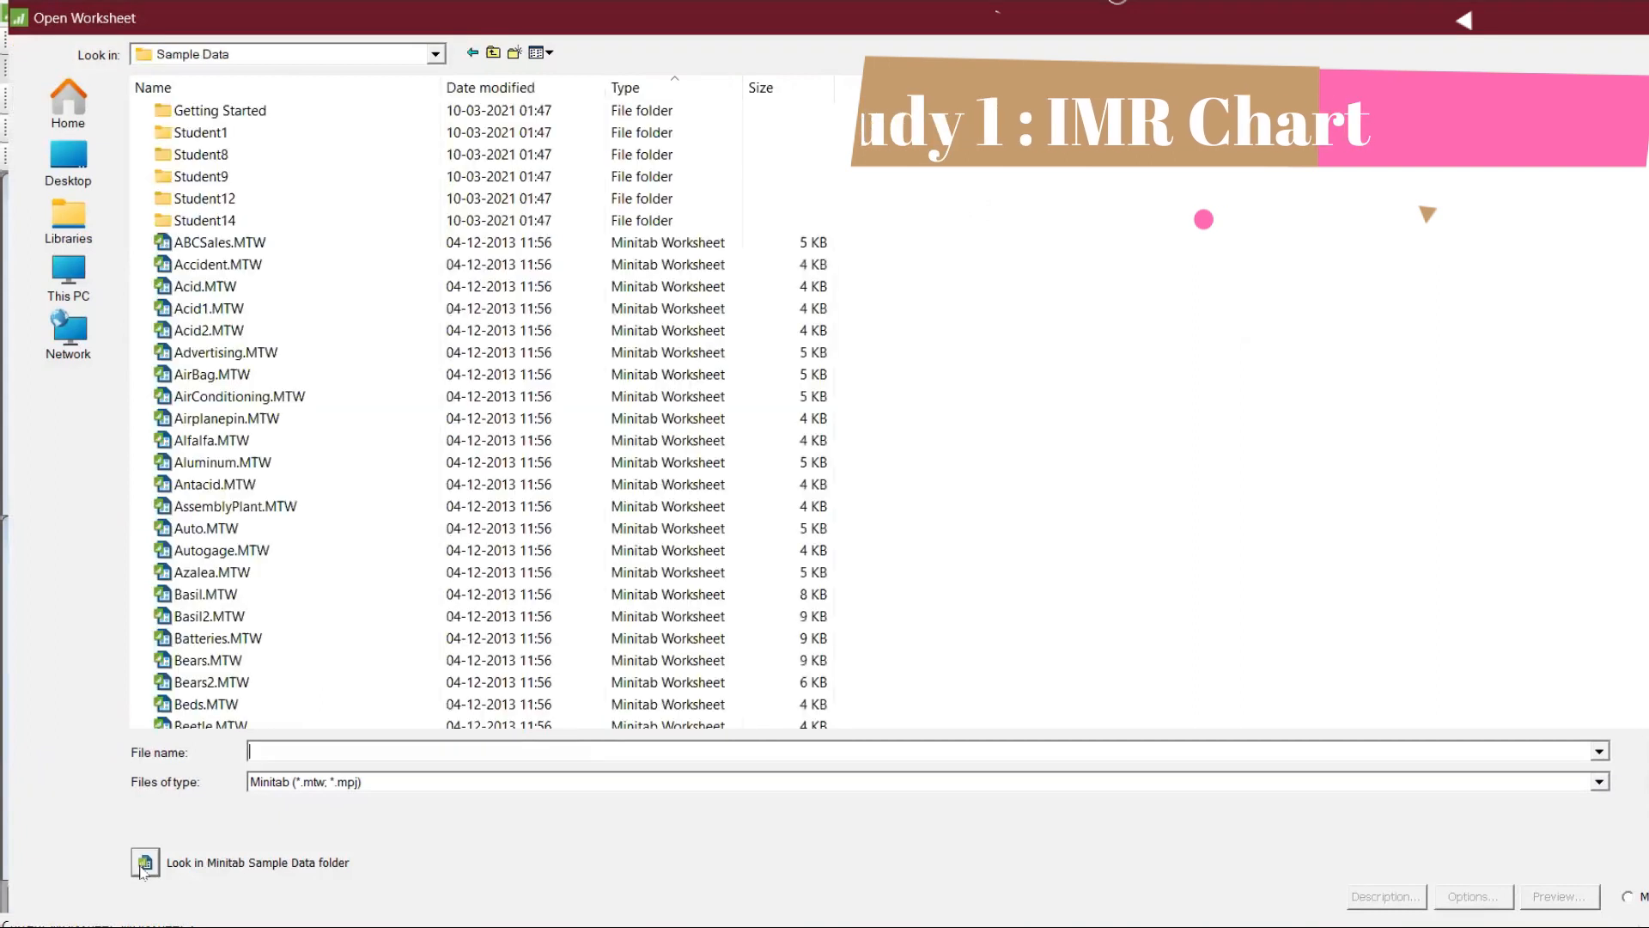
key("alt+Tab")
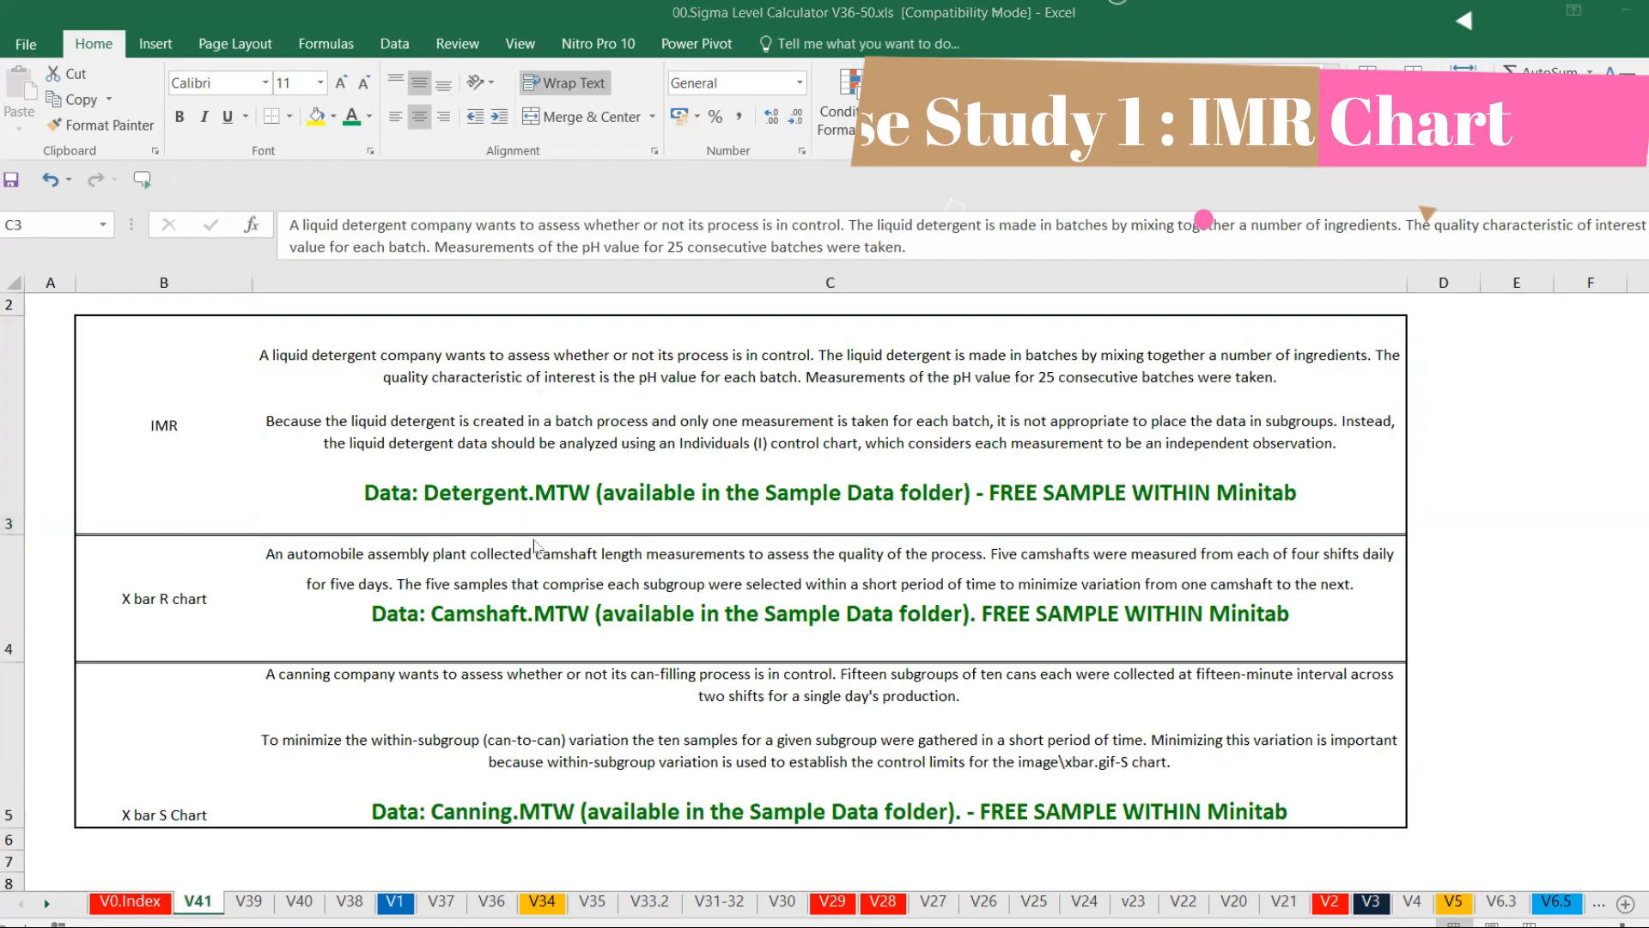
key("alt+Tab")
type("dete")
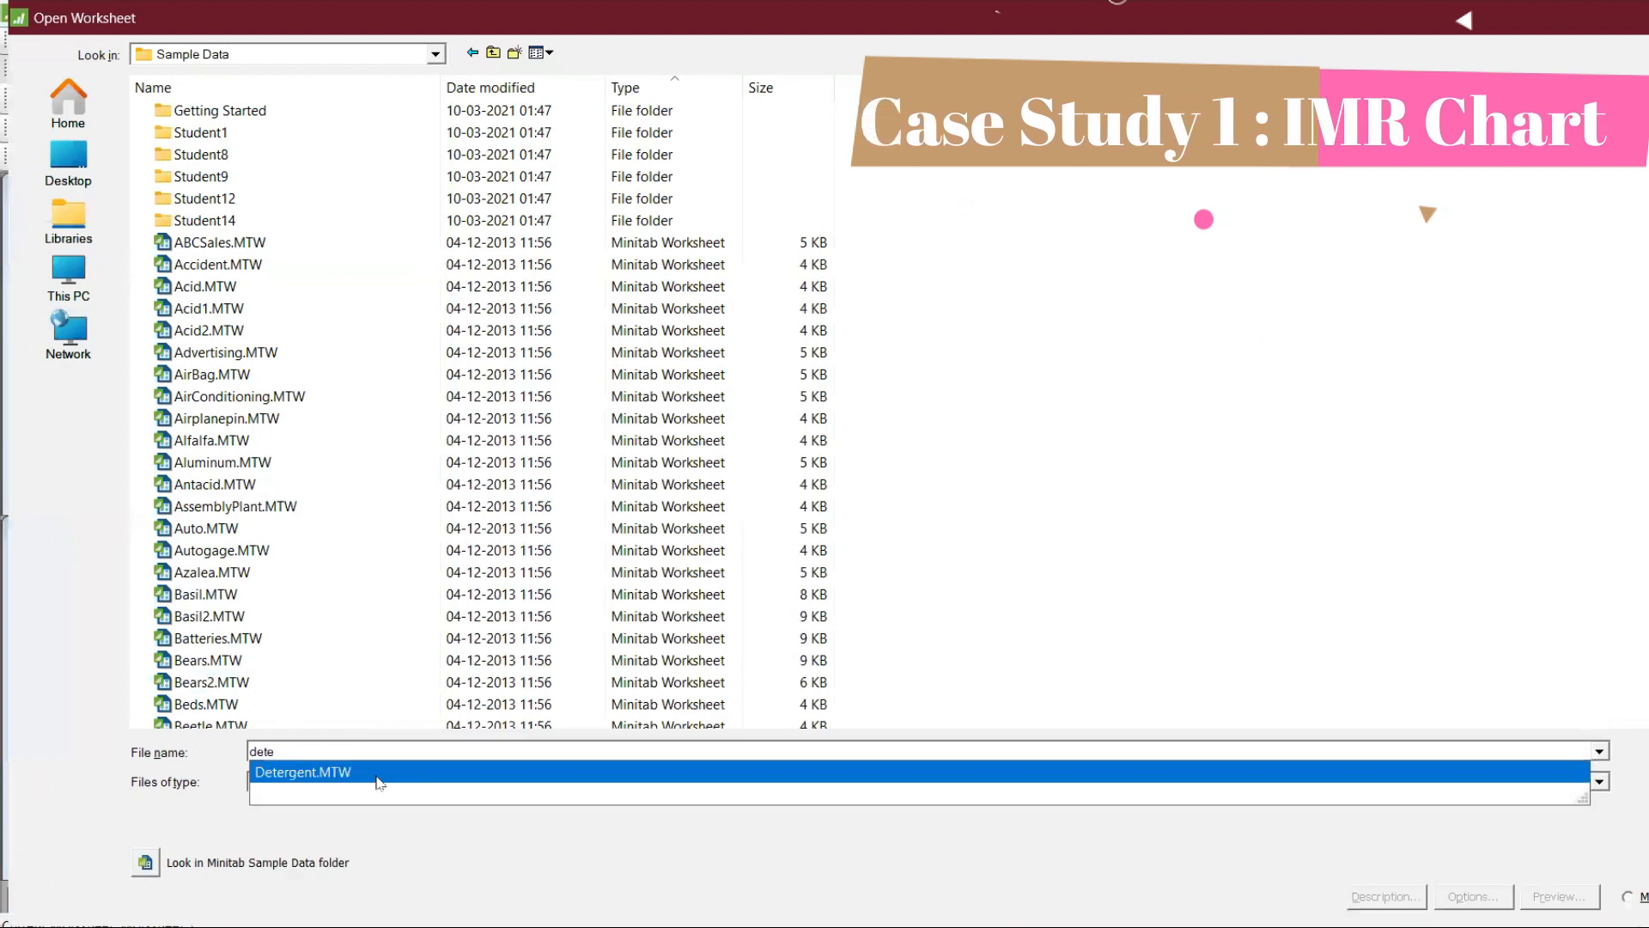
left_click(379, 774)
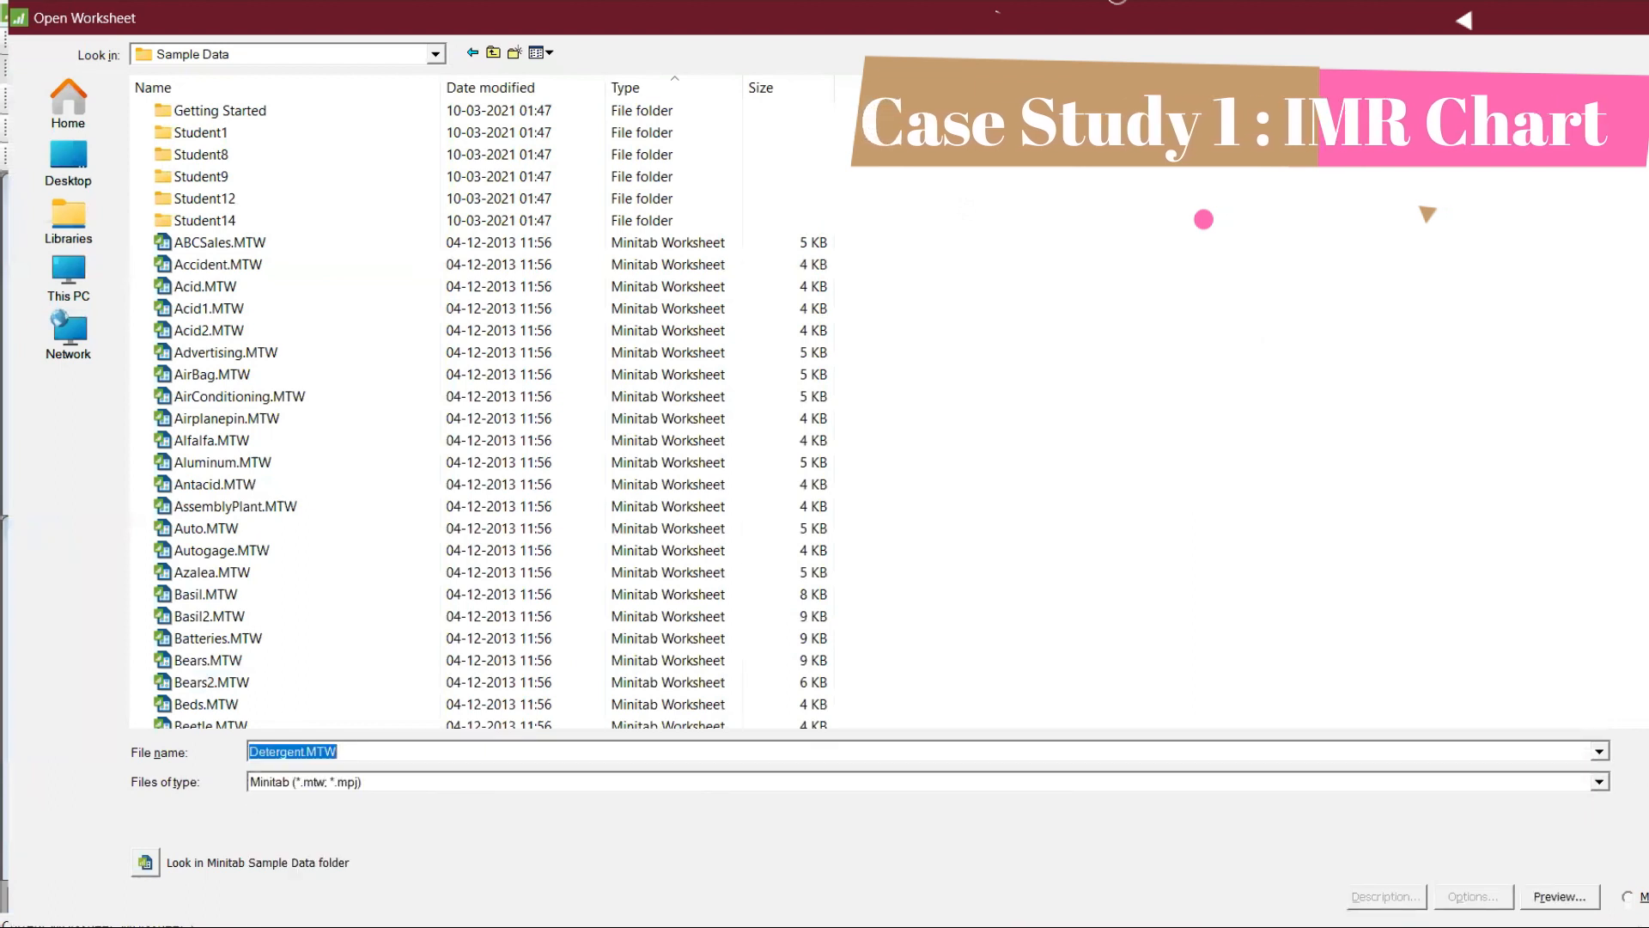
key("Return")
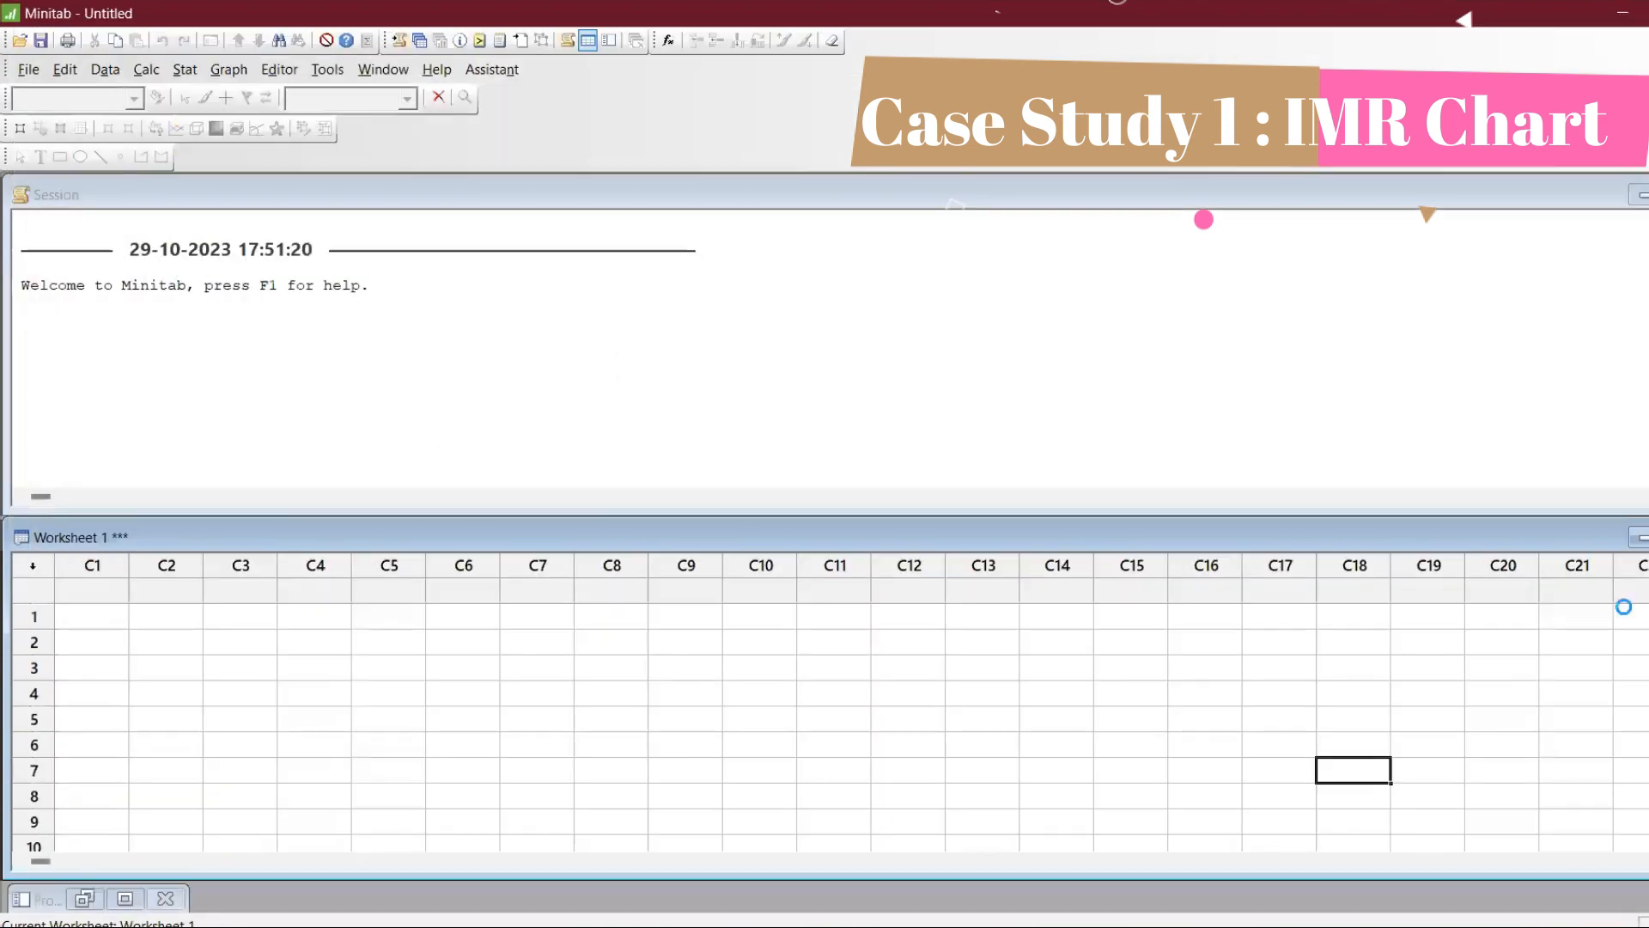
double_click(1601, 540)
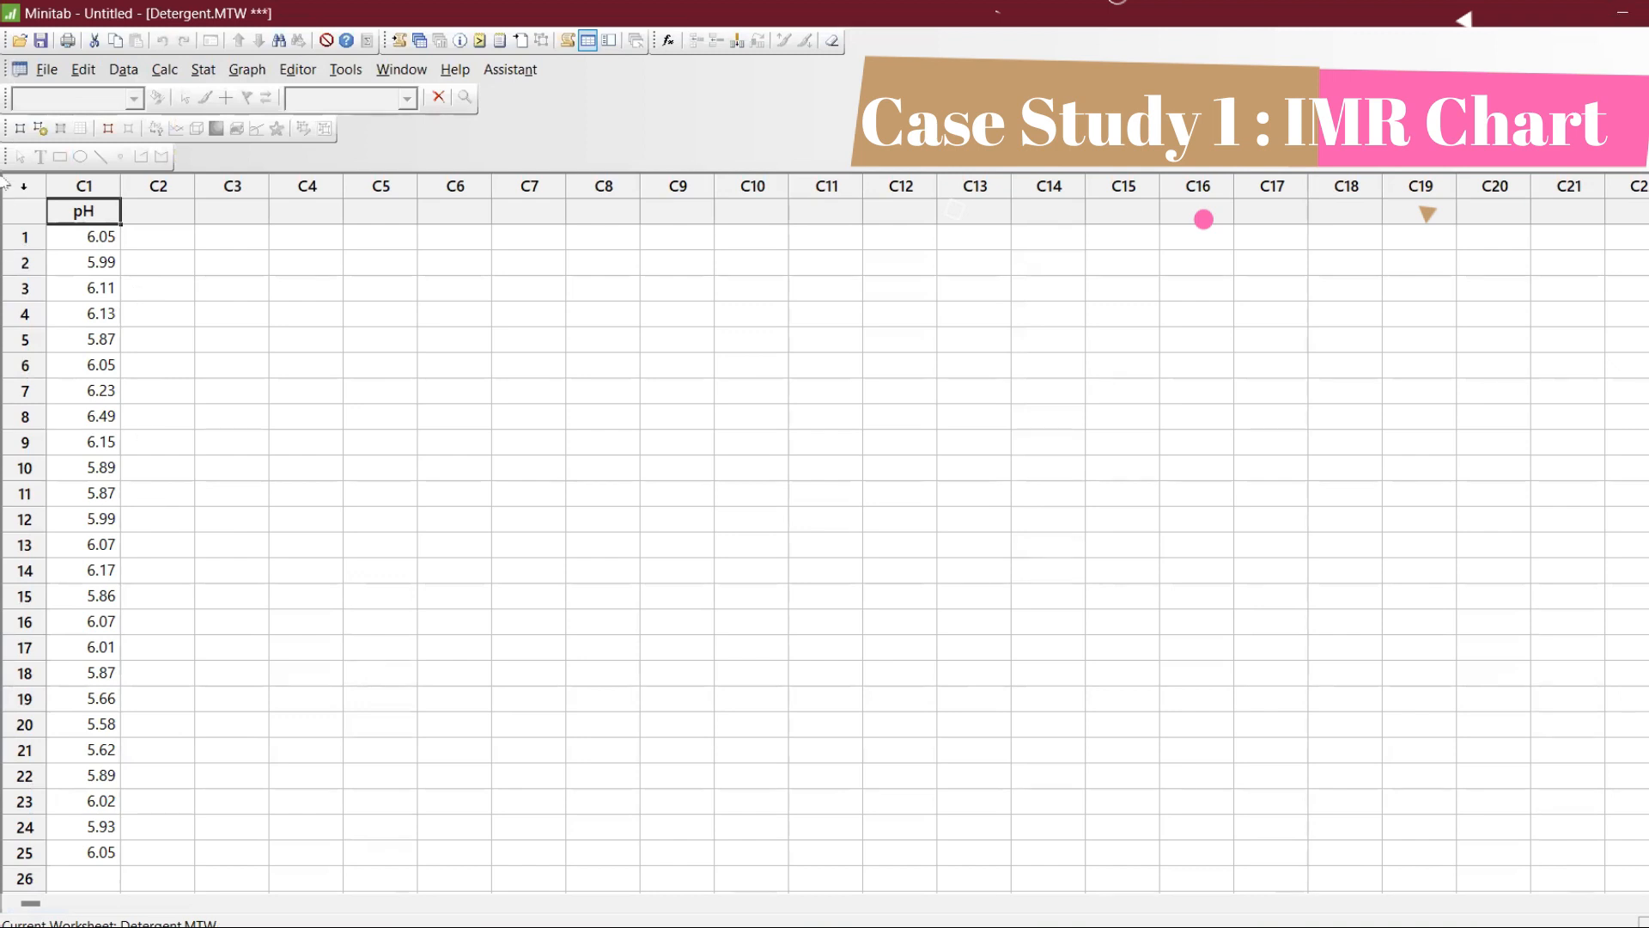
Step: Run an Anderson-Darling normality test on the pH column
left_click(199, 70)
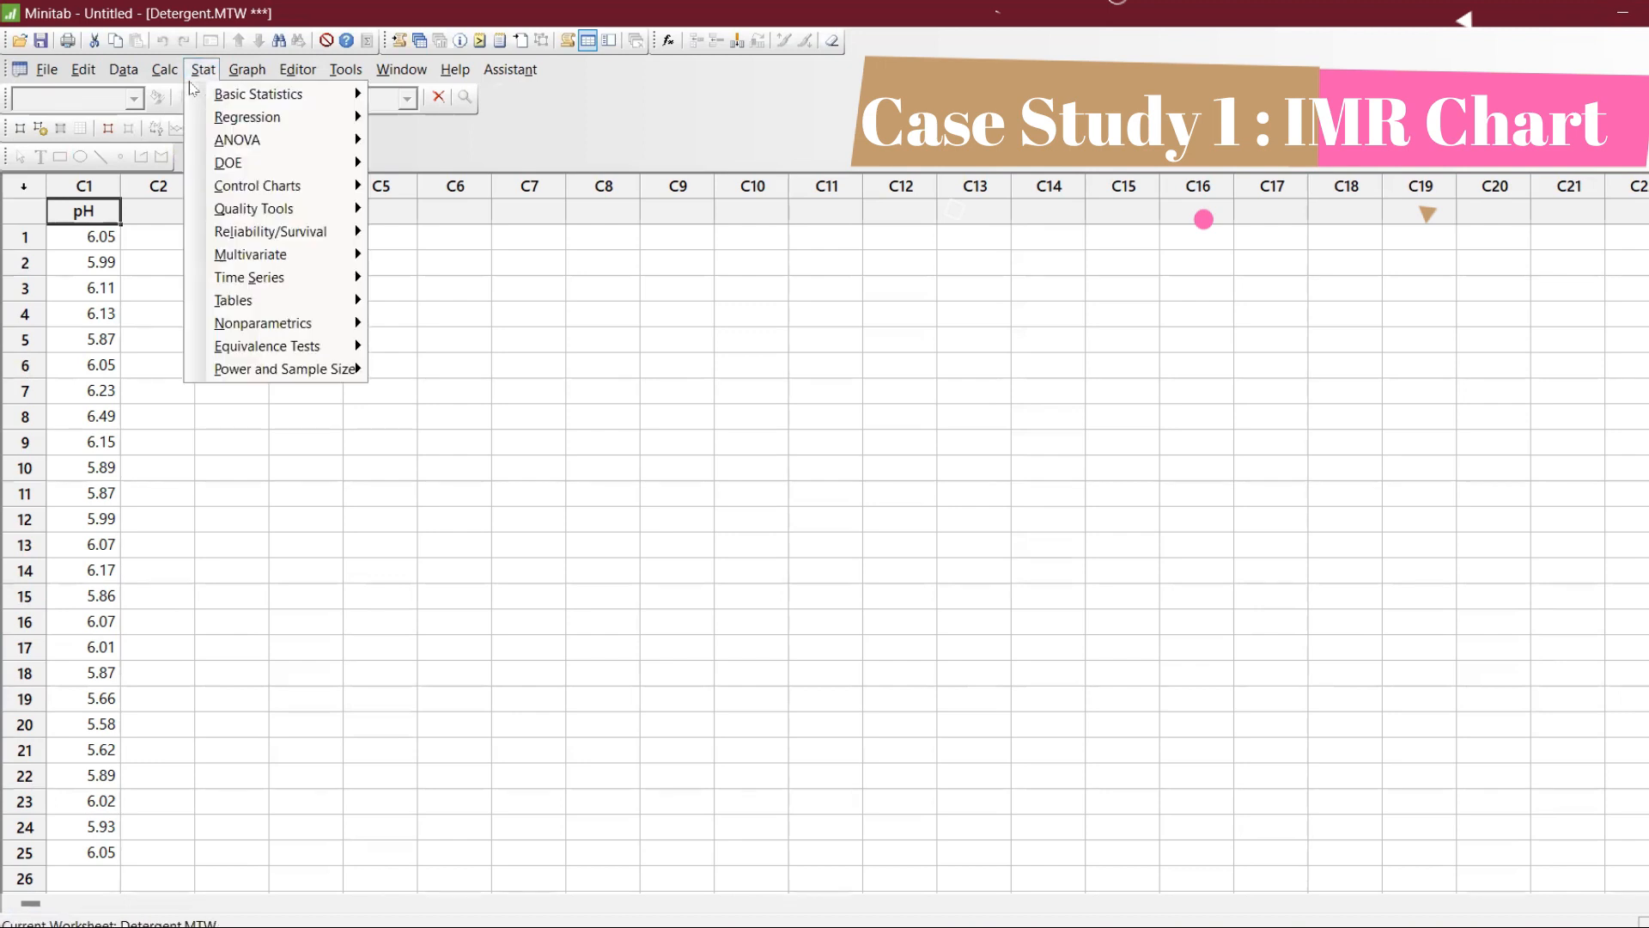
left_click(194, 91)
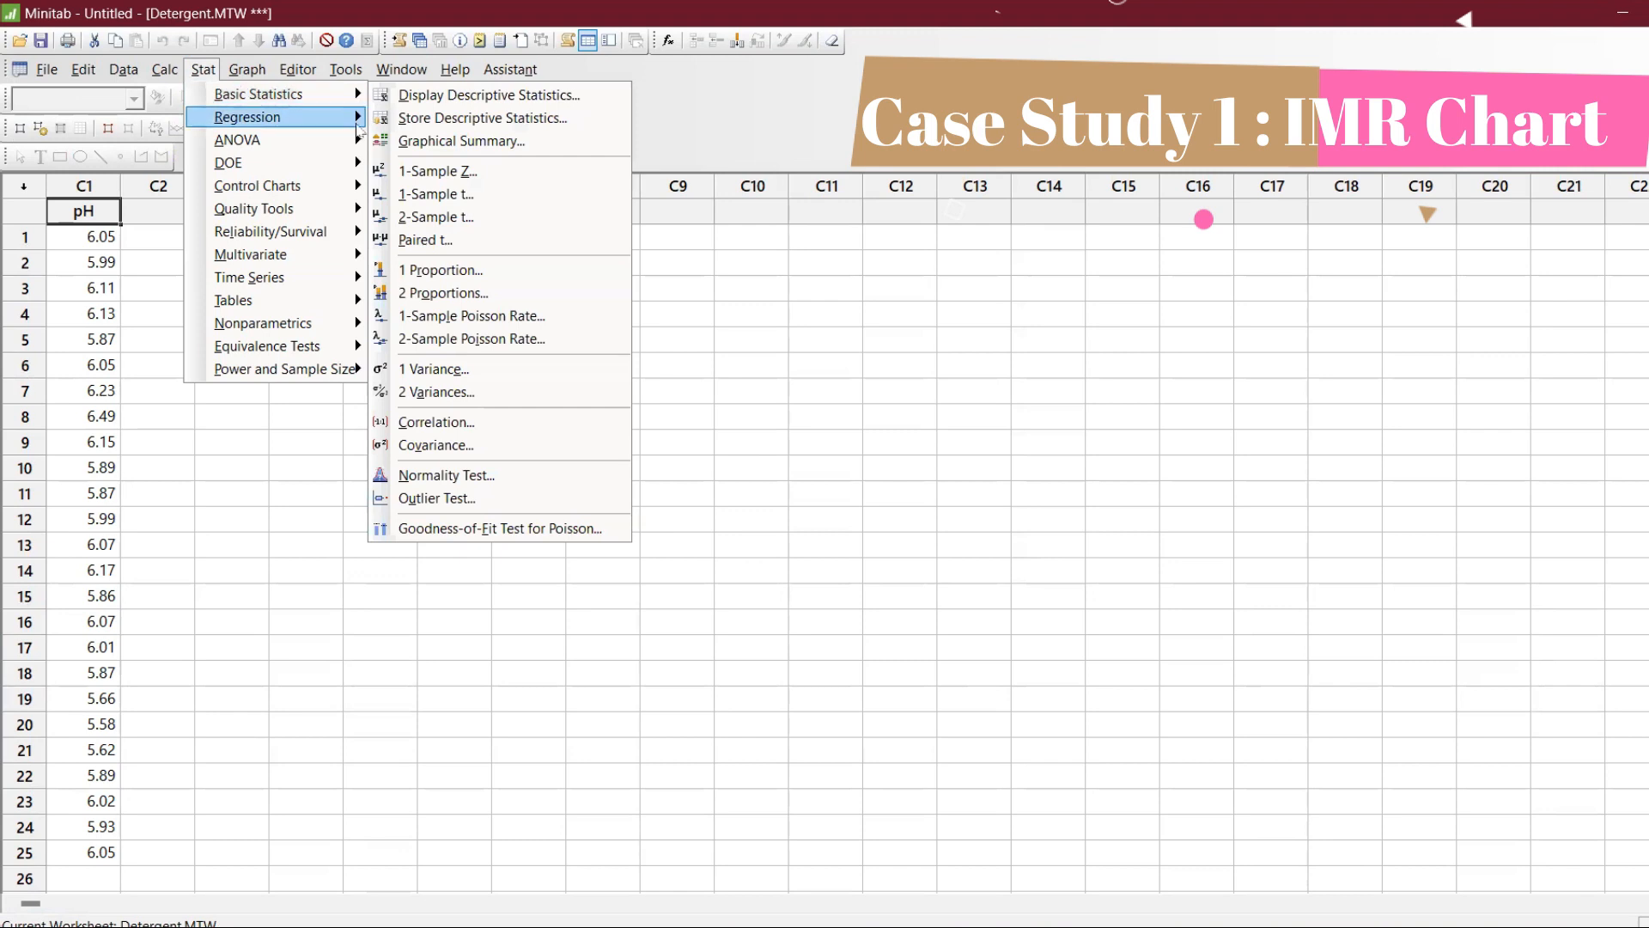
left_click(534, 480)
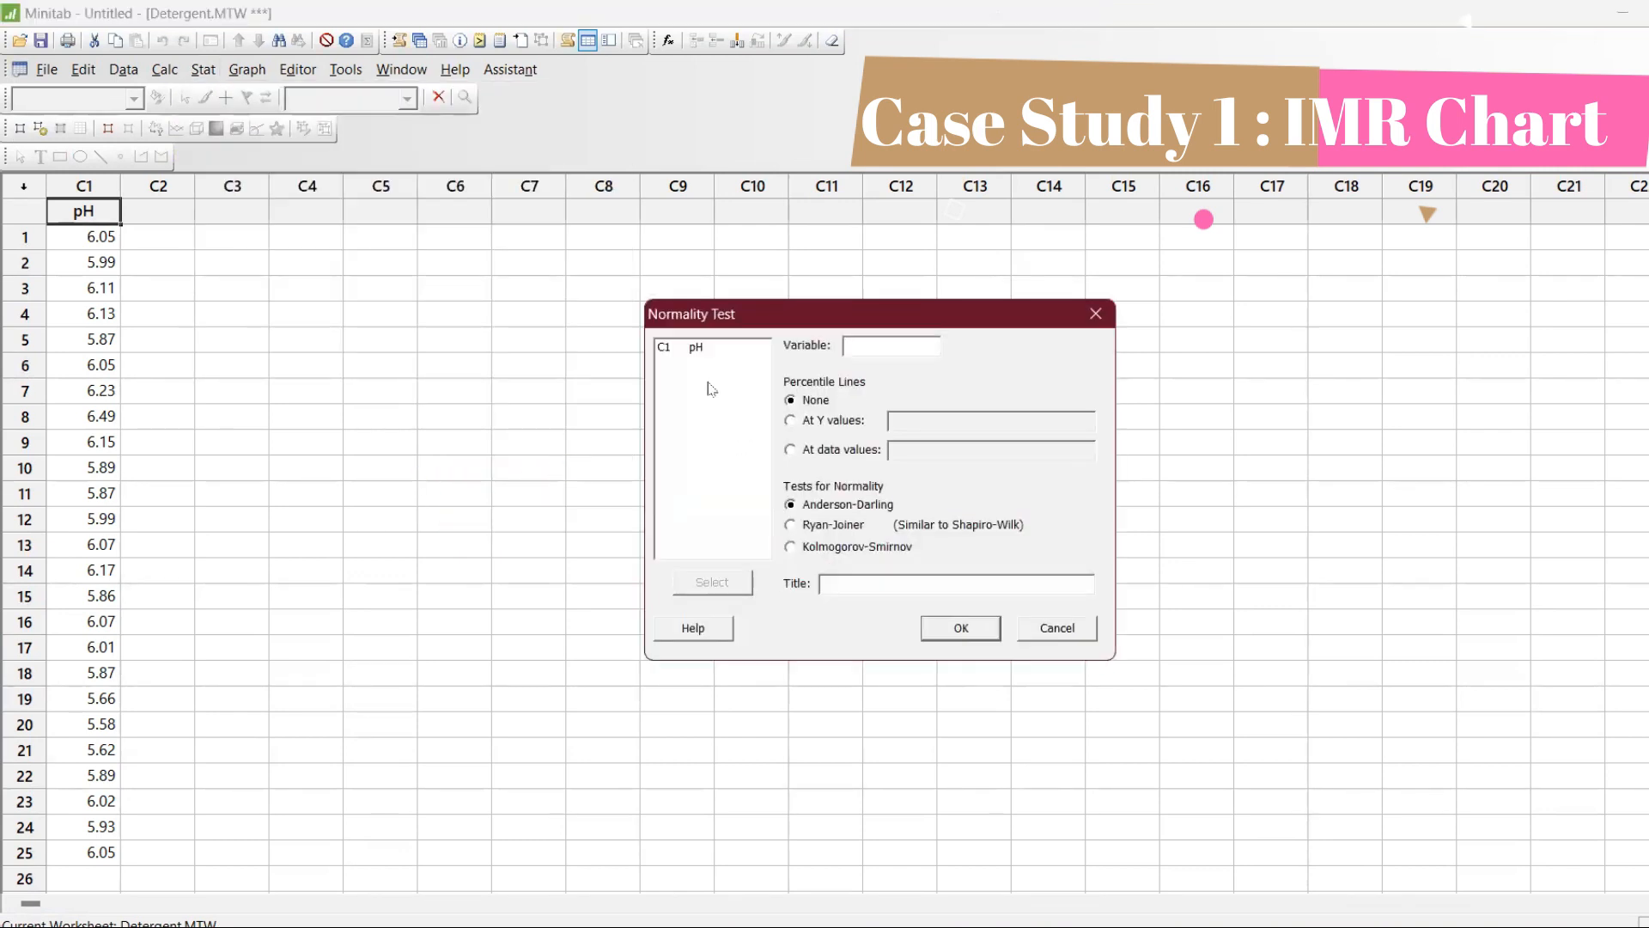
double_click(695, 351)
left_click(973, 628)
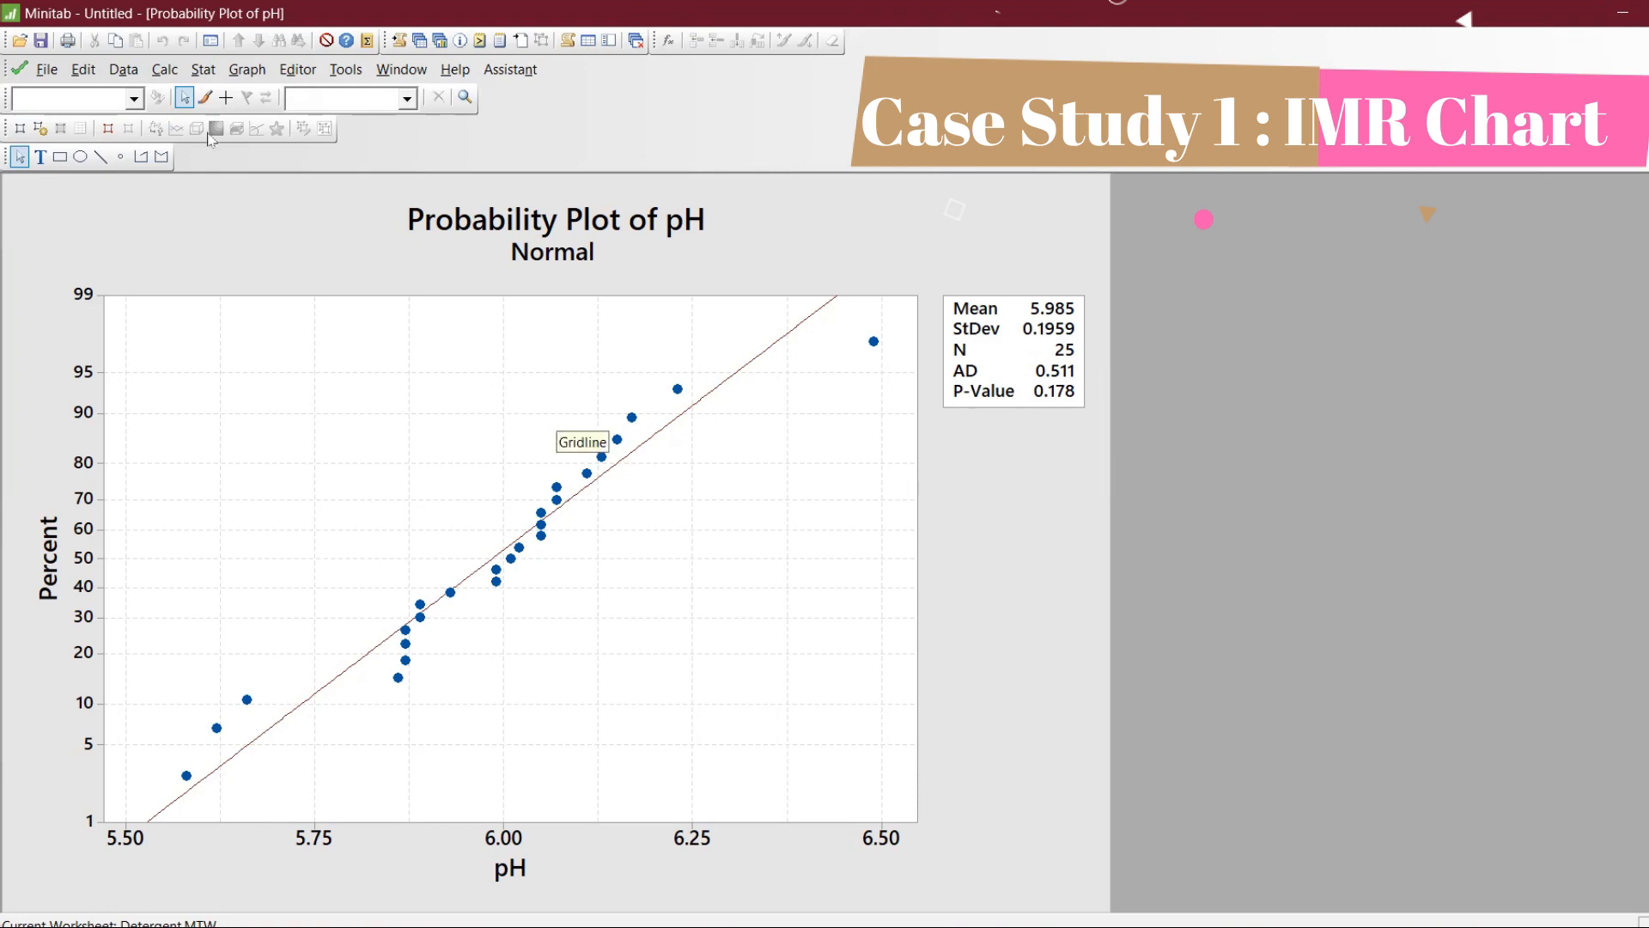
Step: Start an I-MR control chart for individuals with pH as the variable
left_click(191, 70)
mouse_move(222, 190)
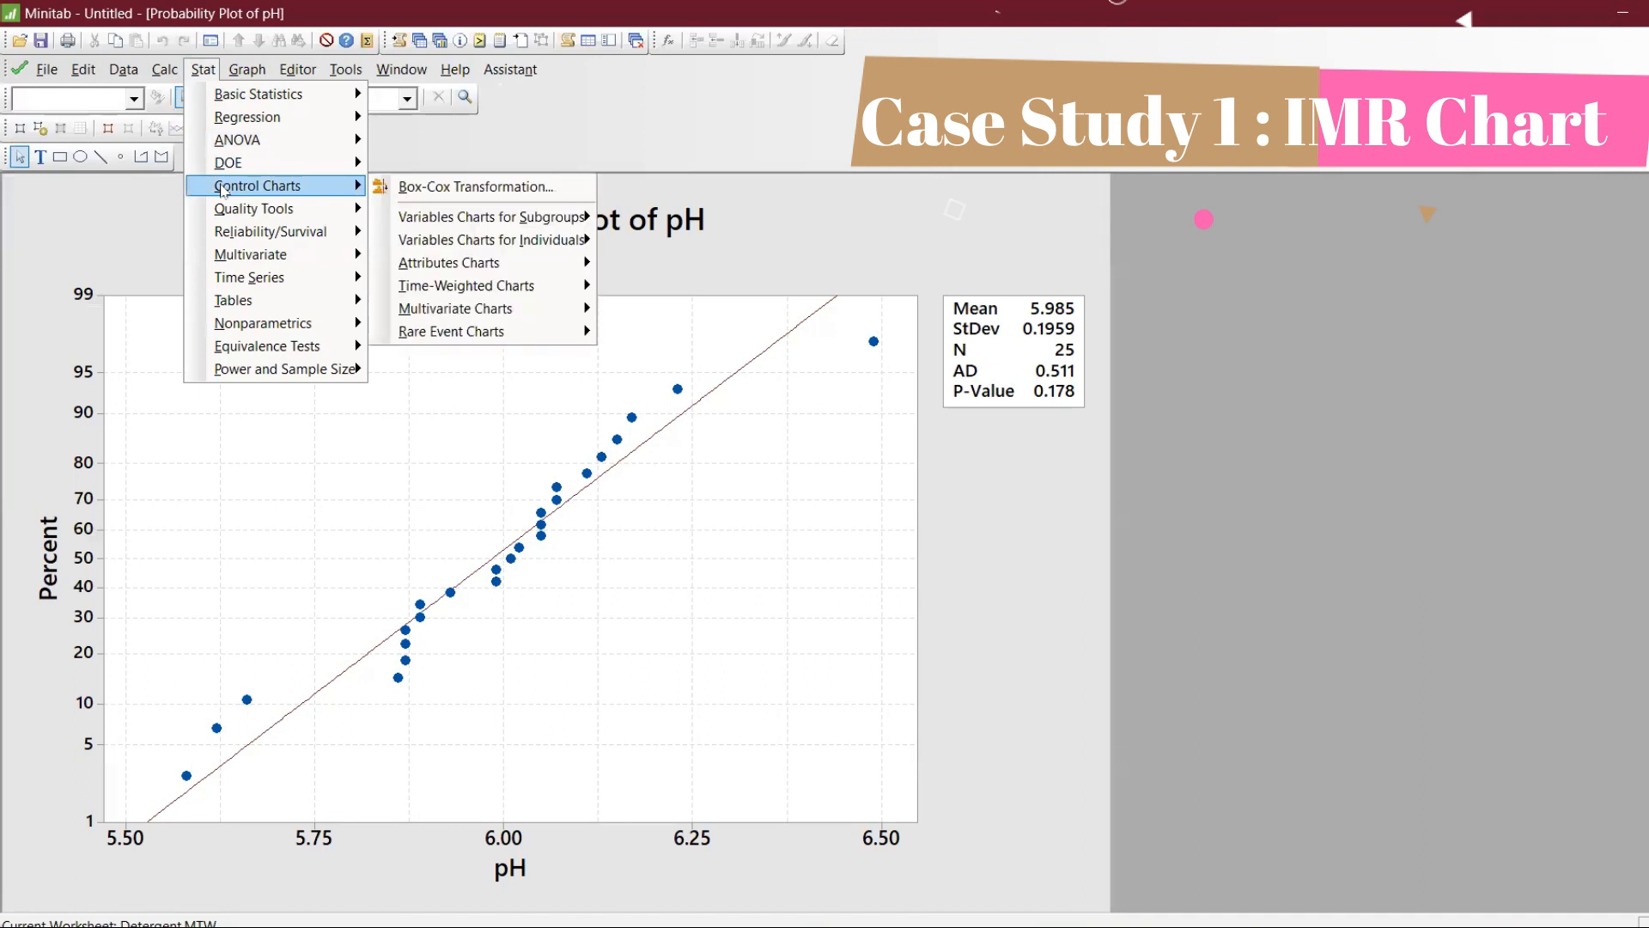
mouse_move(440, 242)
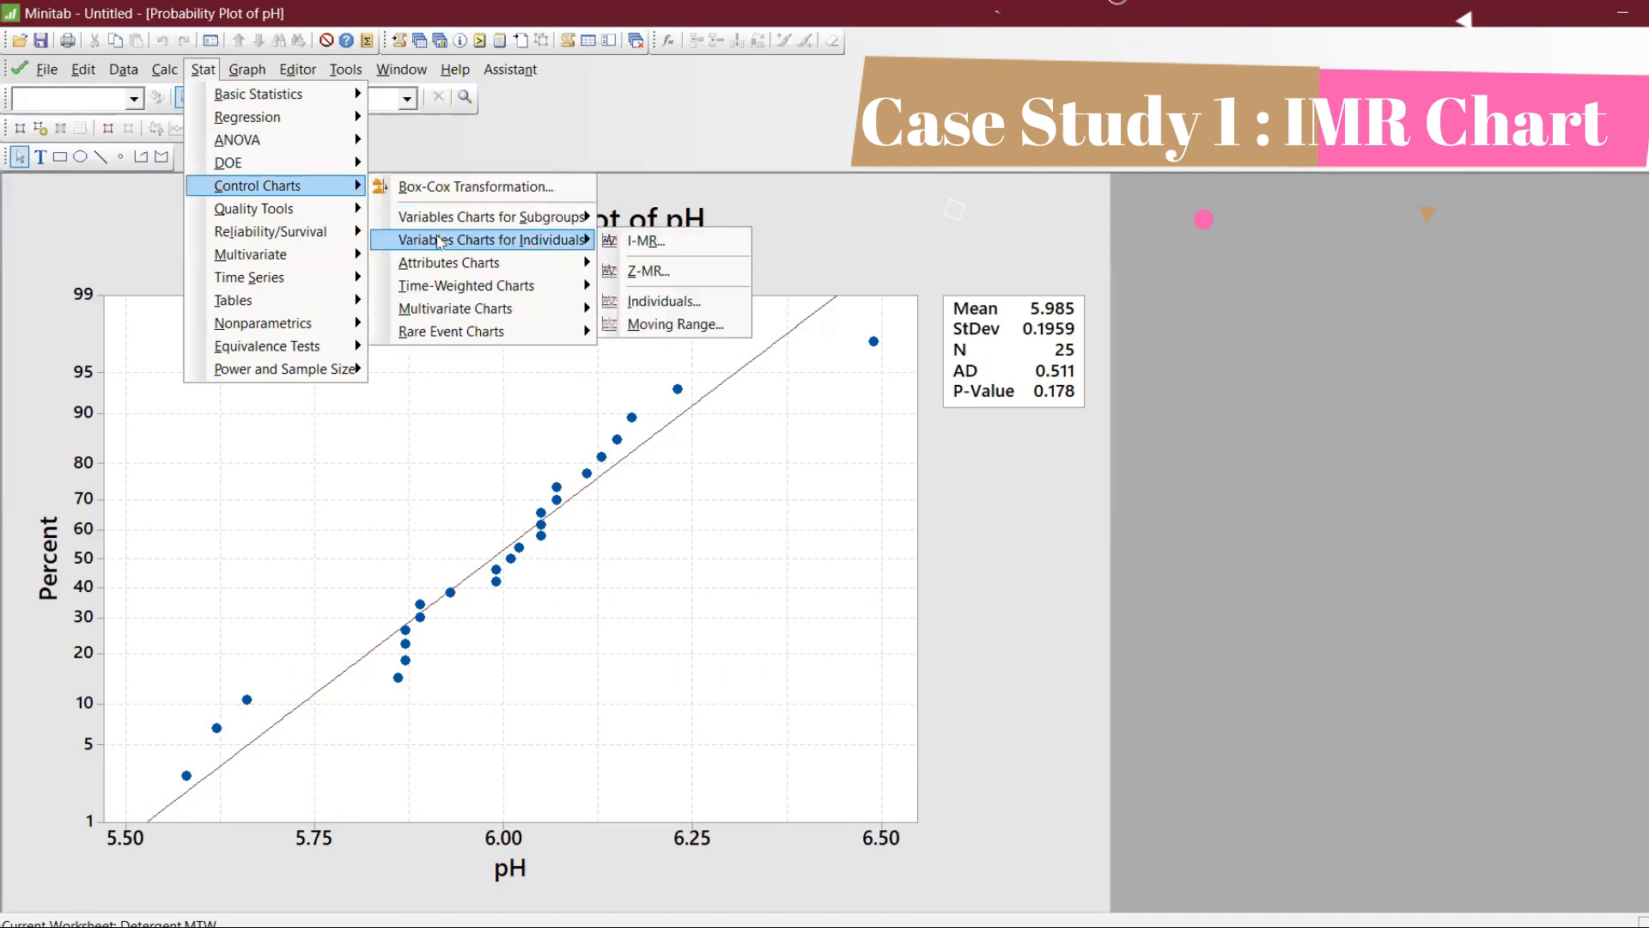
left_click(635, 241)
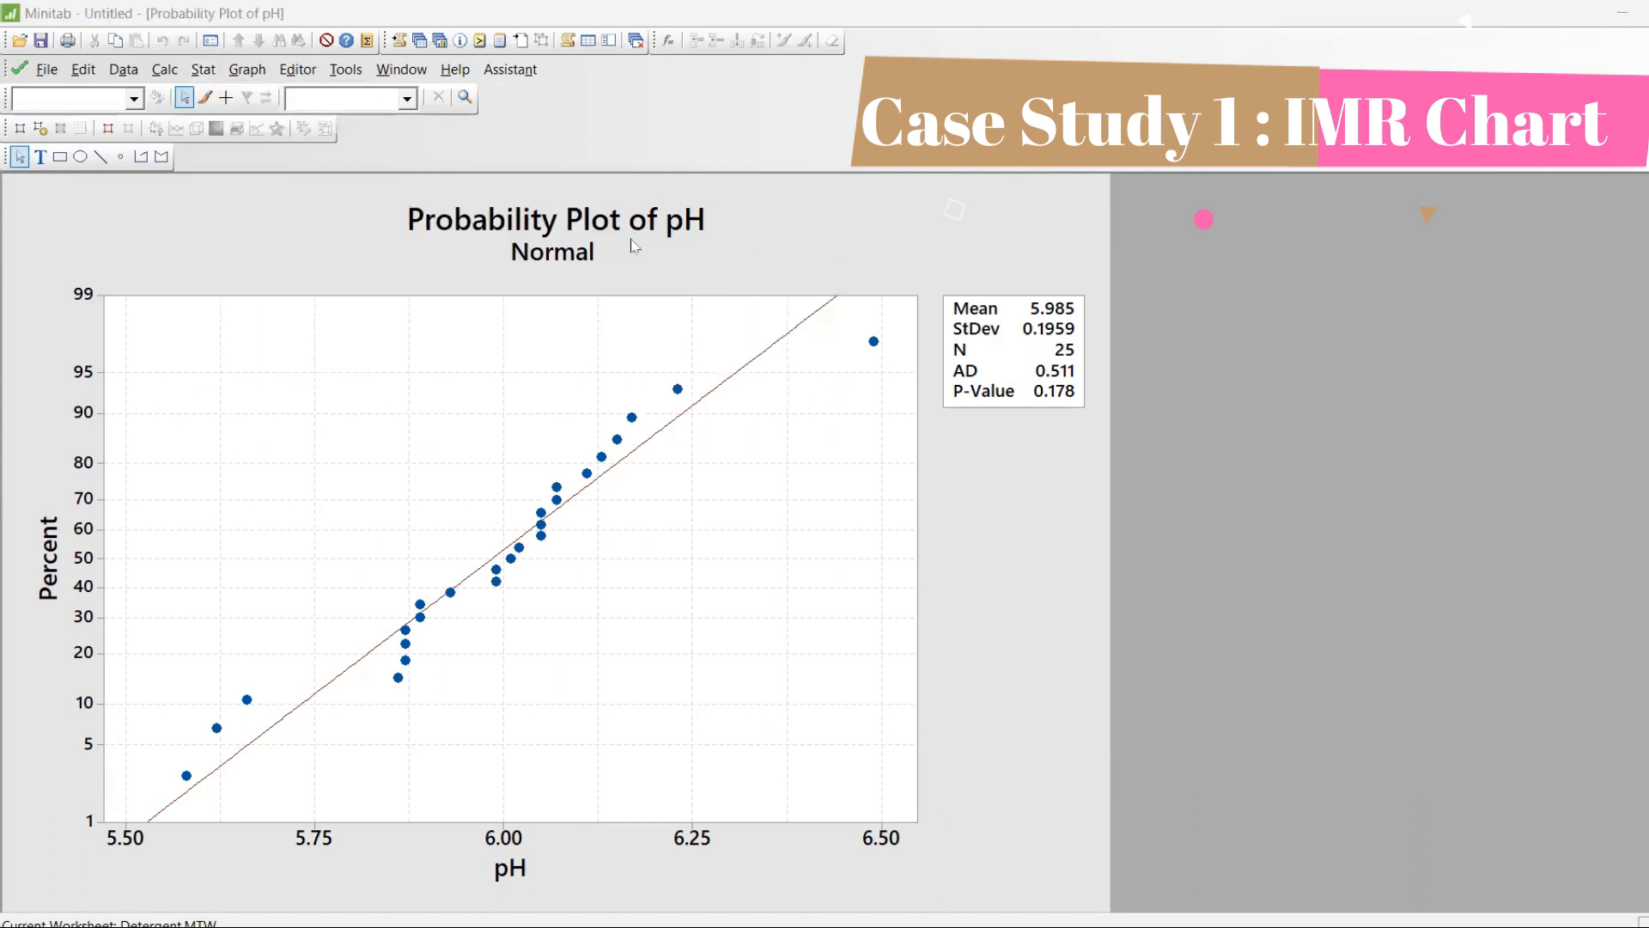
double_click(660, 327)
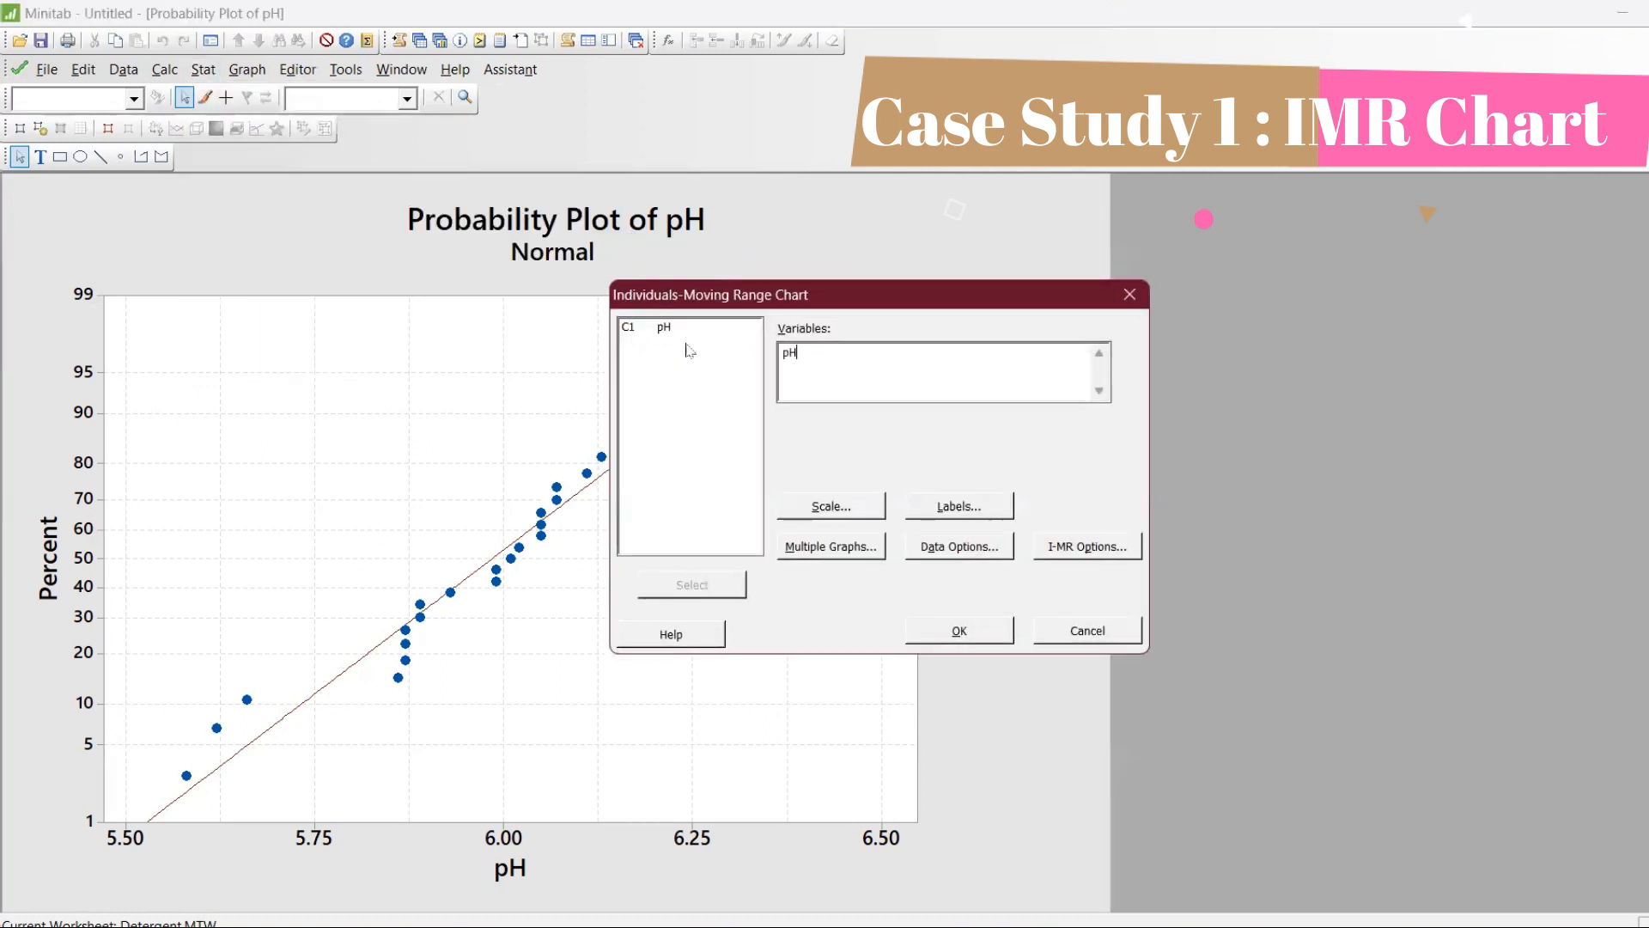
Step: Set the I-MR options to perform all tests for special causes and generate the chart
left_click(1046, 549)
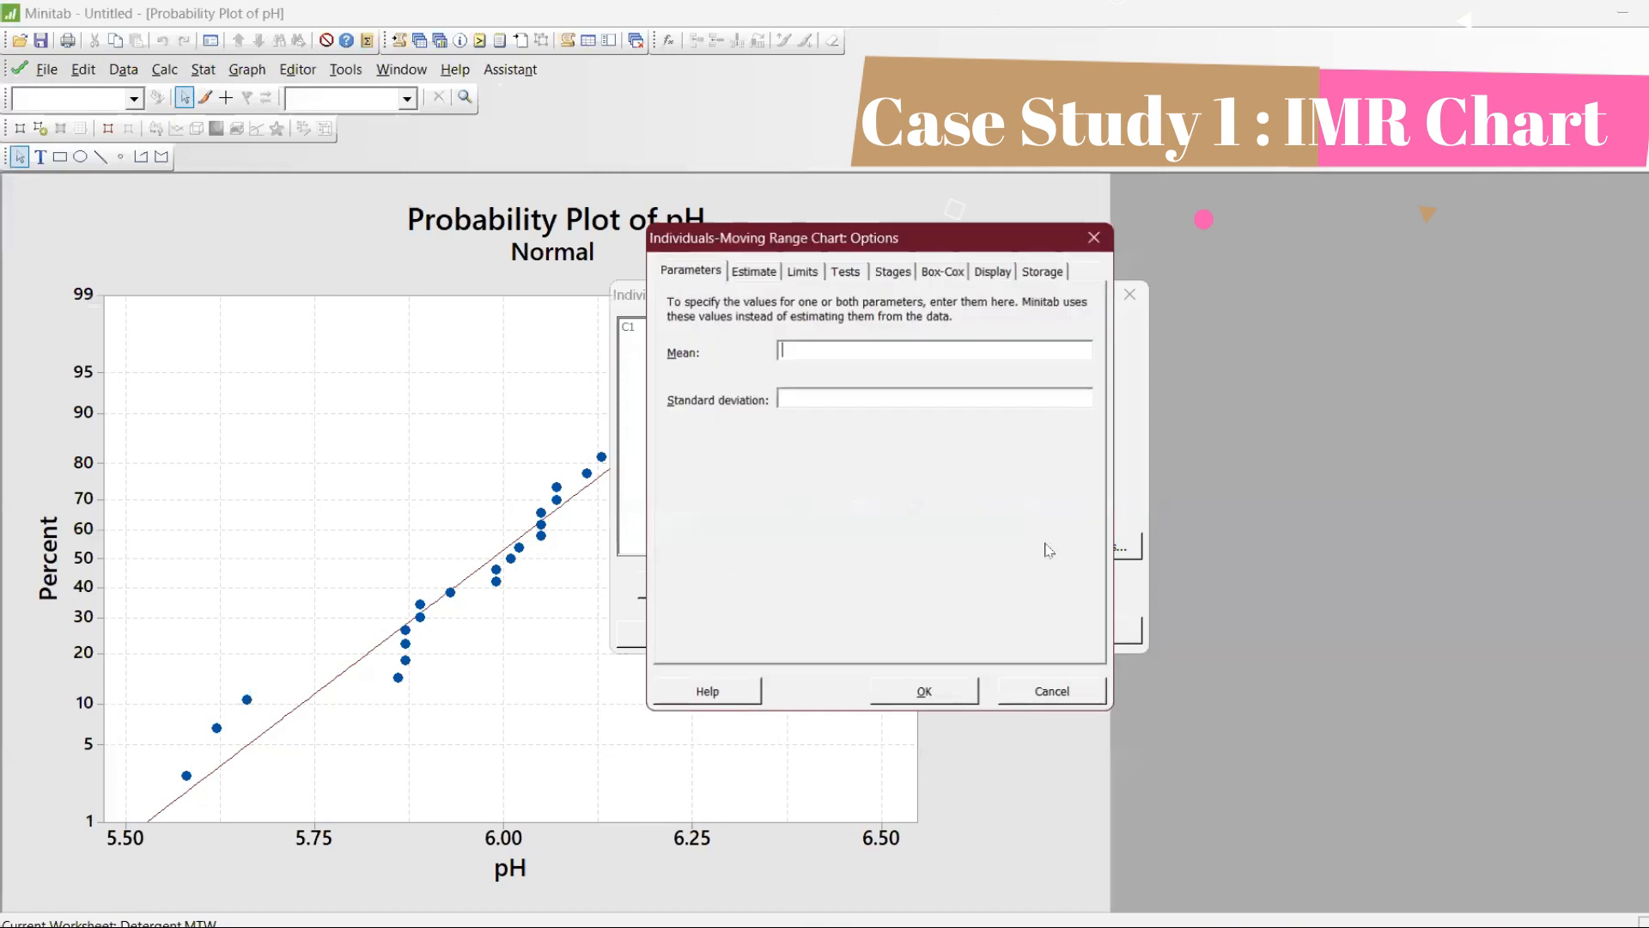
left_click(855, 272)
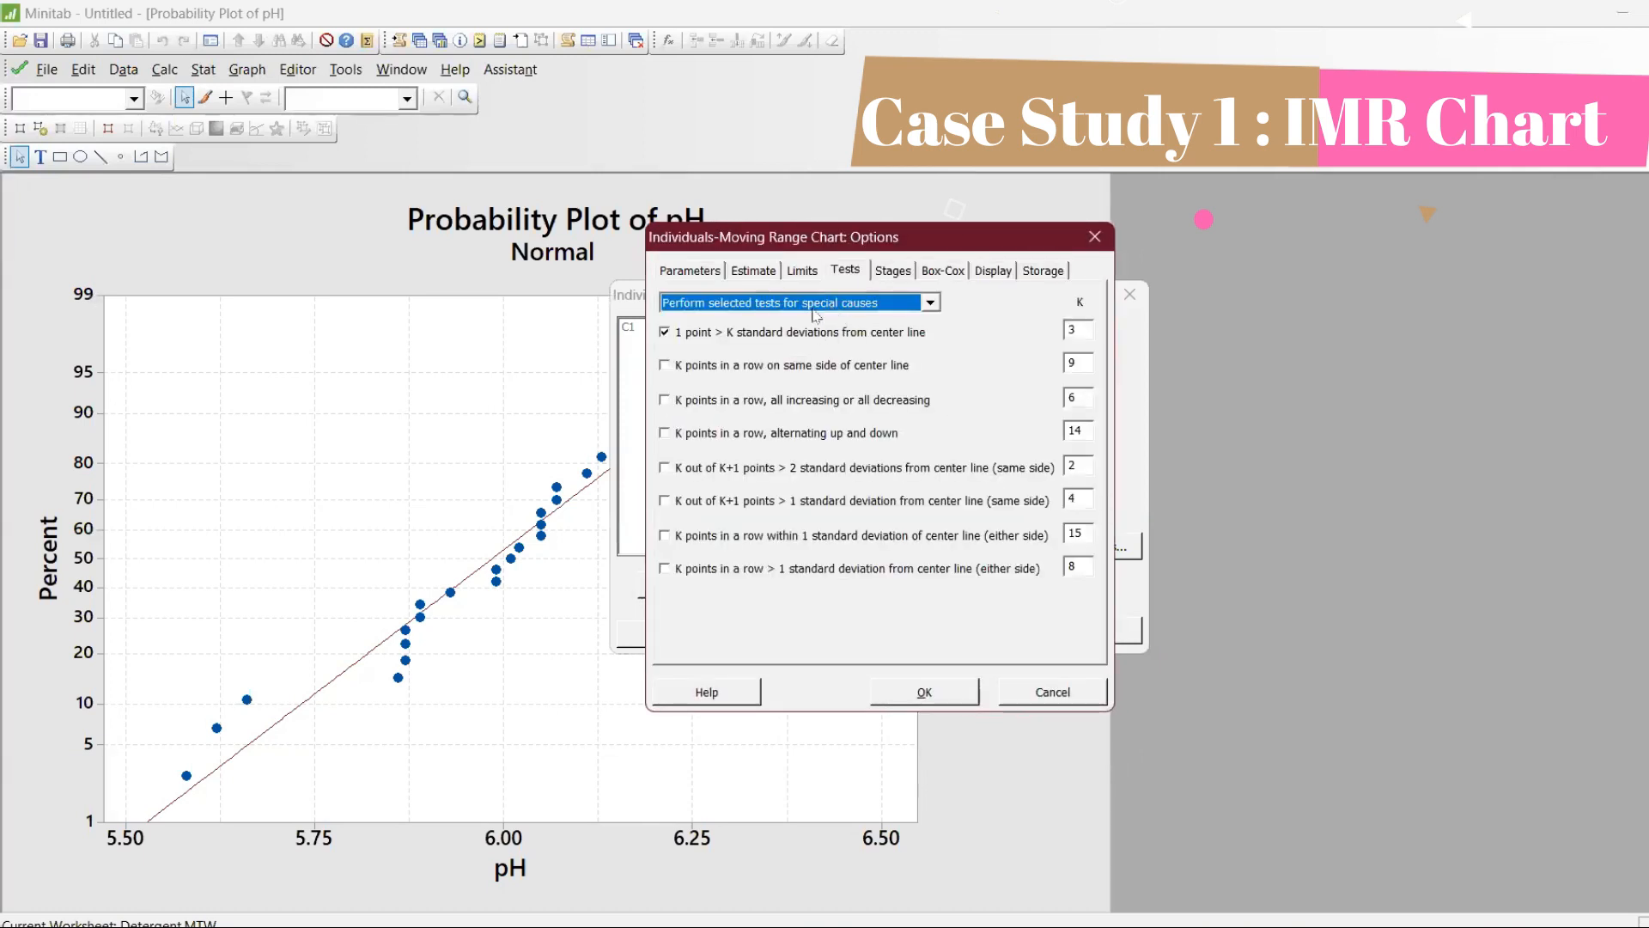
left_click(813, 308)
left_click(808, 322)
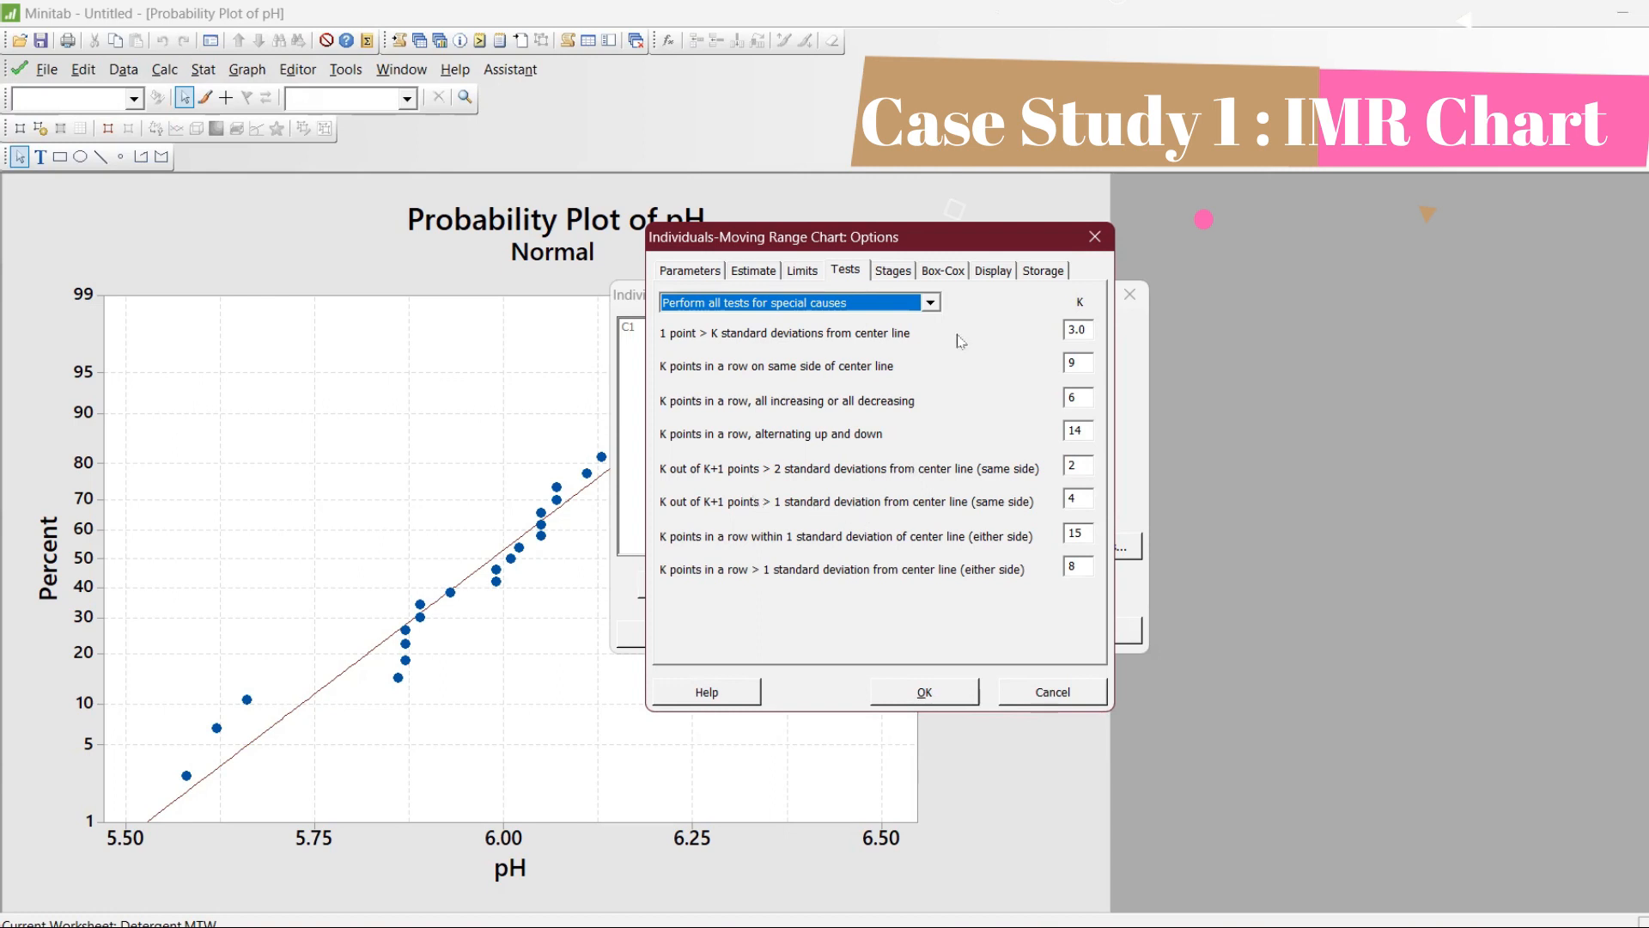
left_click(908, 694)
left_click(955, 628)
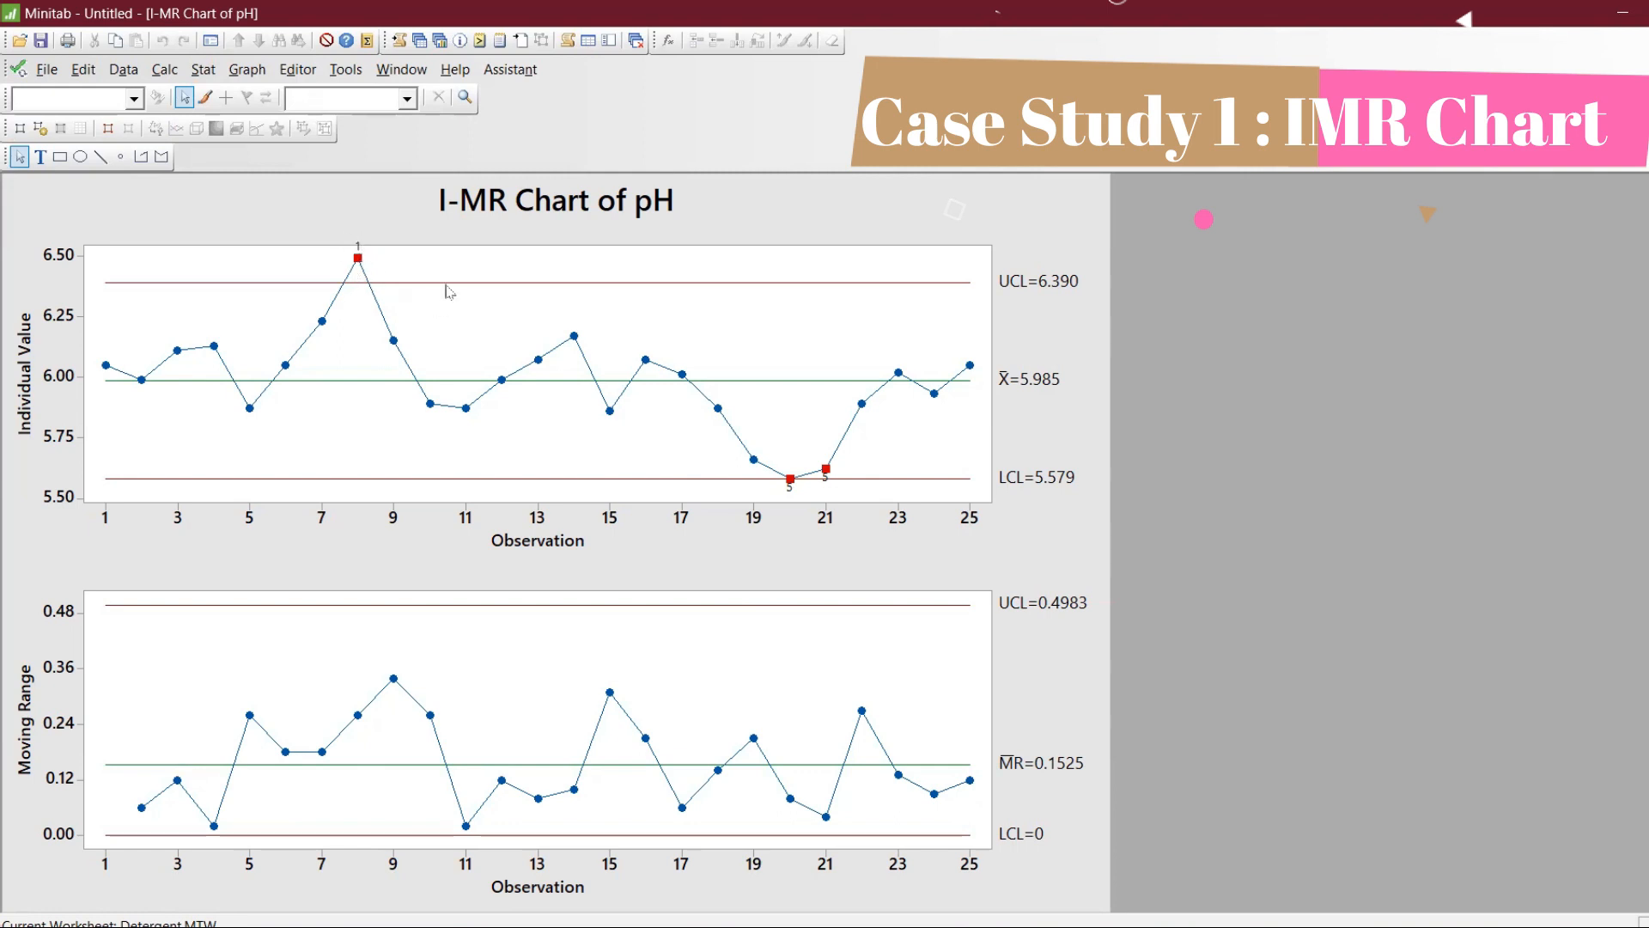
Step: Examine the center line, control limits and flagged points on the individuals chart of pH
left_click(450, 380)
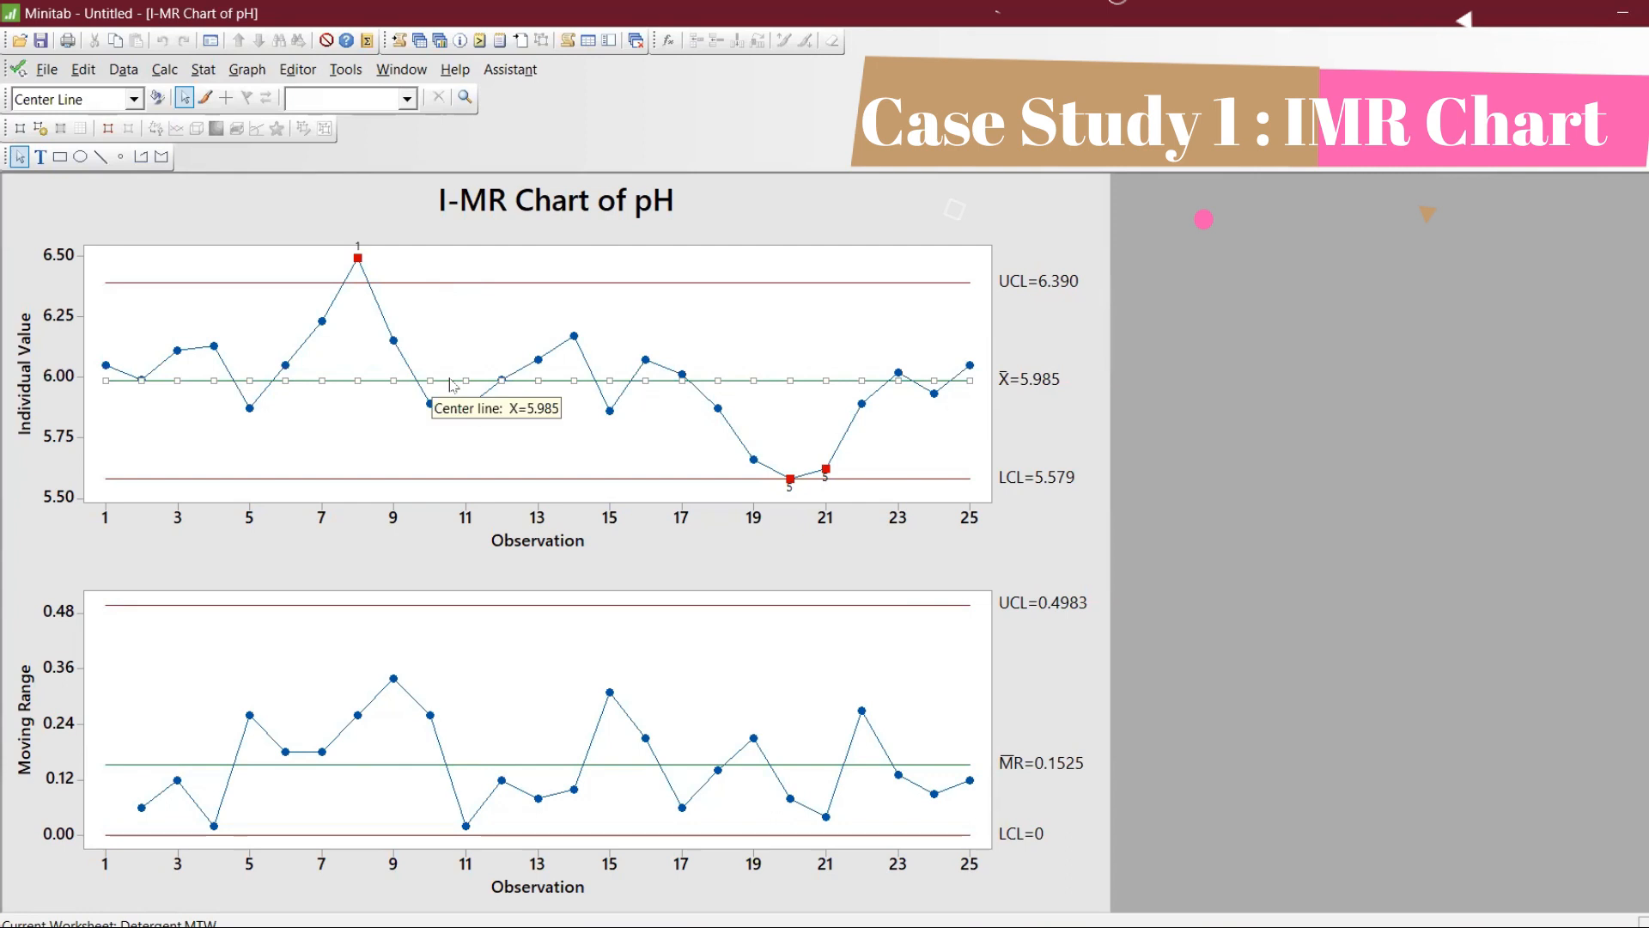
left_click(429, 284)
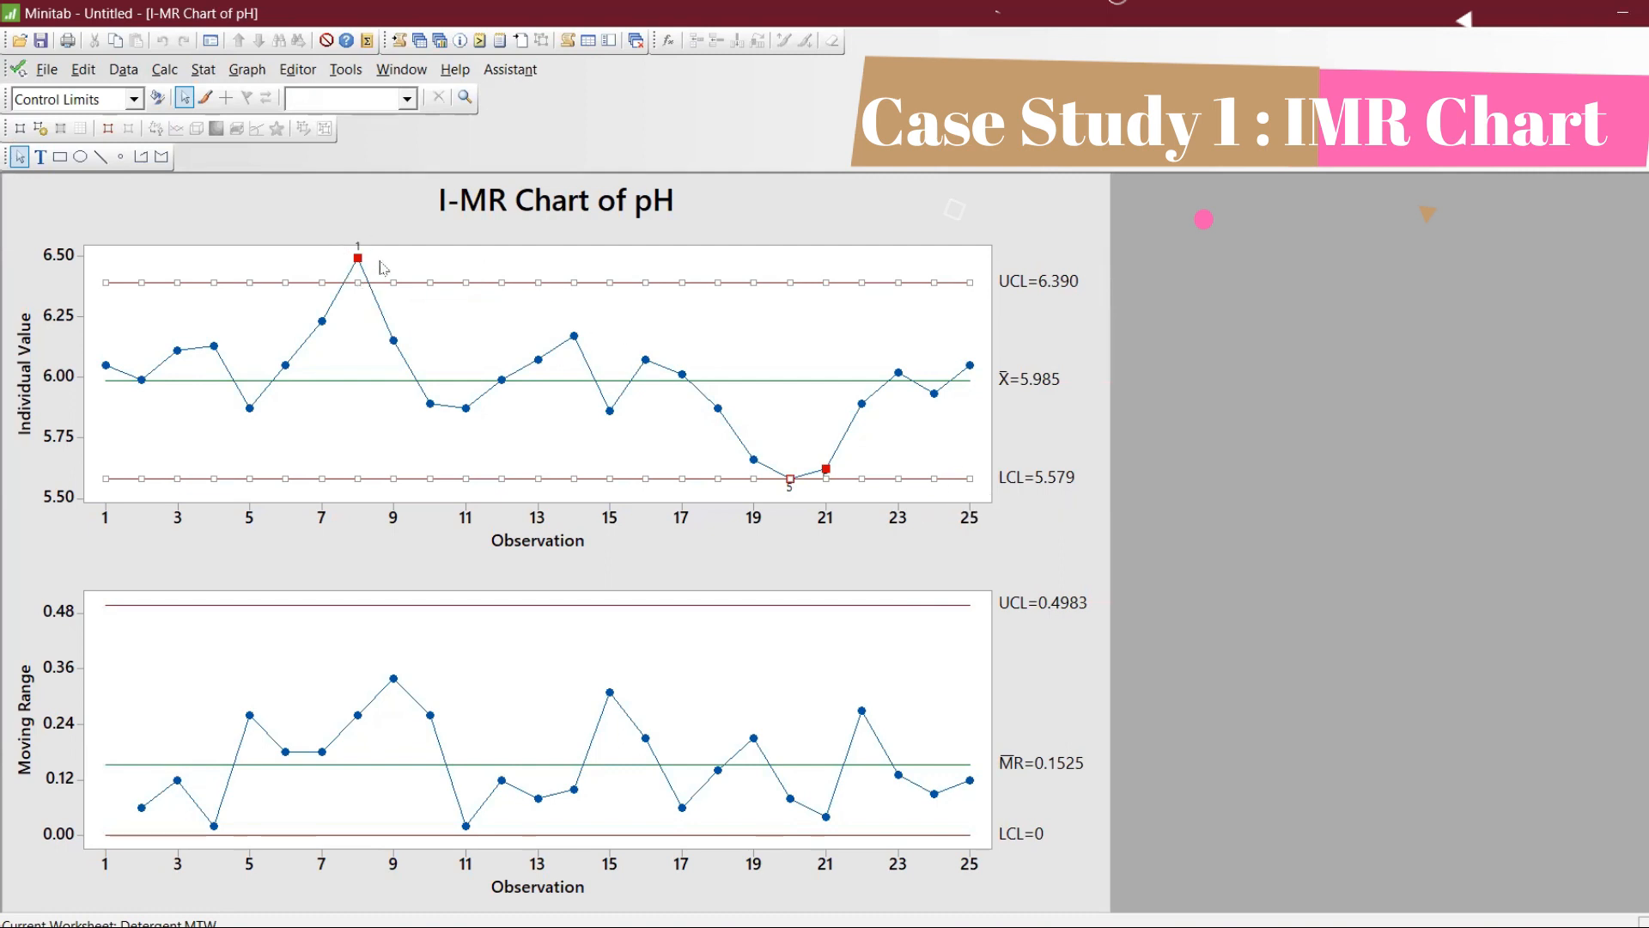
mouse_move(359, 262)
mouse_move(791, 487)
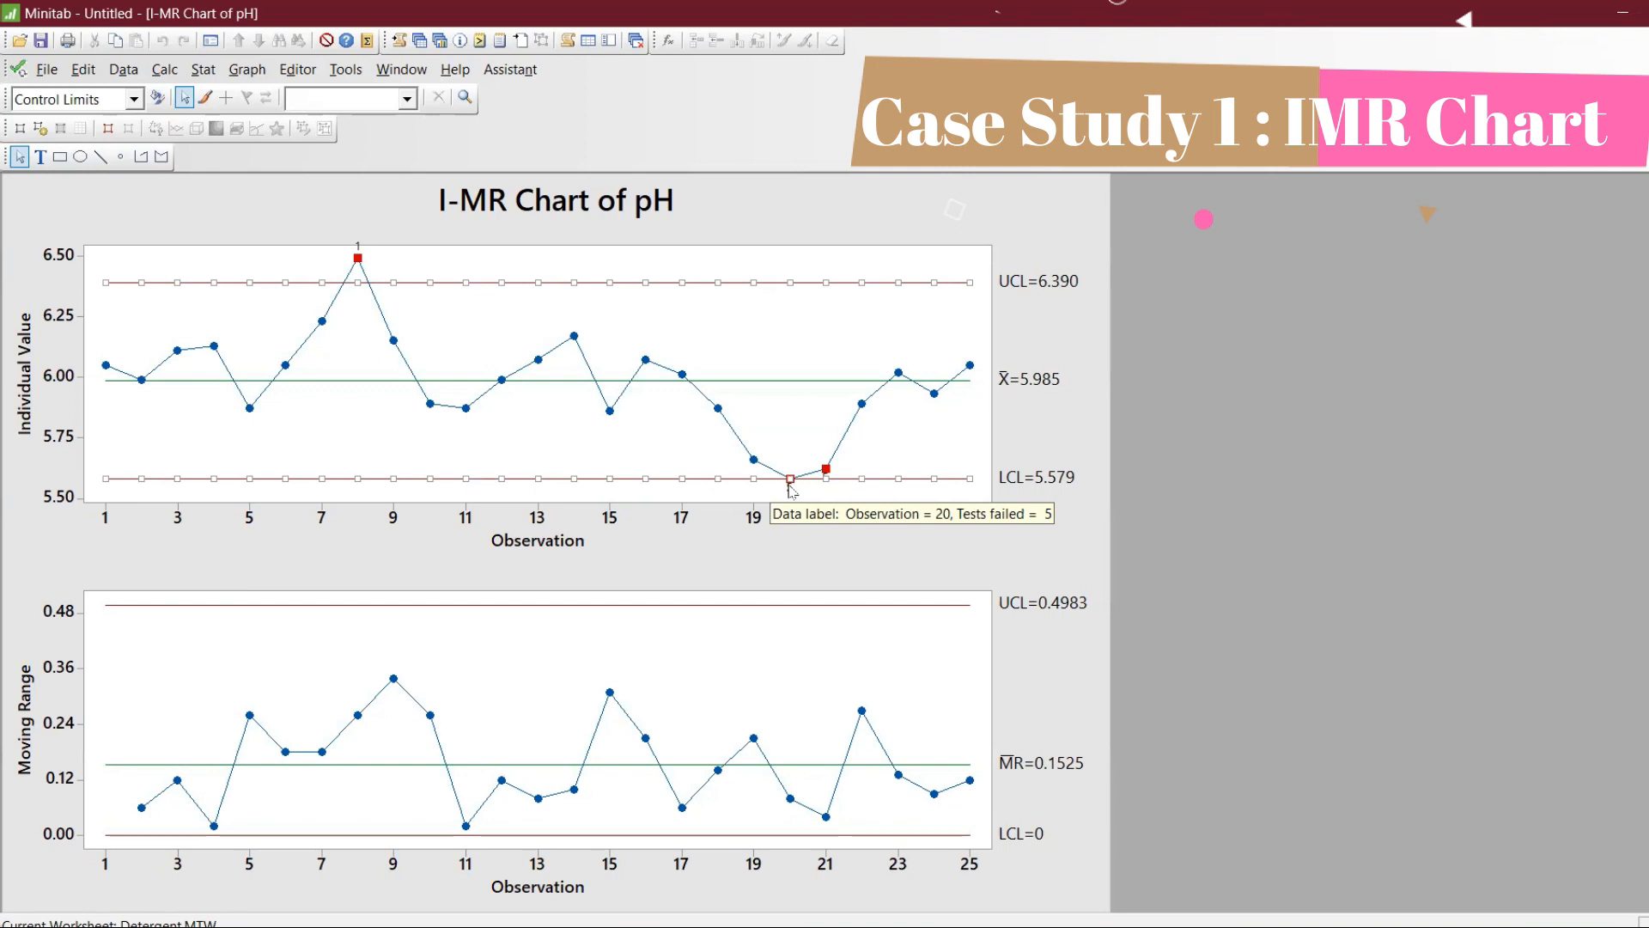
Step: Check the definition of the failed special-cause test in the I-MR options, leaving the settings as they are
key("ctrl+e")
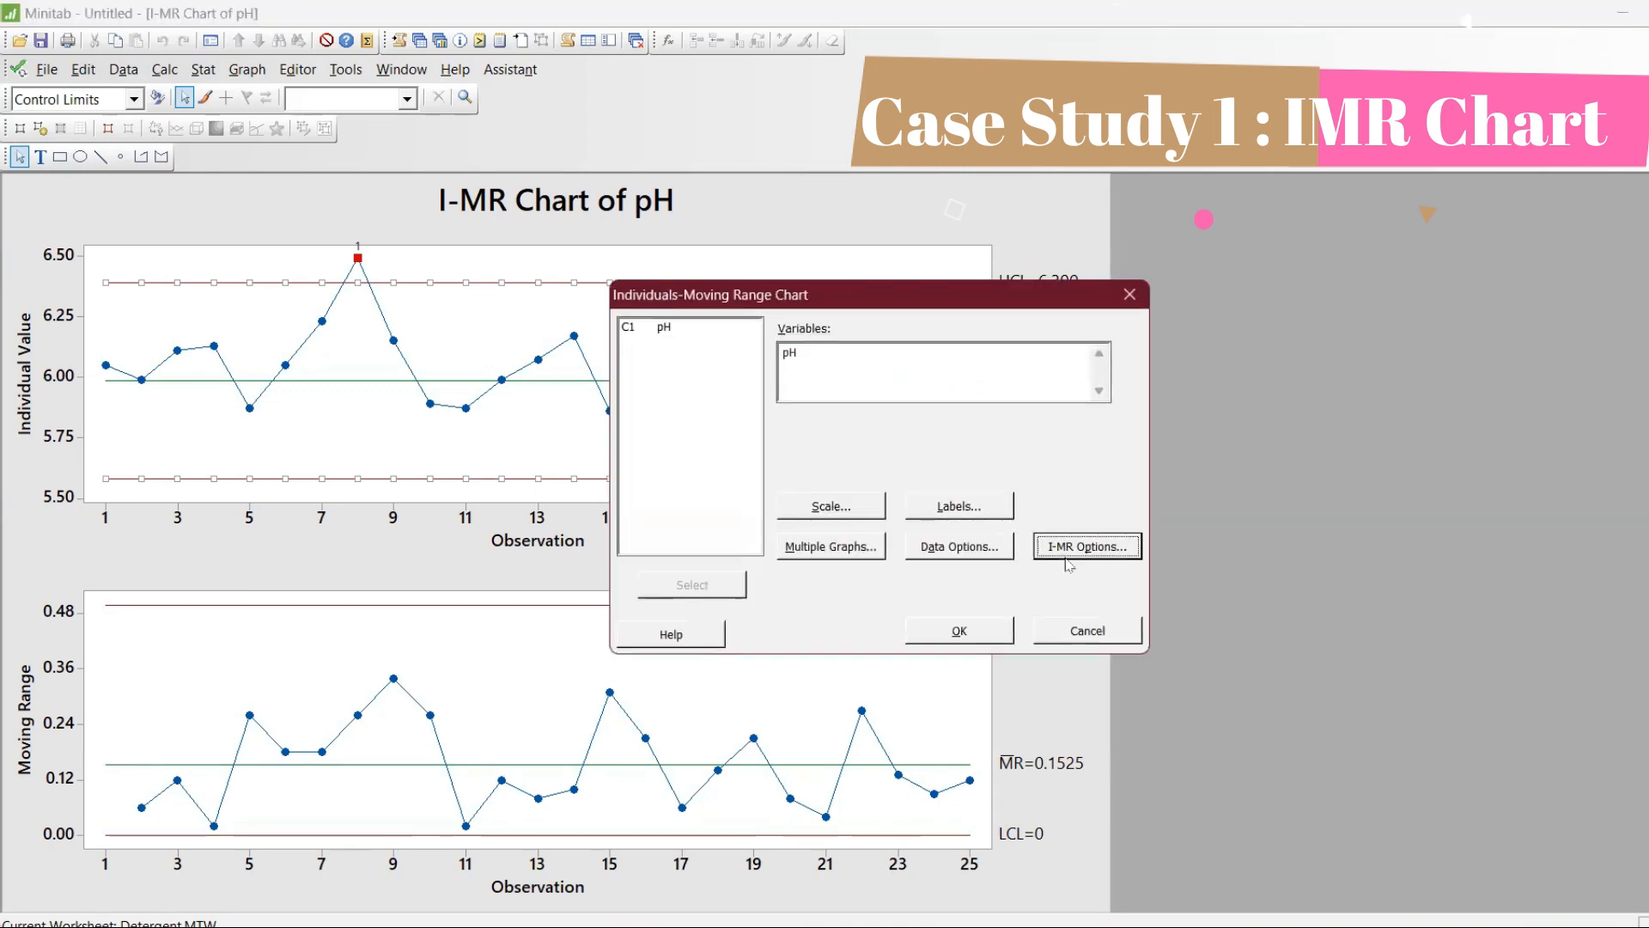
left_click(1067, 551)
left_click(847, 271)
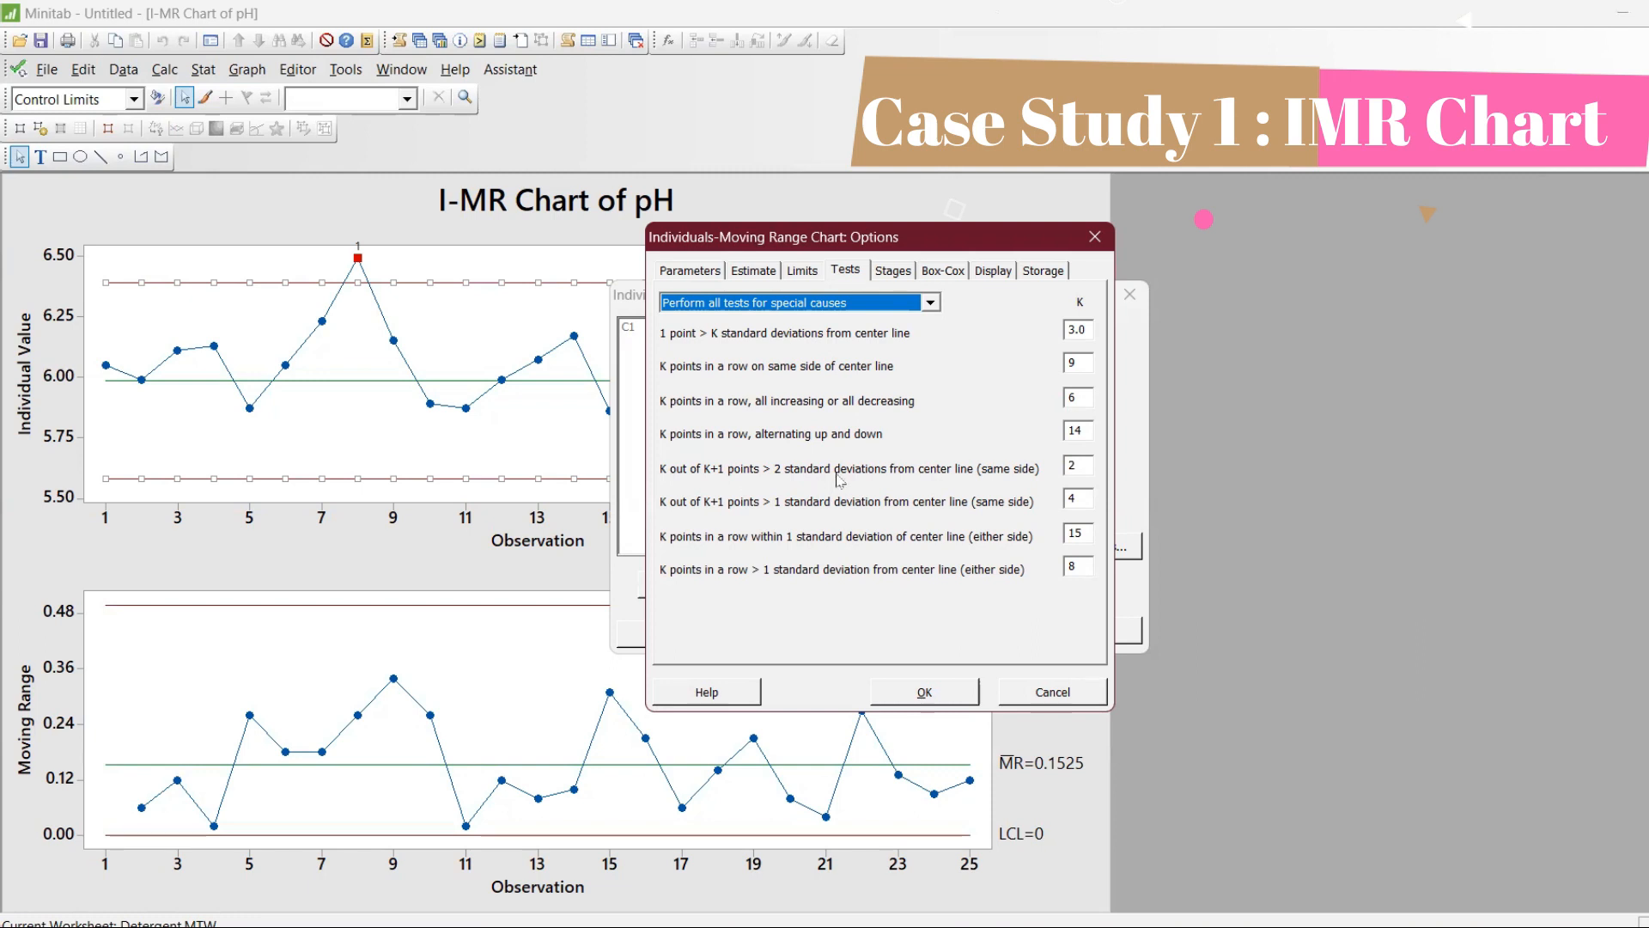
double_click(1074, 464)
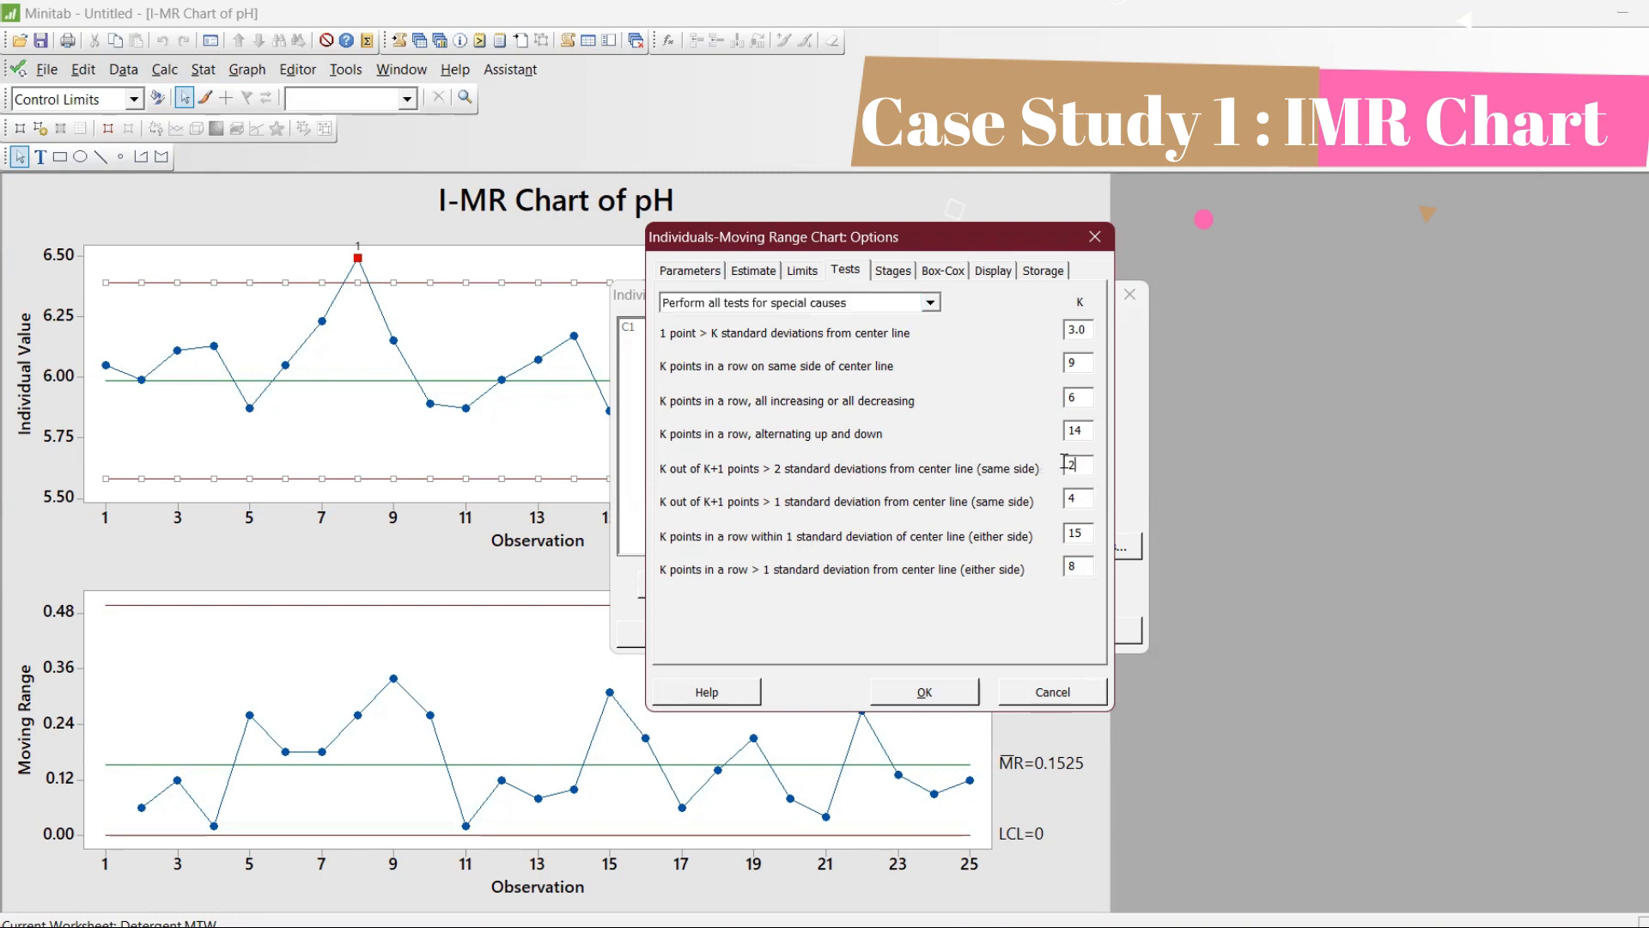
left_click(1107, 249)
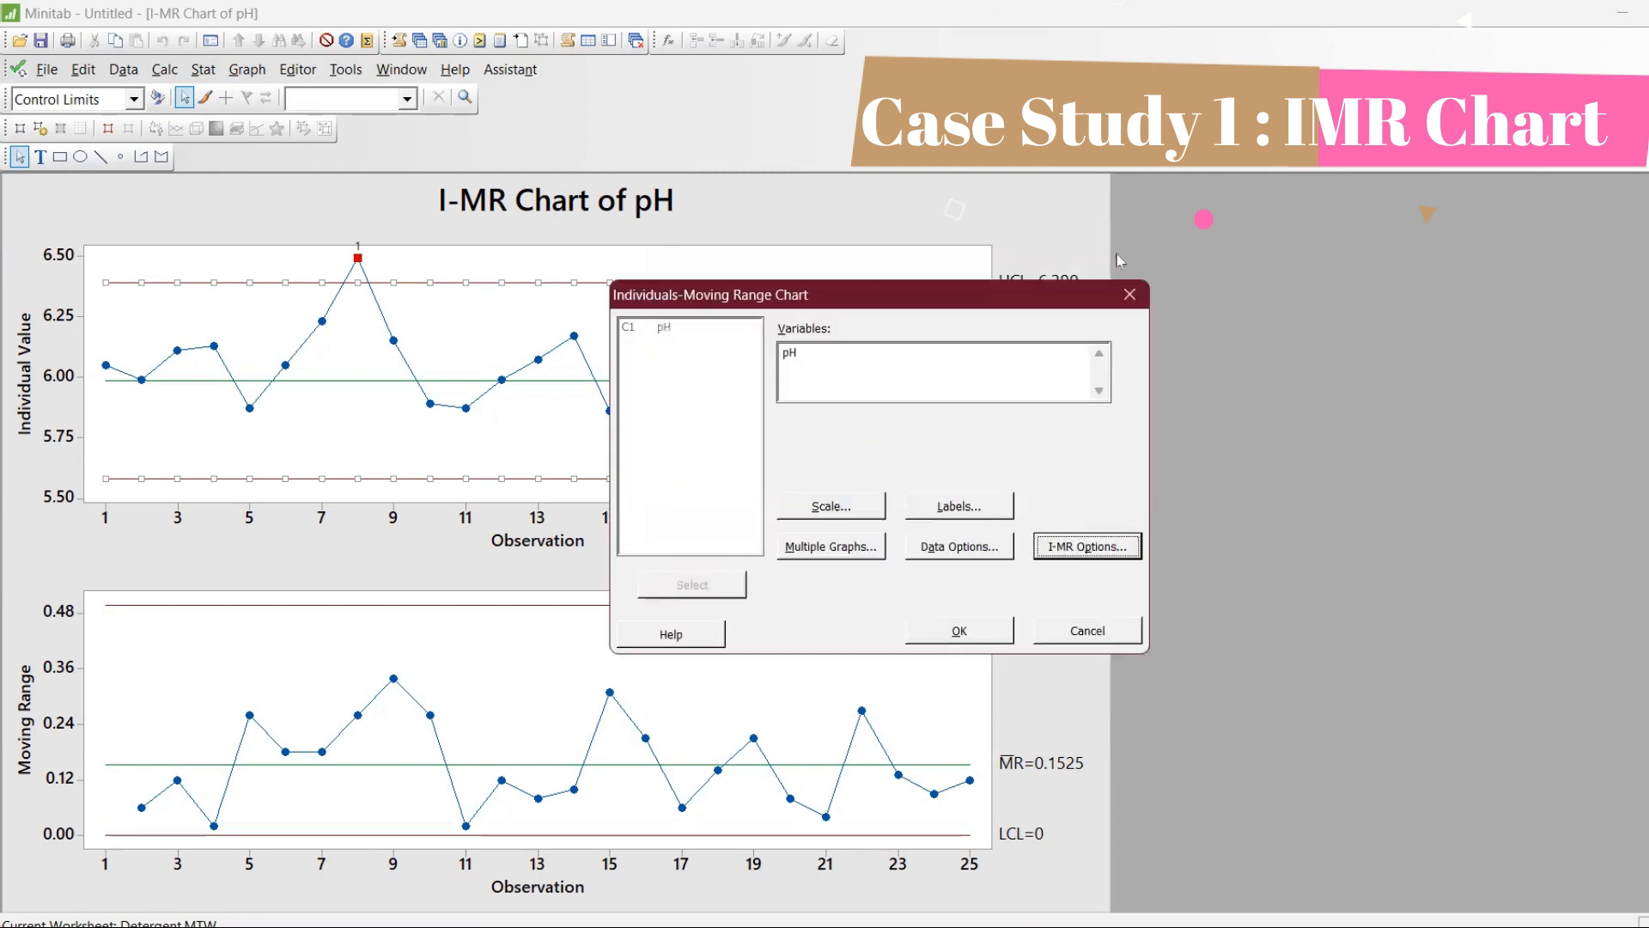
left_click(1035, 631)
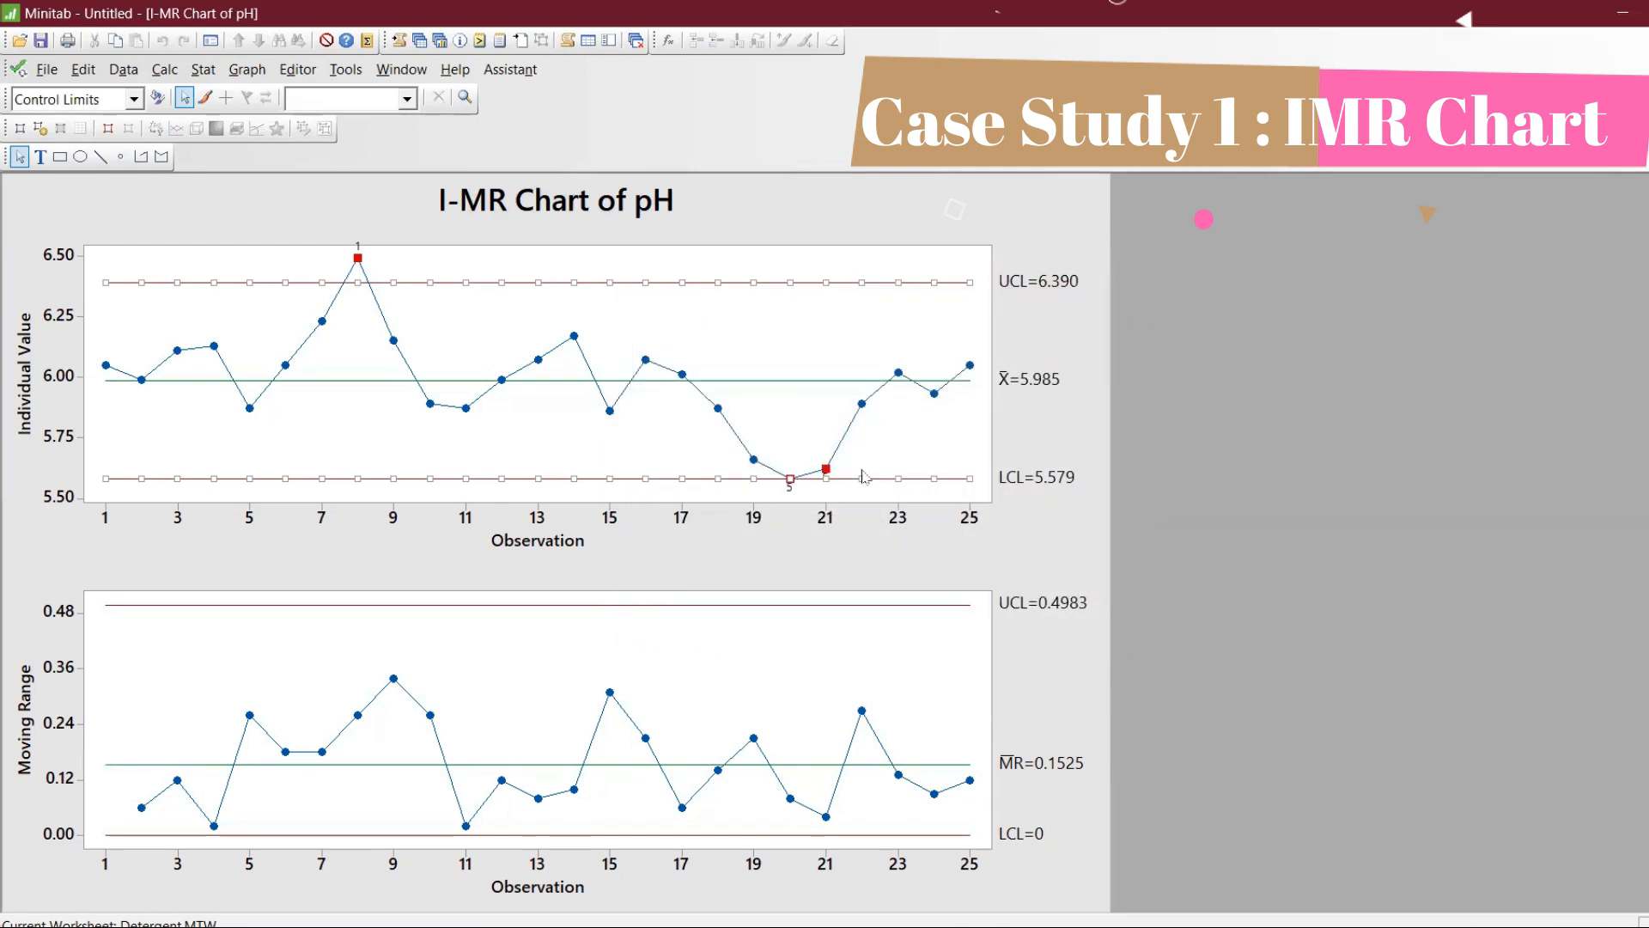
Step: Open the StatGuide for the I-MR chart of pH to read its interpretation
left_click(917, 432)
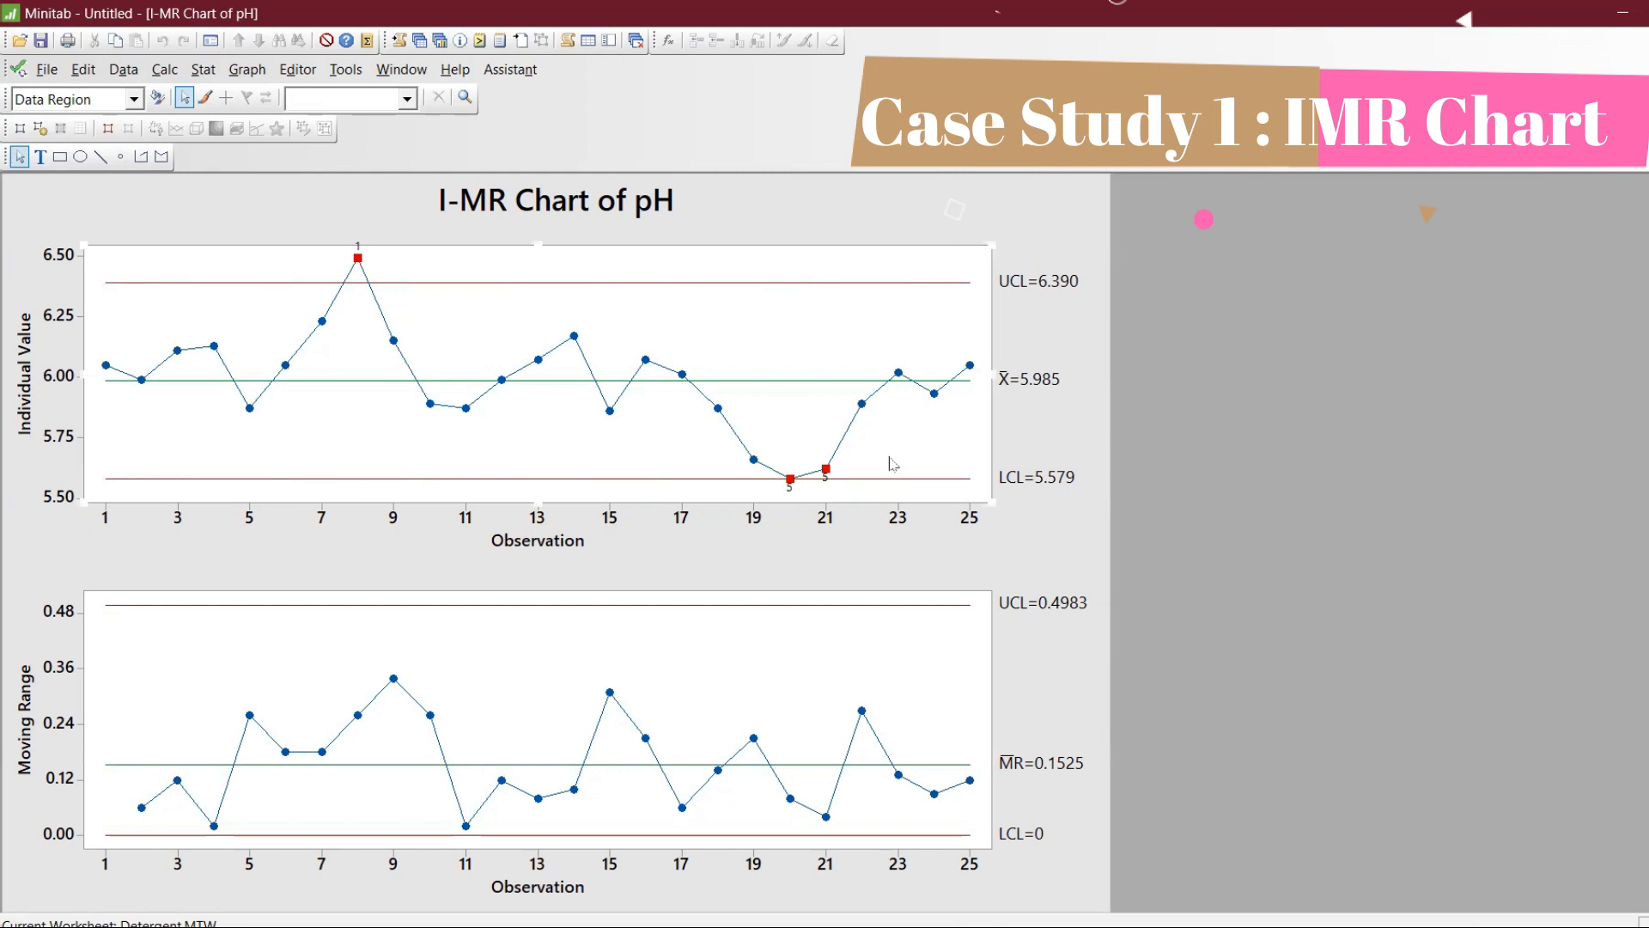
mouse_move(875, 489)
left_click(854, 204)
right_click(854, 204)
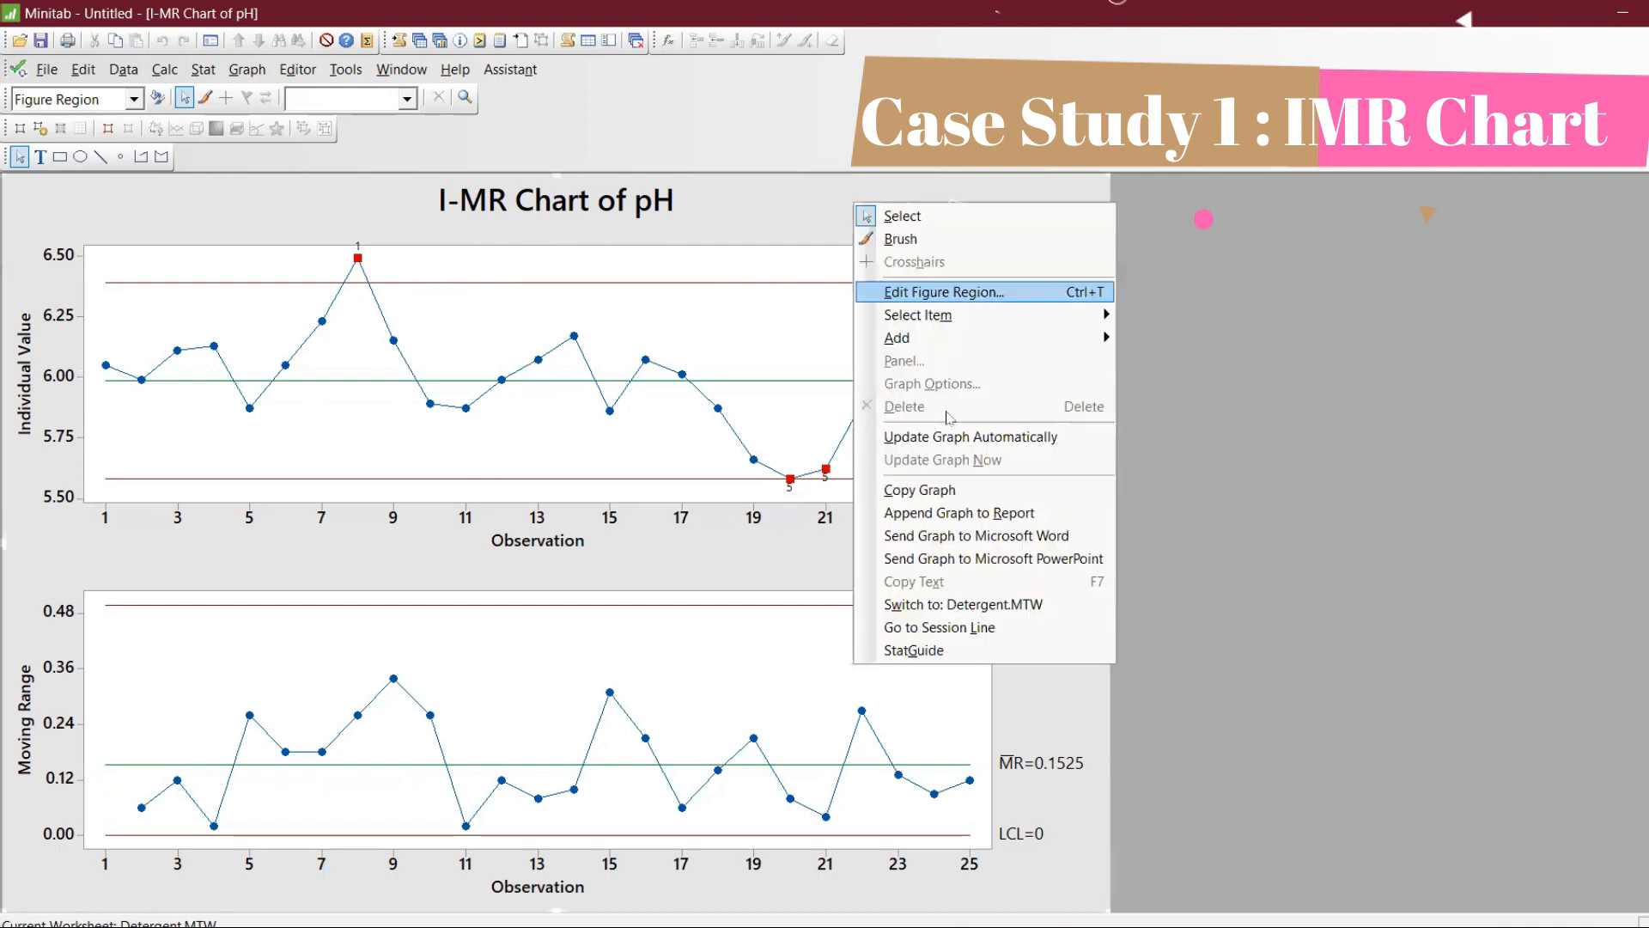
left_click(982, 653)
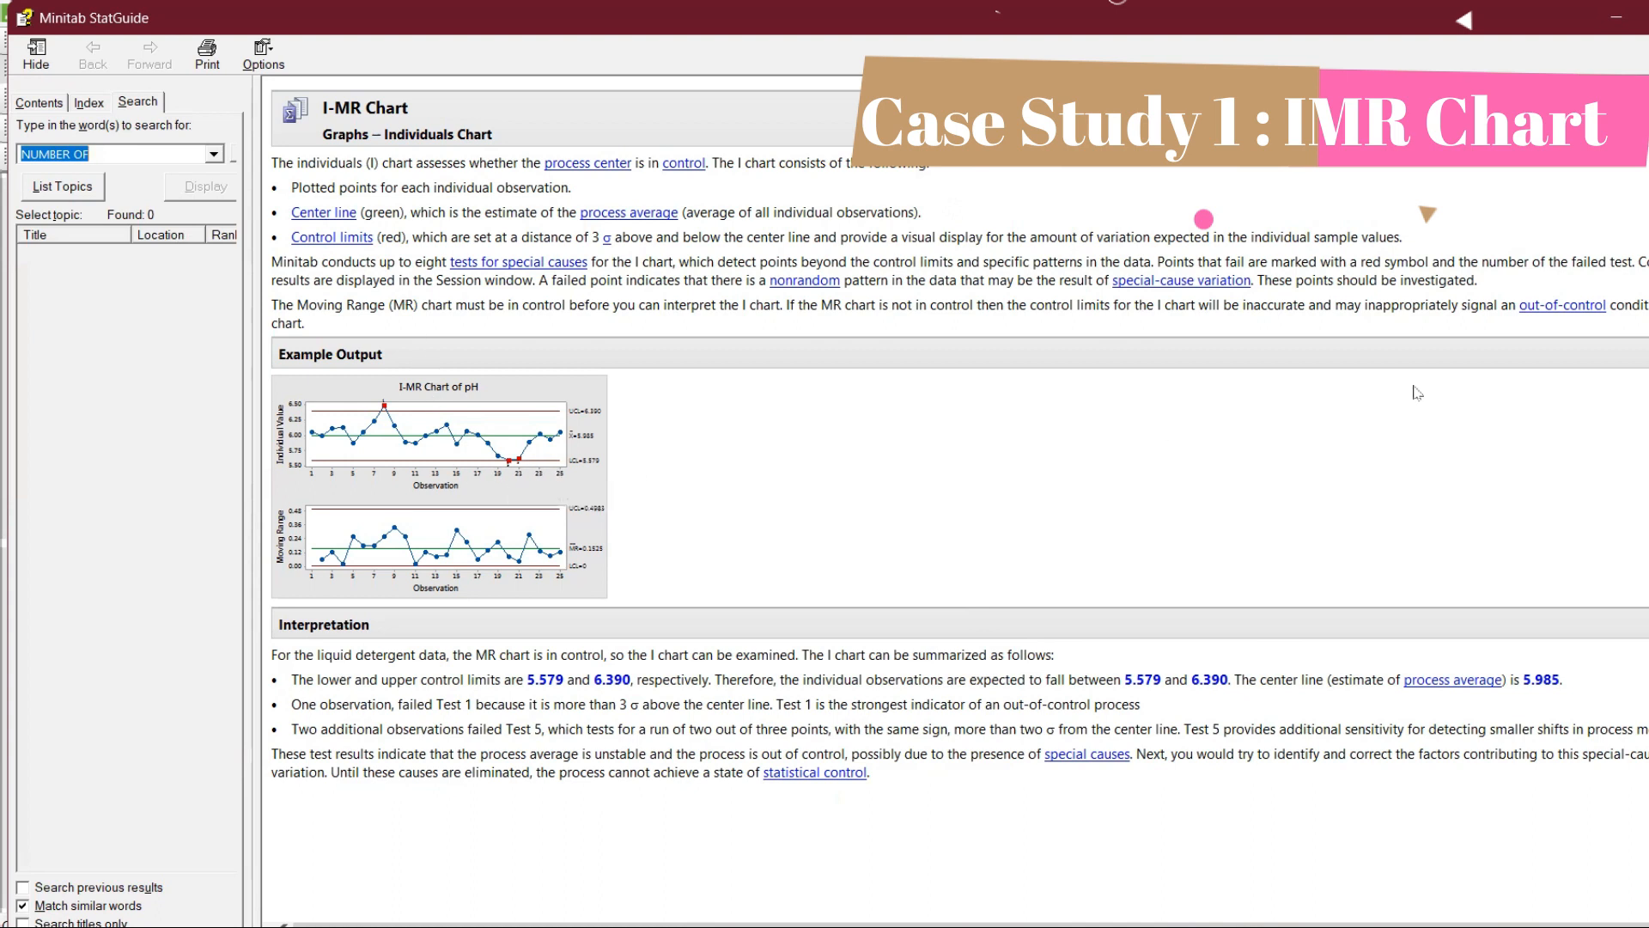
Step: Read the data description and list the related topics in the StatGuide for the I-MR chart, and return to the chart
left_click(1645, 354)
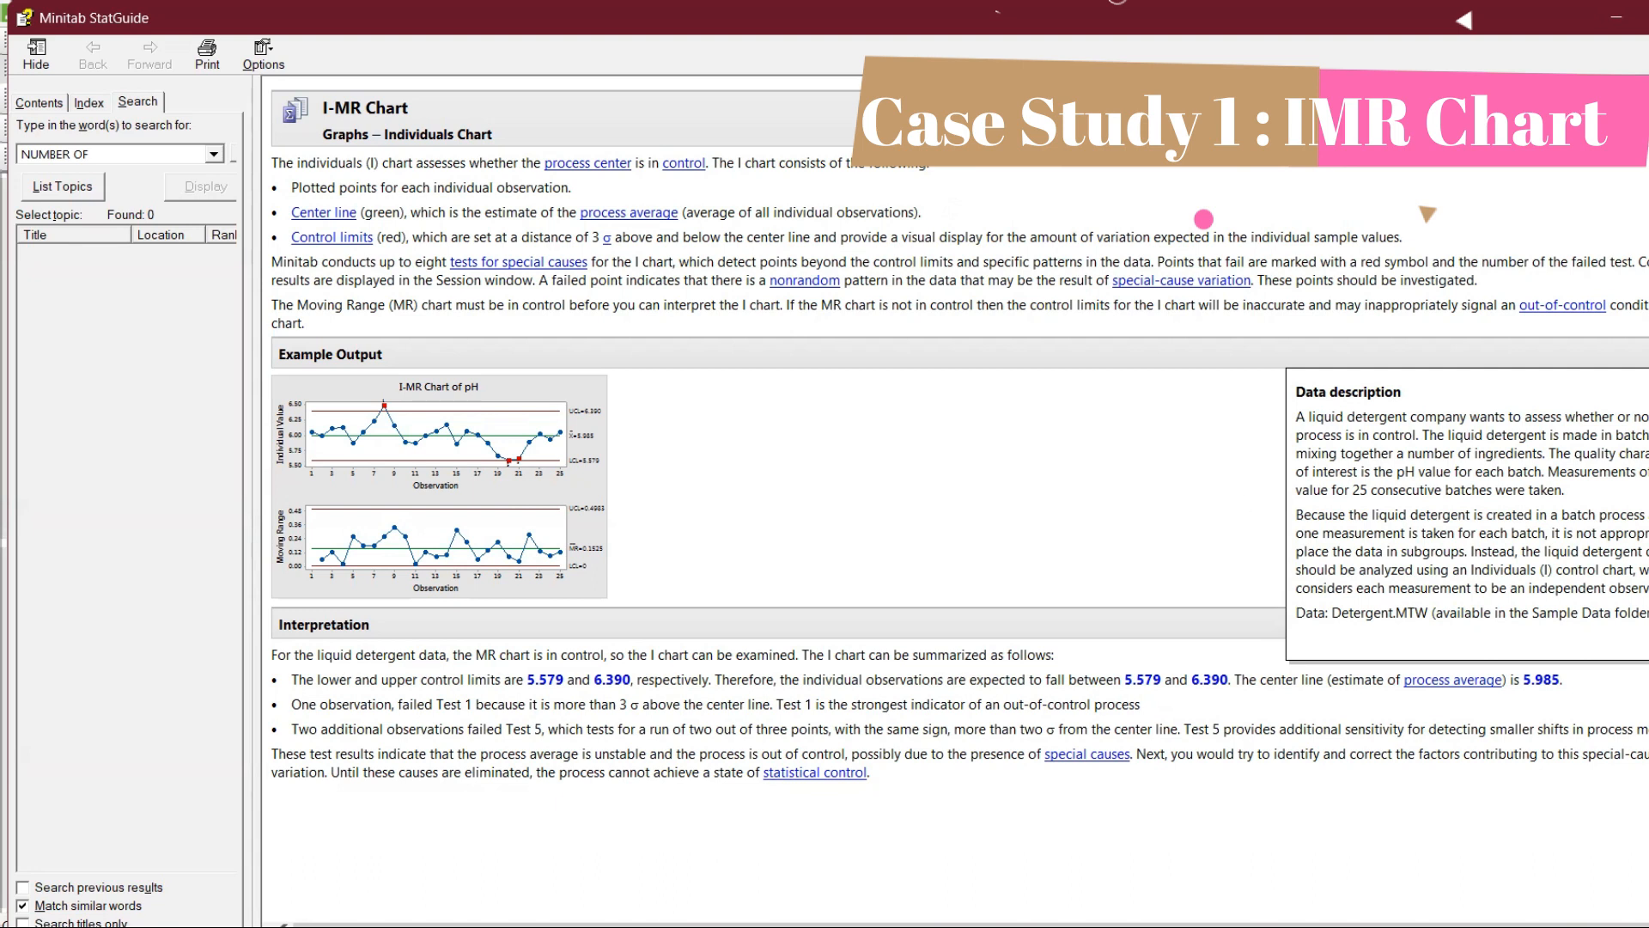
key("Escape")
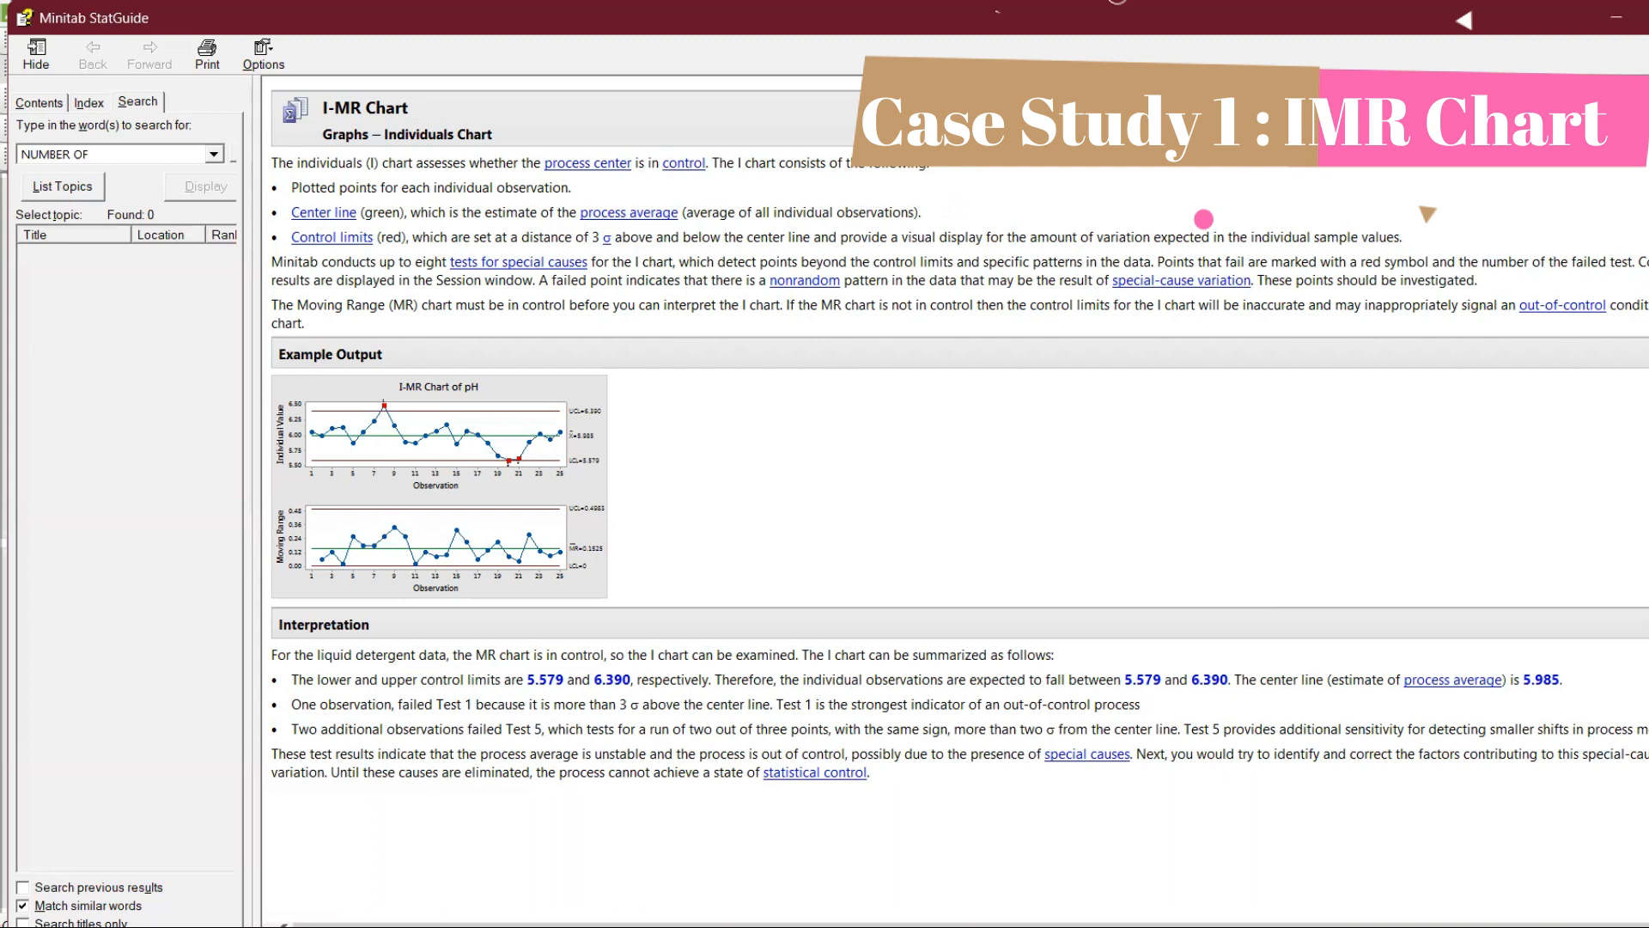
left_click(1598, 120)
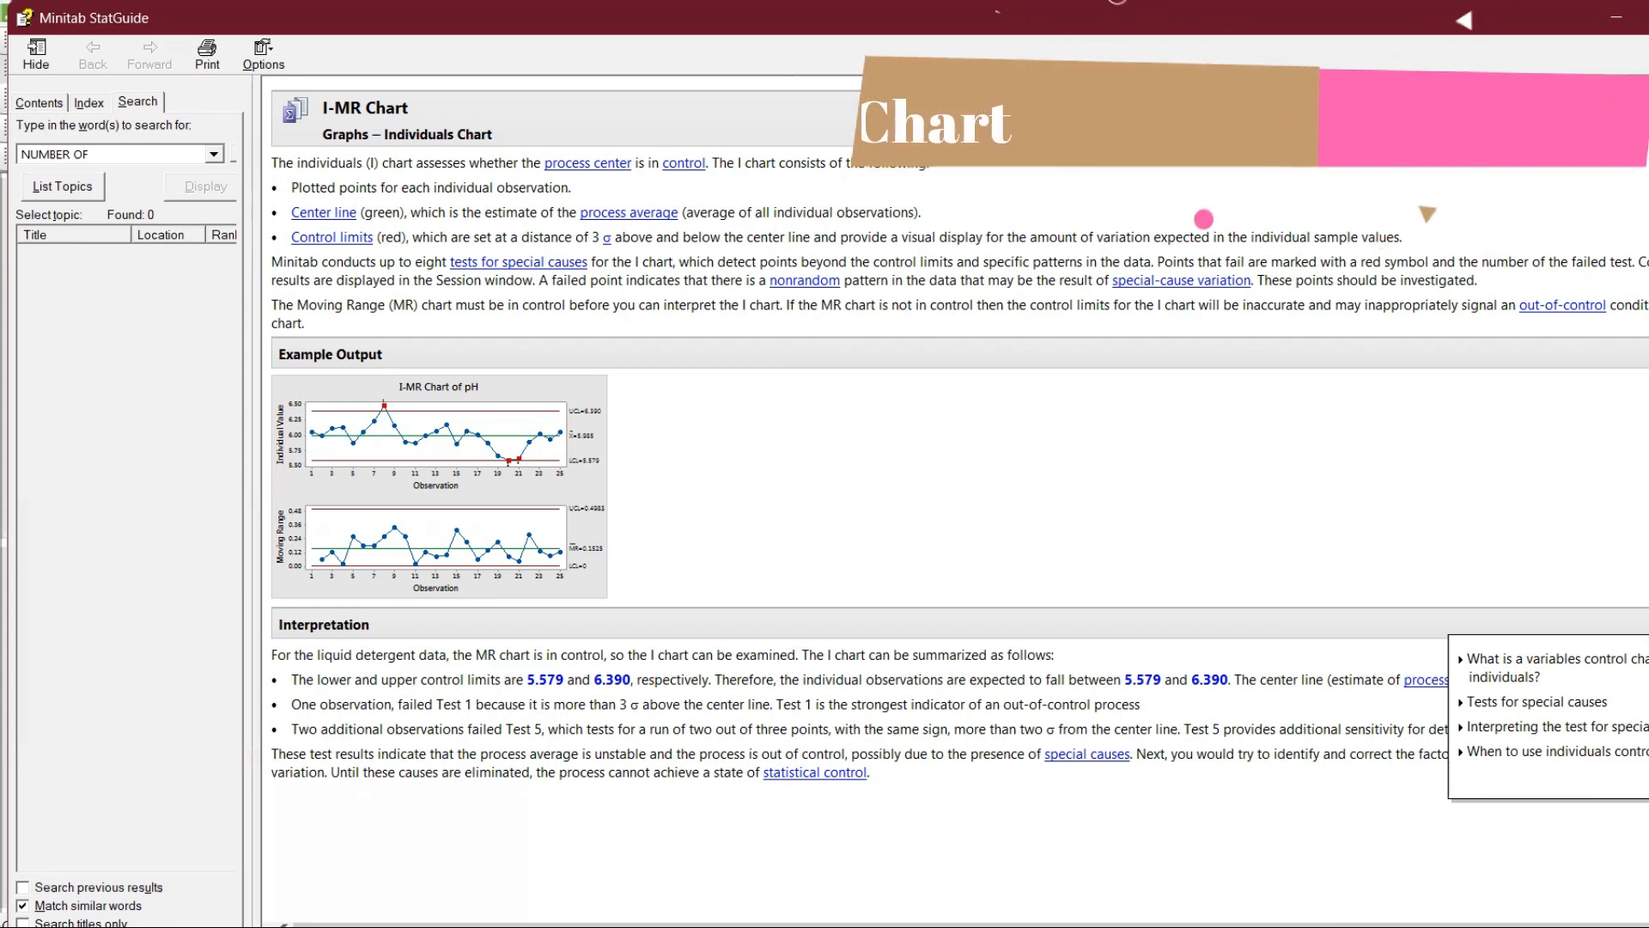
mouse_move(1008, 925)
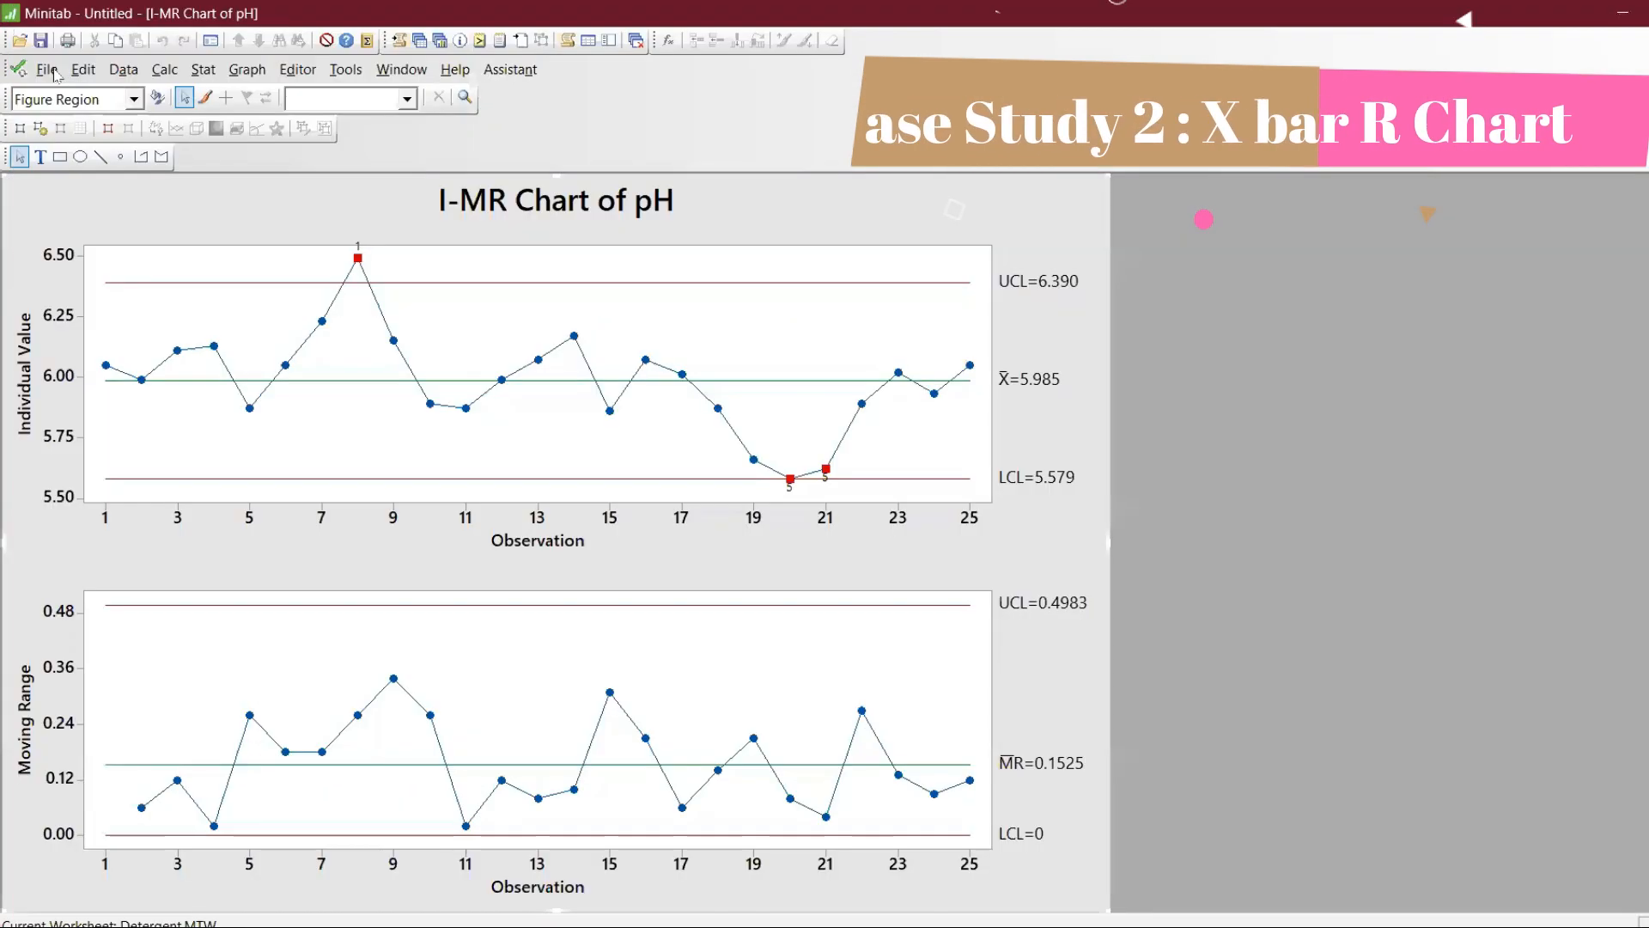
Step: Open the sample worksheet Camshaft.MTW for the Xbar-R case study
left_click(49, 70)
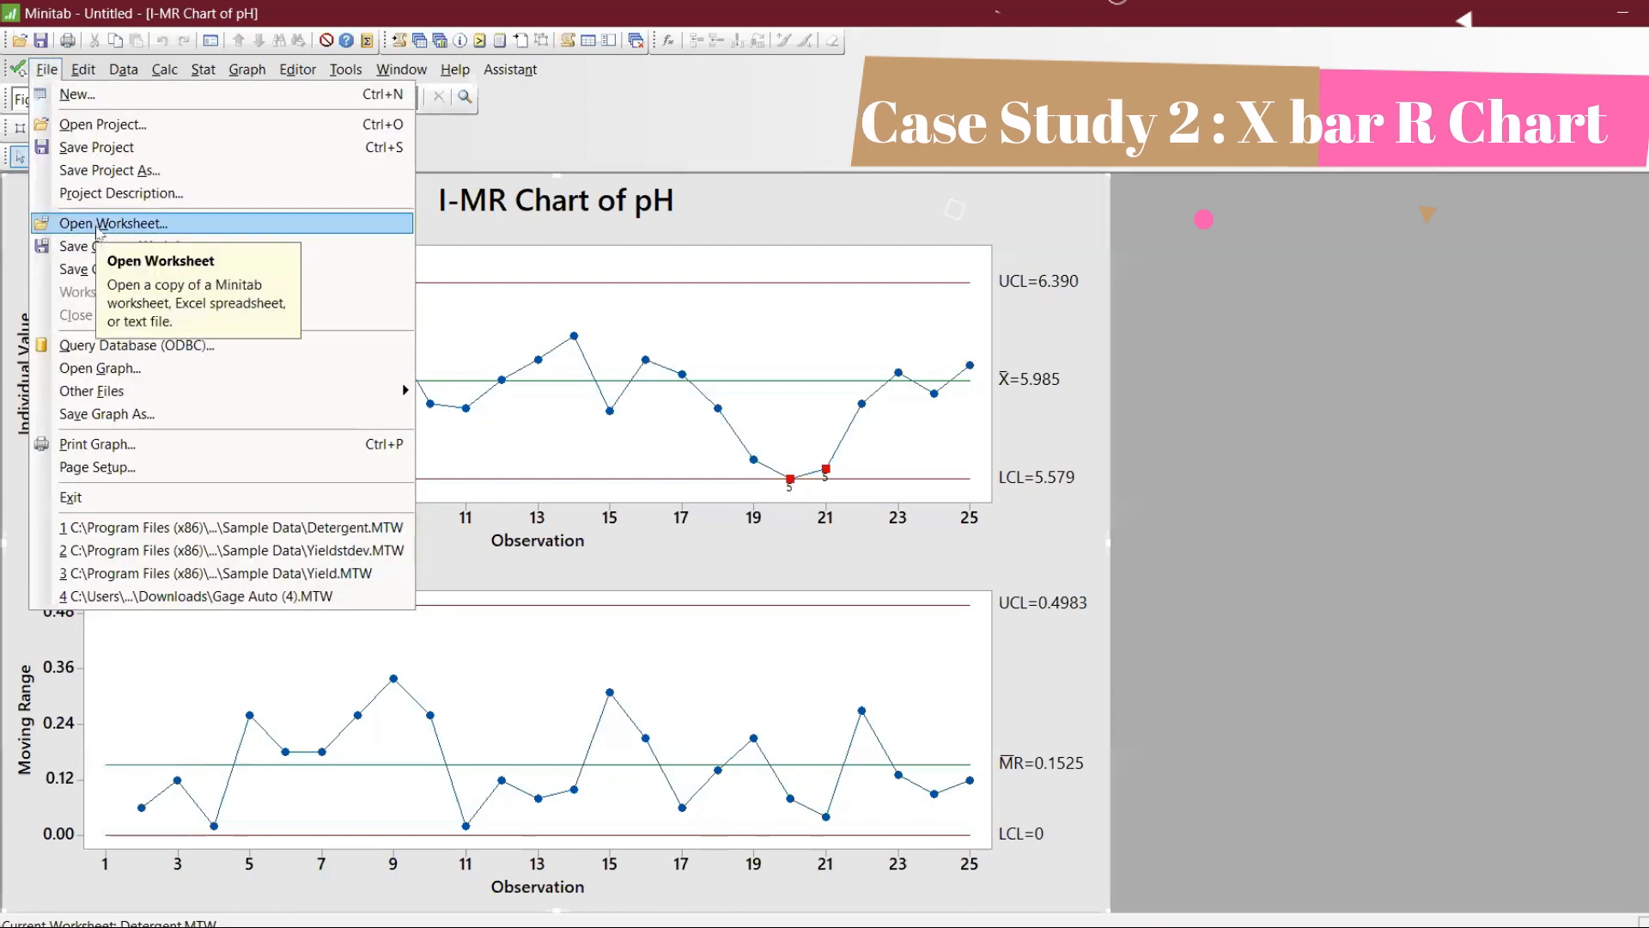
left_click(98, 226)
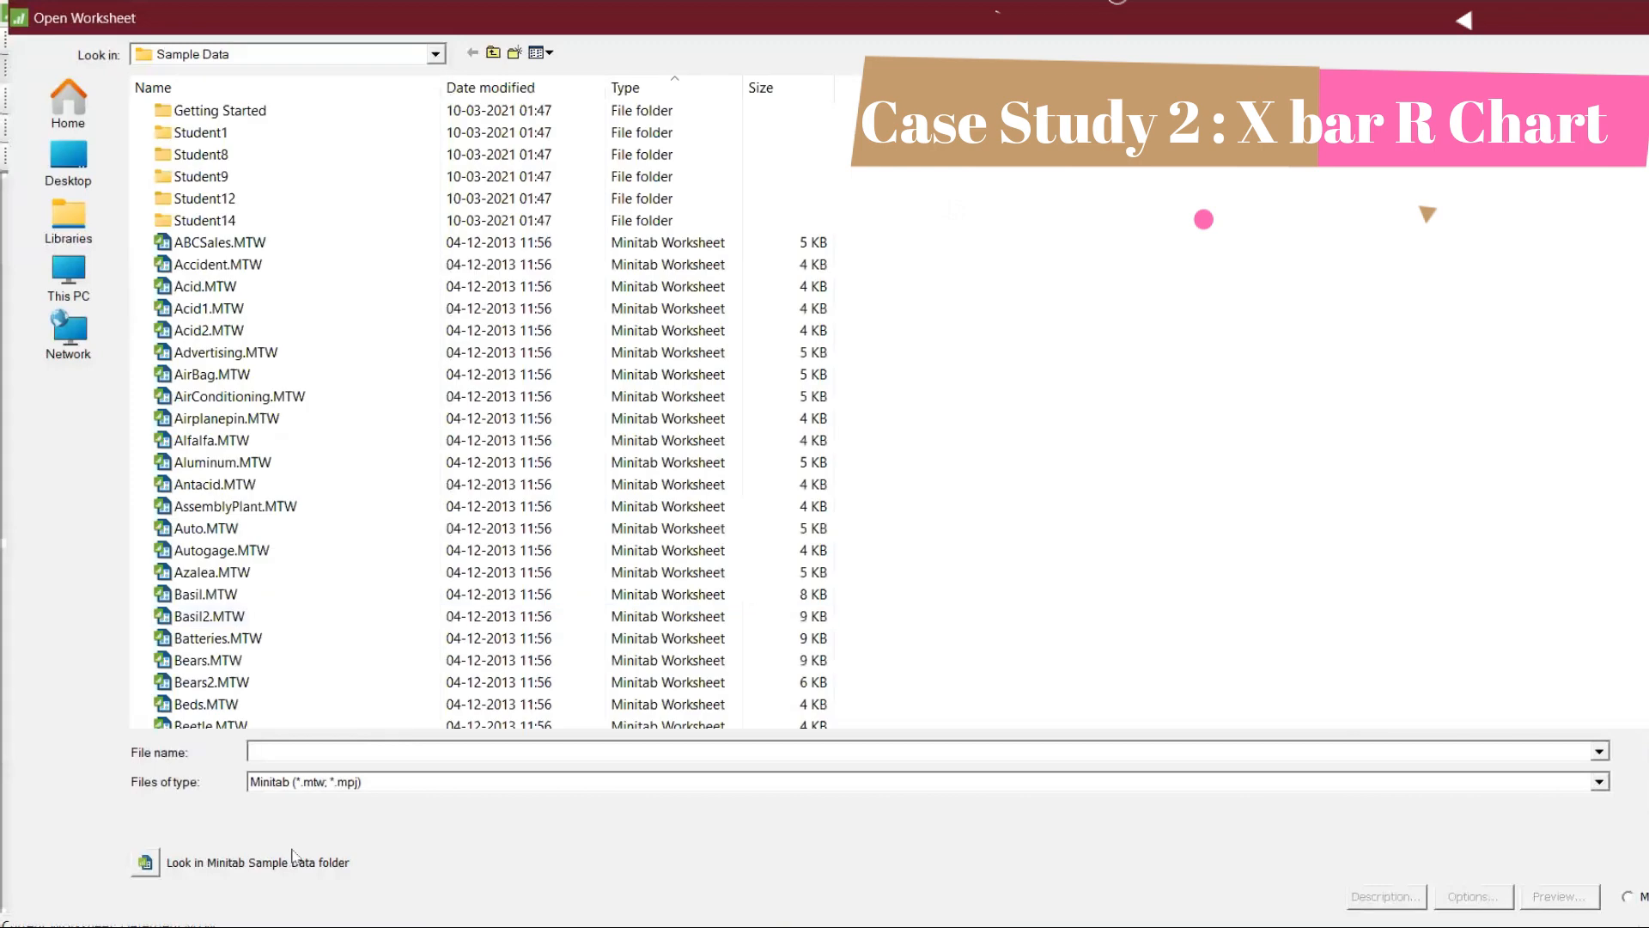
type("cam")
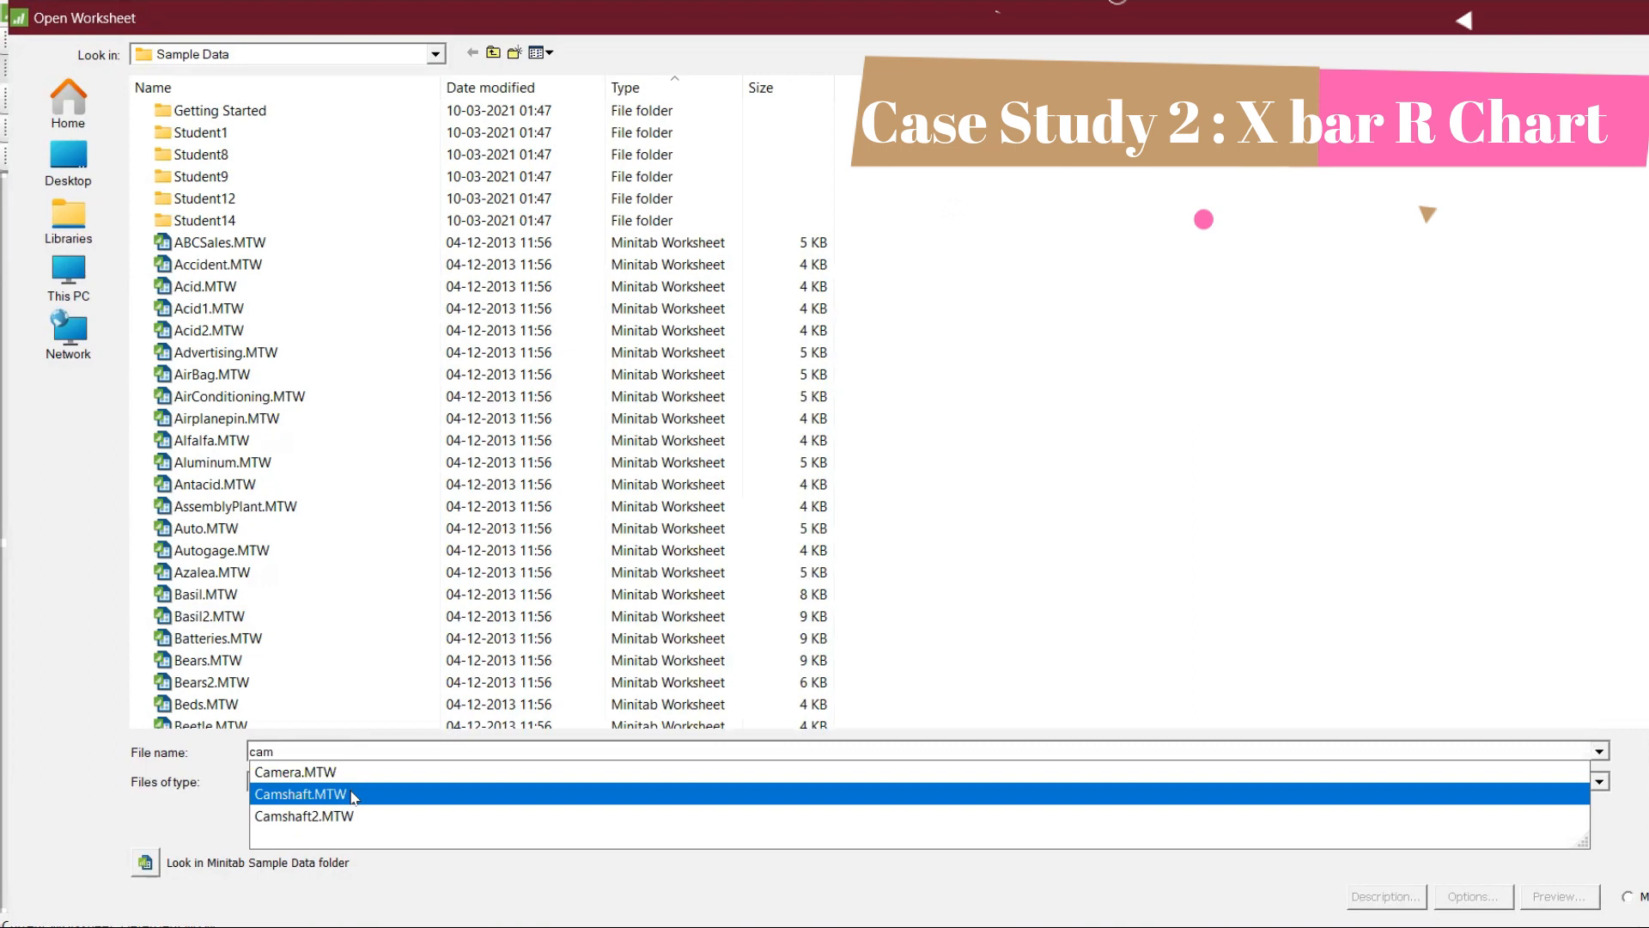
left_click(799, 792)
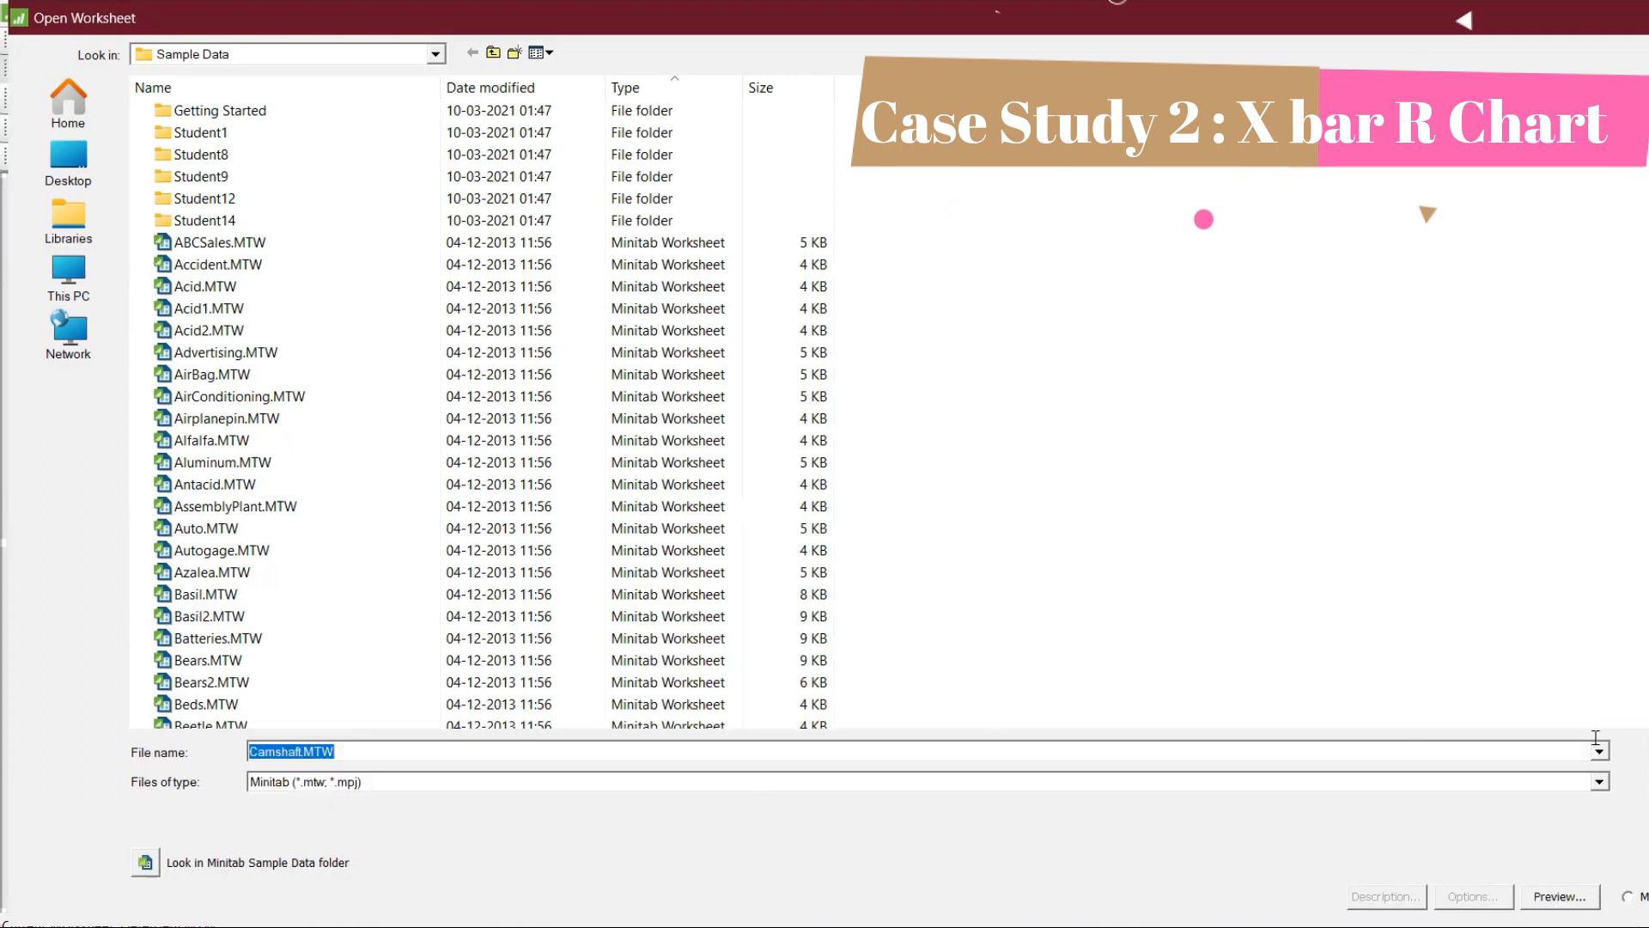
key("Return")
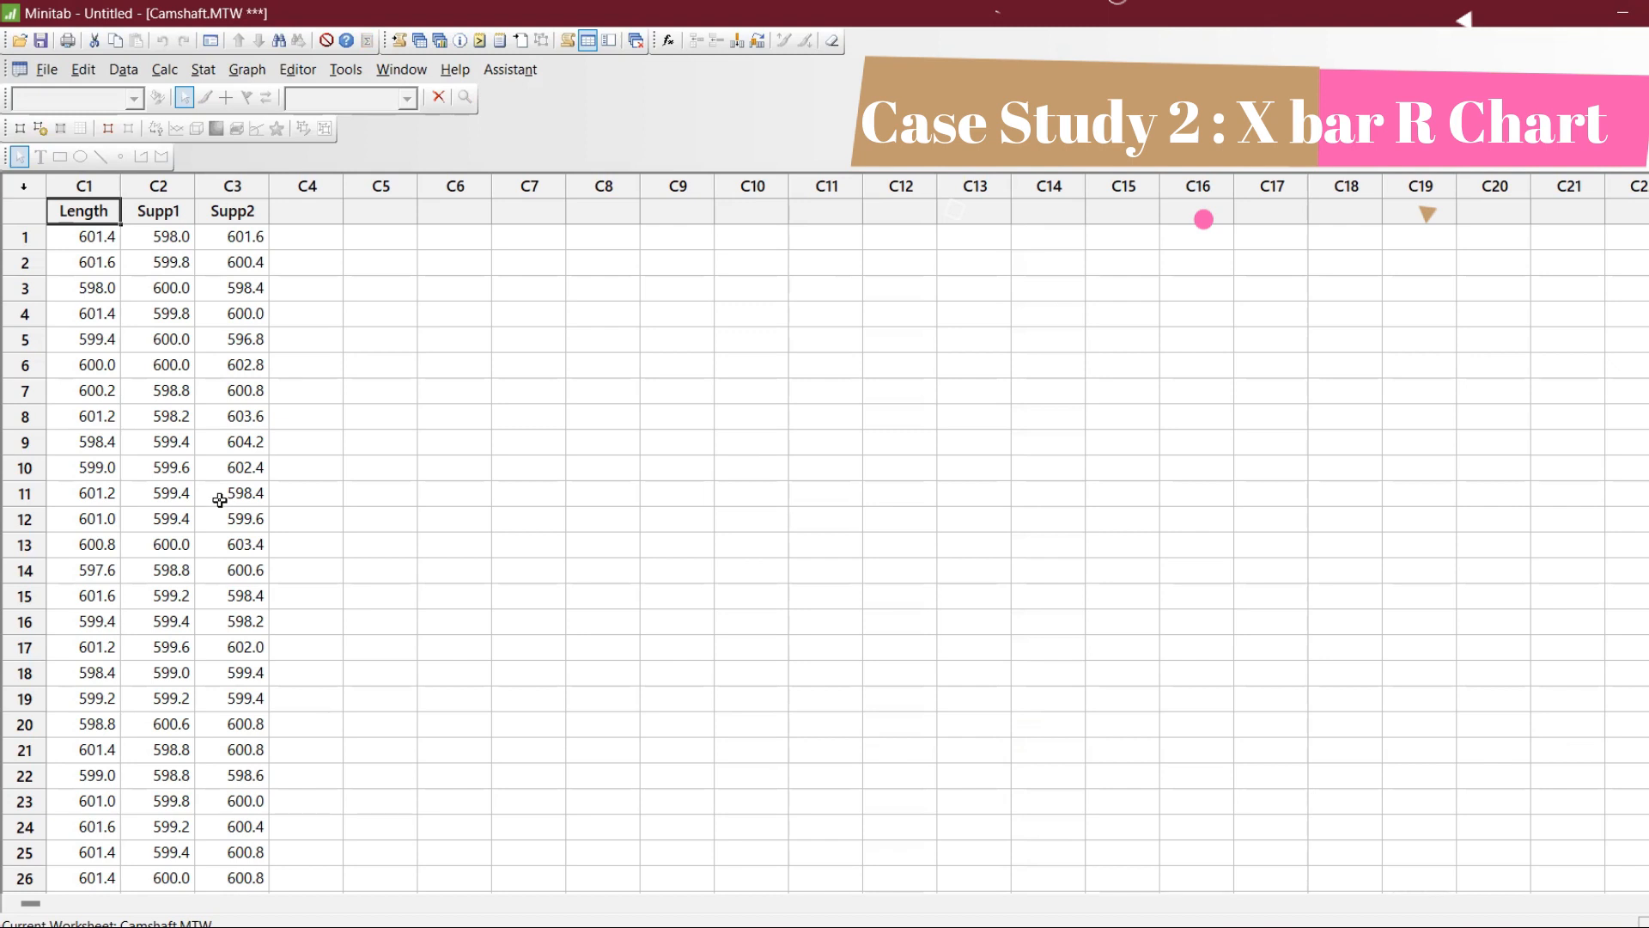
left_click(191, 73)
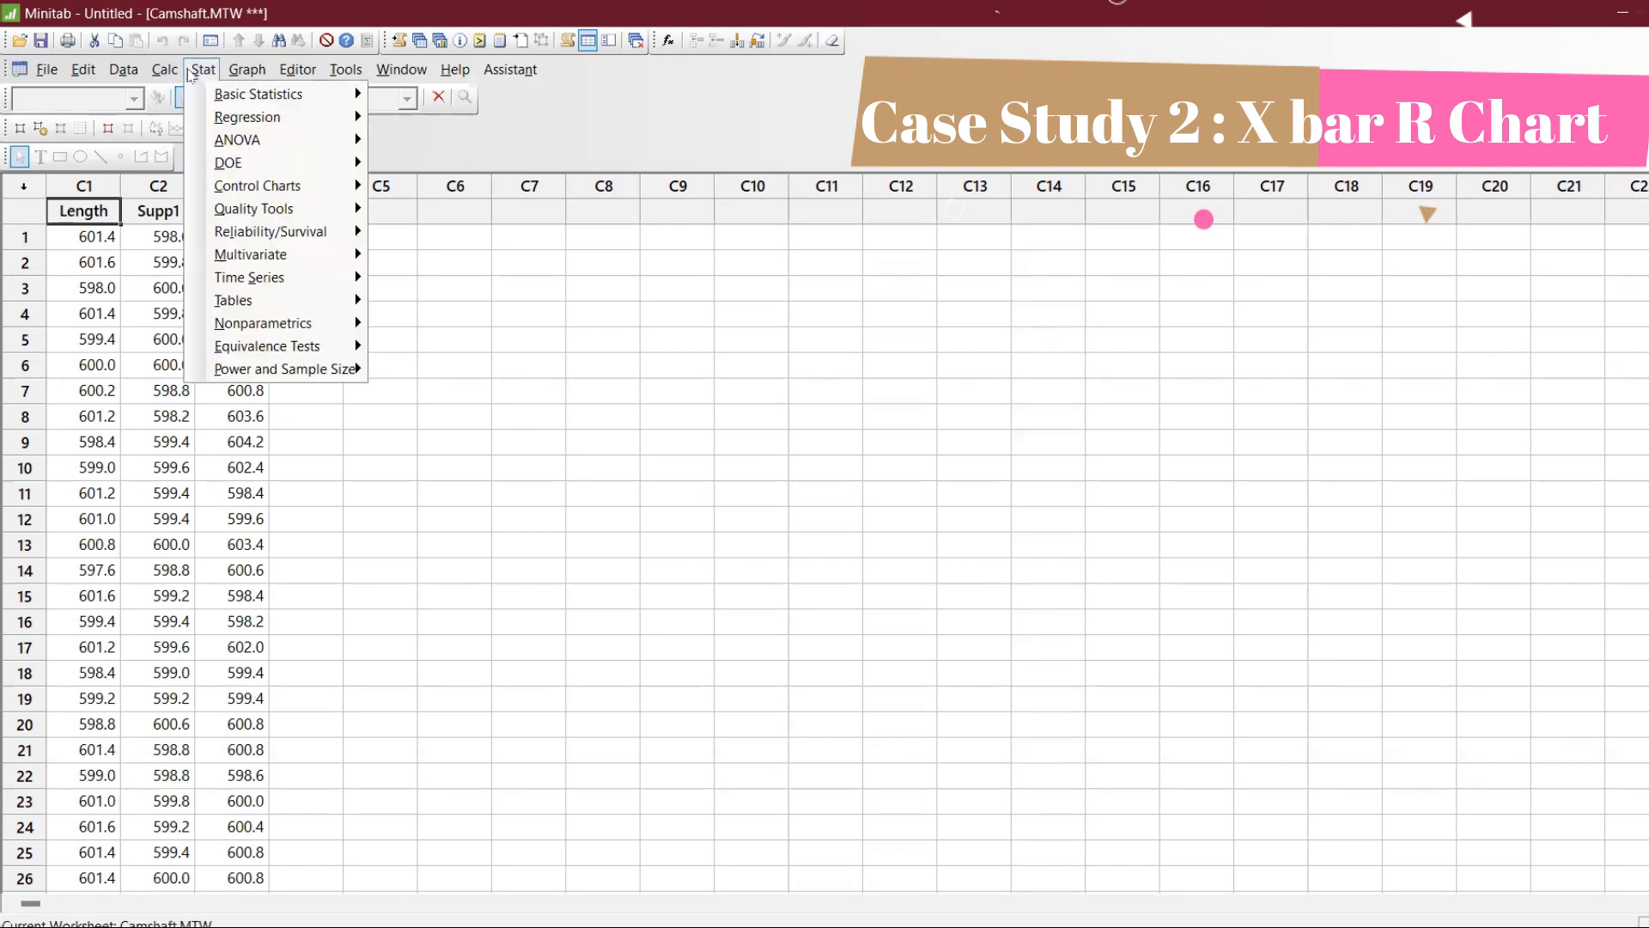
mouse_move(202, 123)
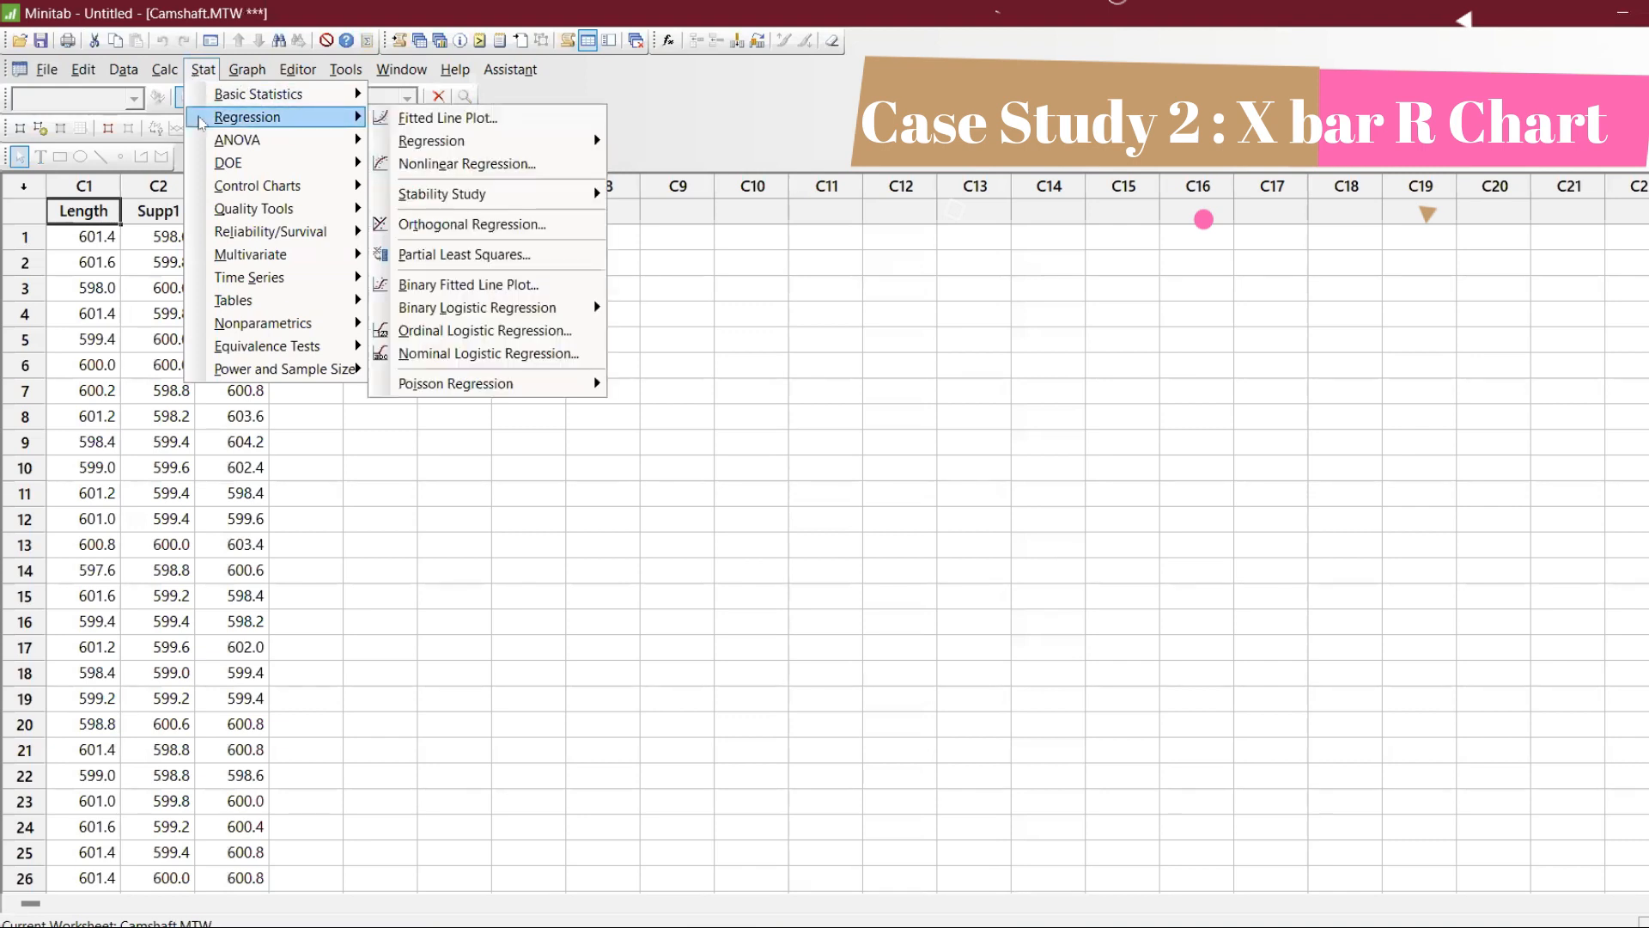
key("Escape")
key("Escape")
Step: Create a multiple probability plot of the Length, Supp1 and Supp2 columns to test their normality
key("Right")
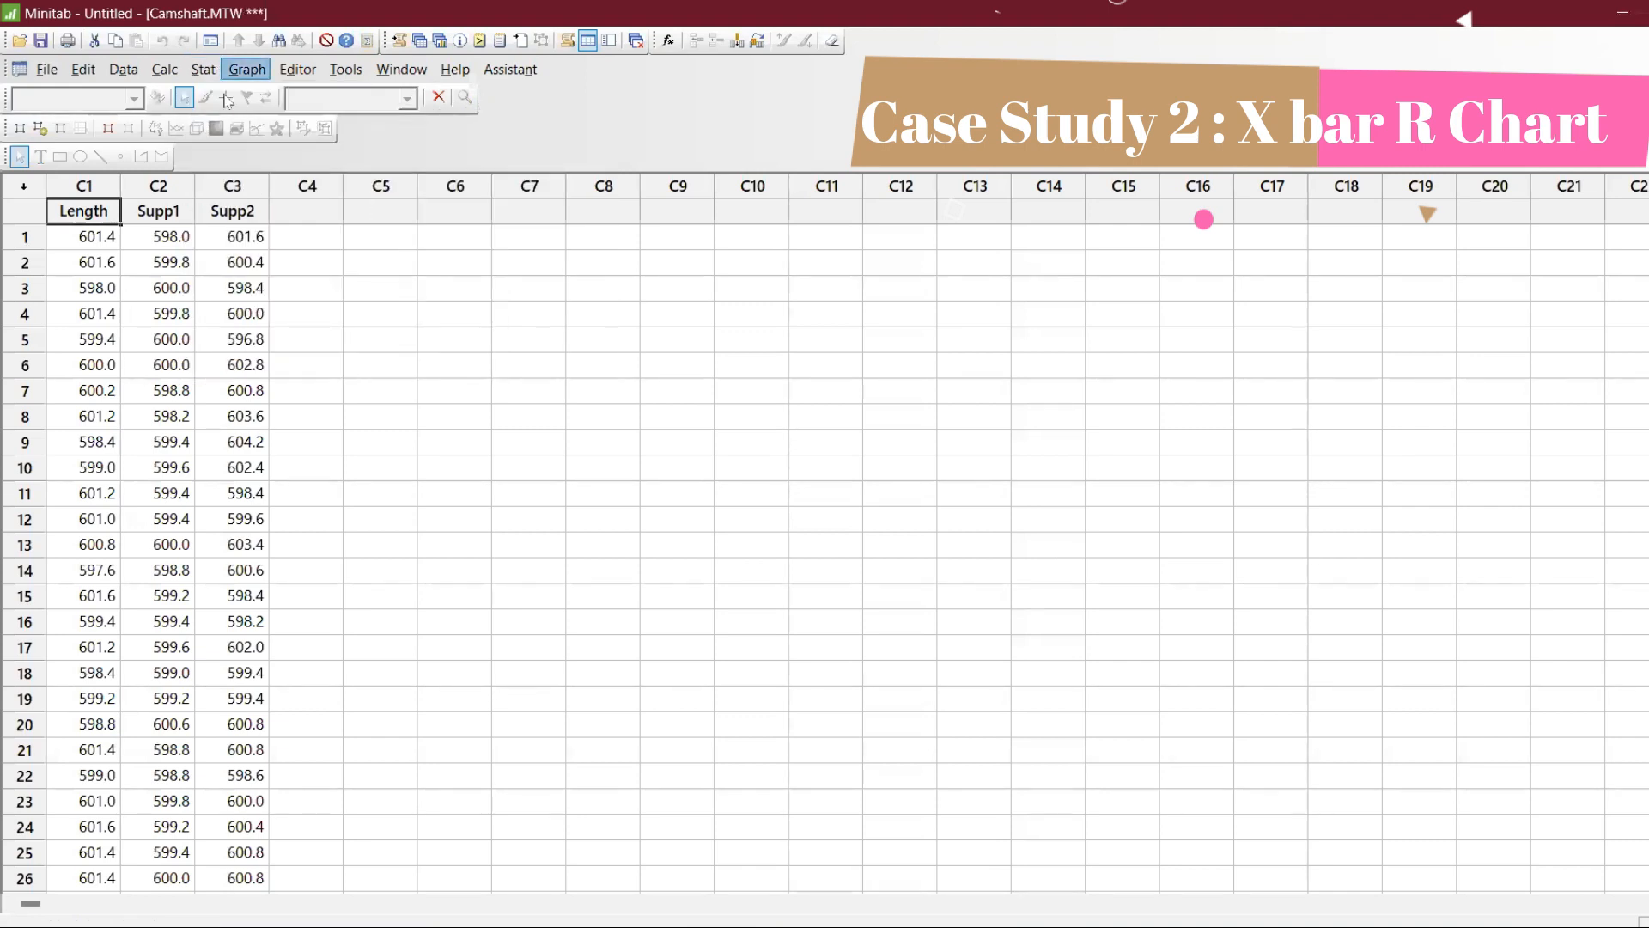
key("Down")
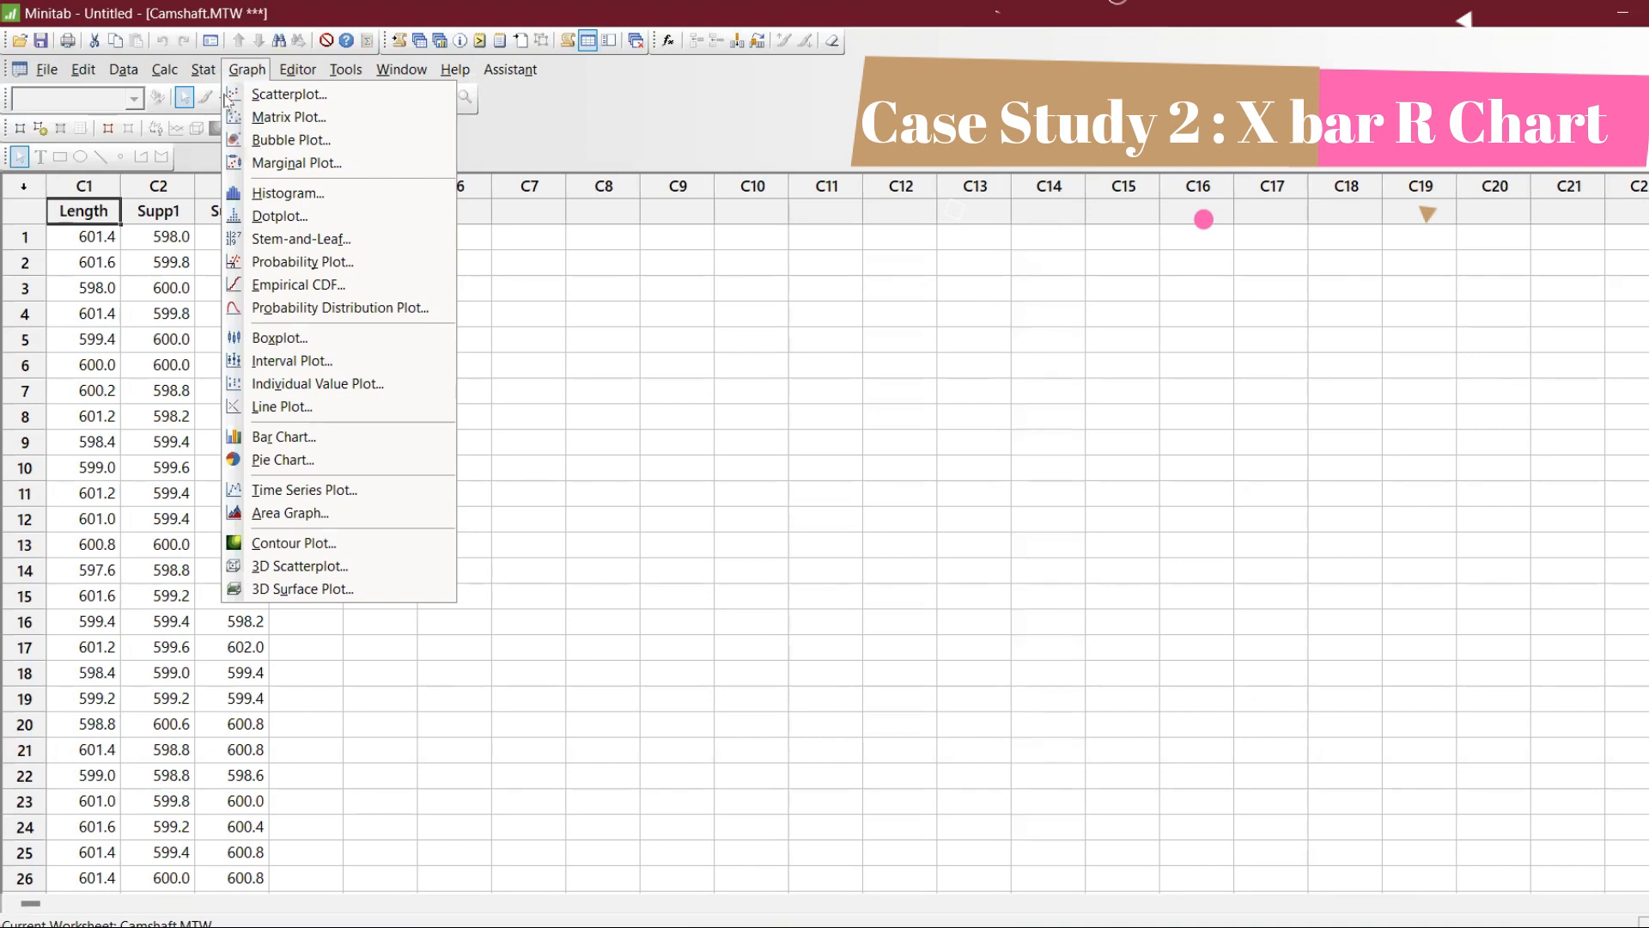
left_click(279, 263)
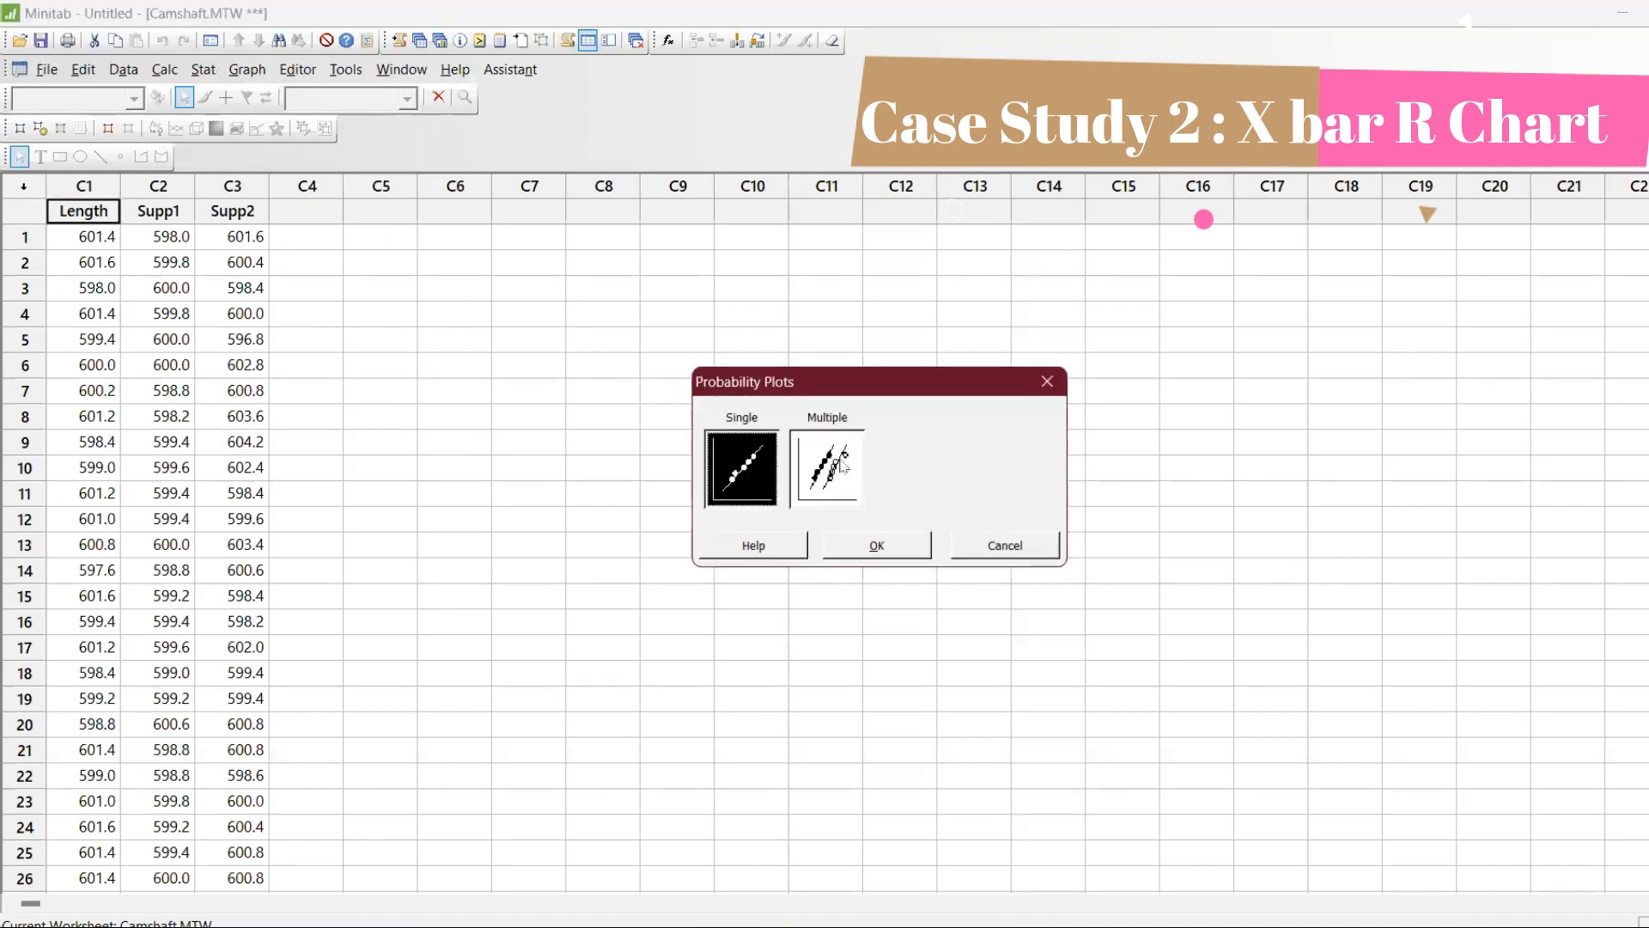
left_click(843, 466)
left_click(885, 545)
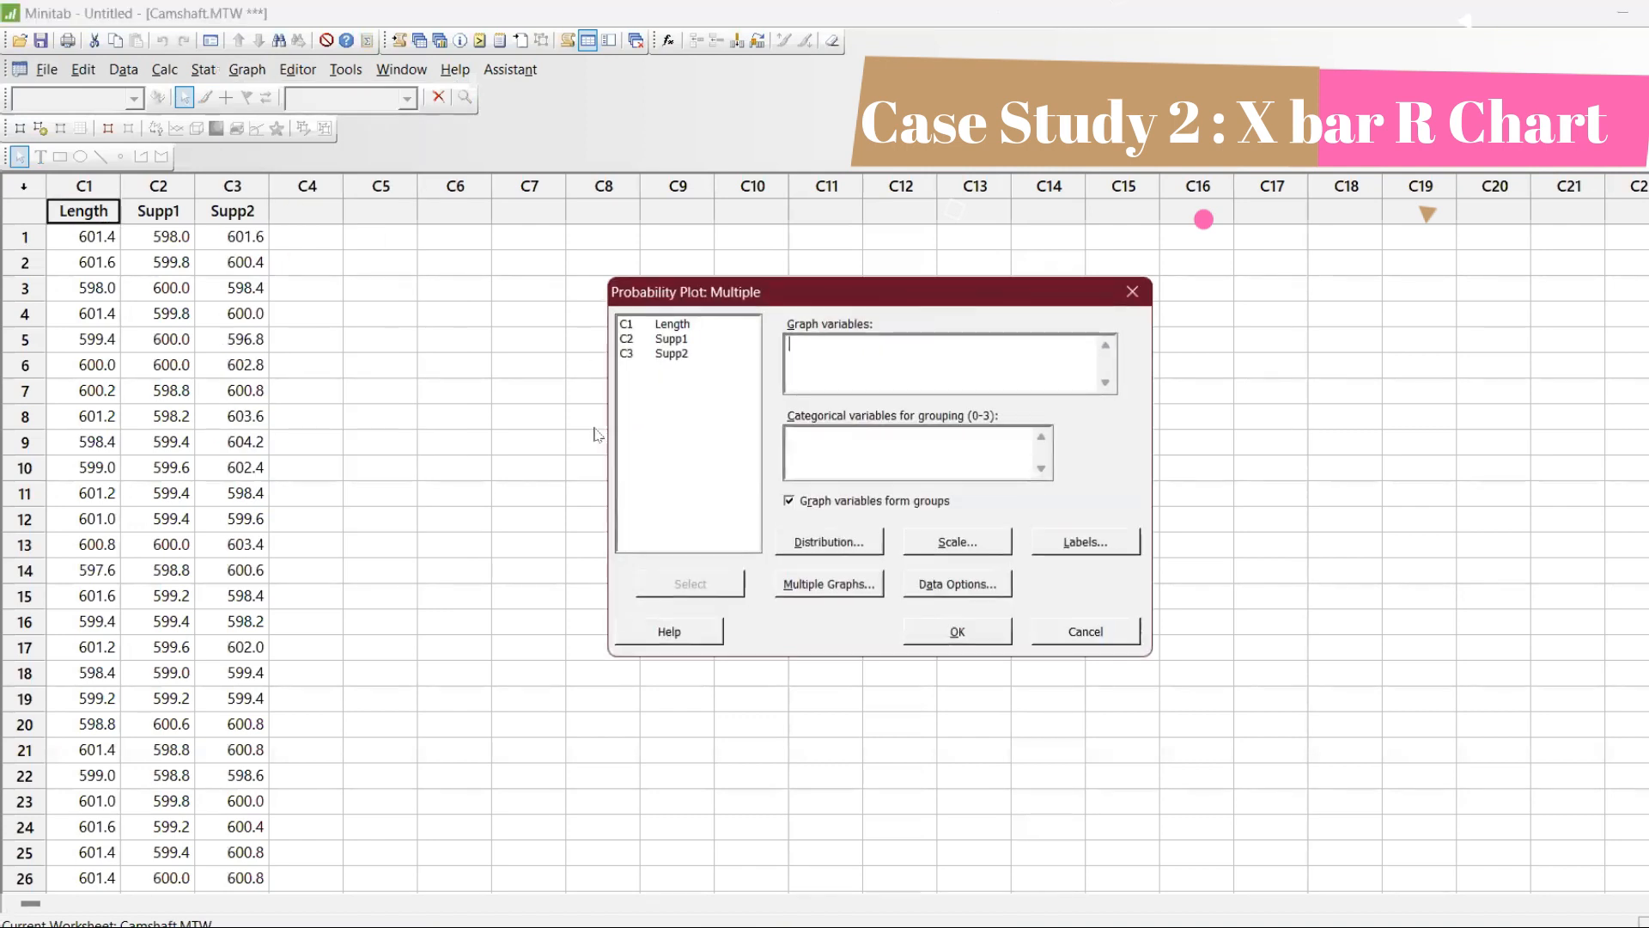
left_click_drag(671, 324, 672, 353)
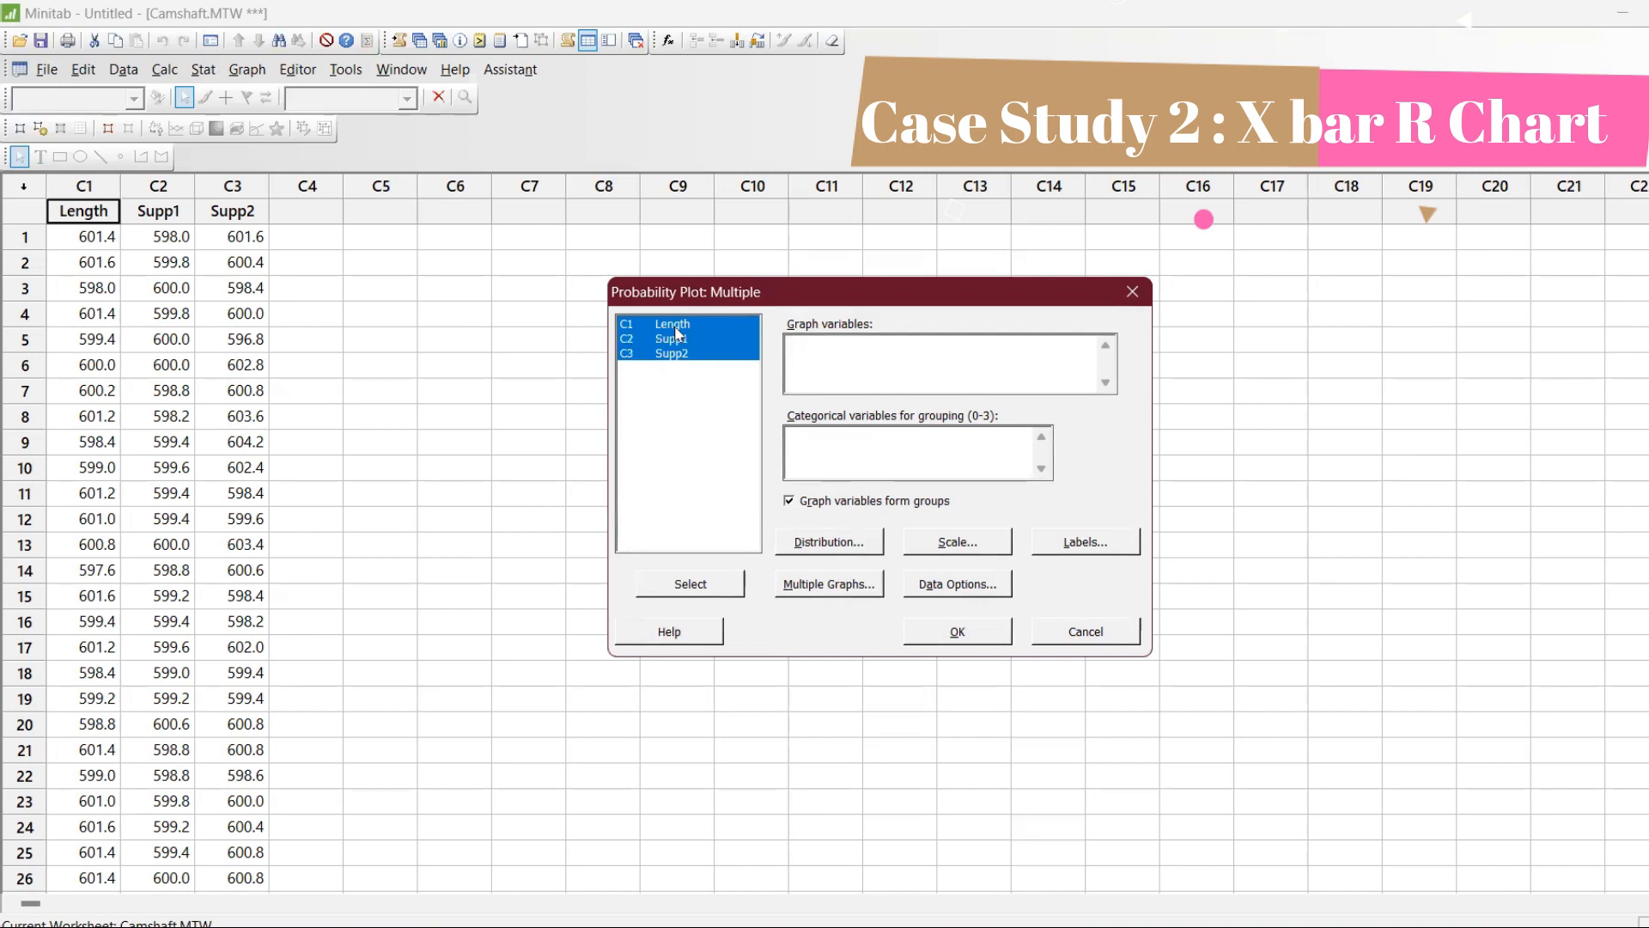
left_click(713, 582)
left_click(963, 632)
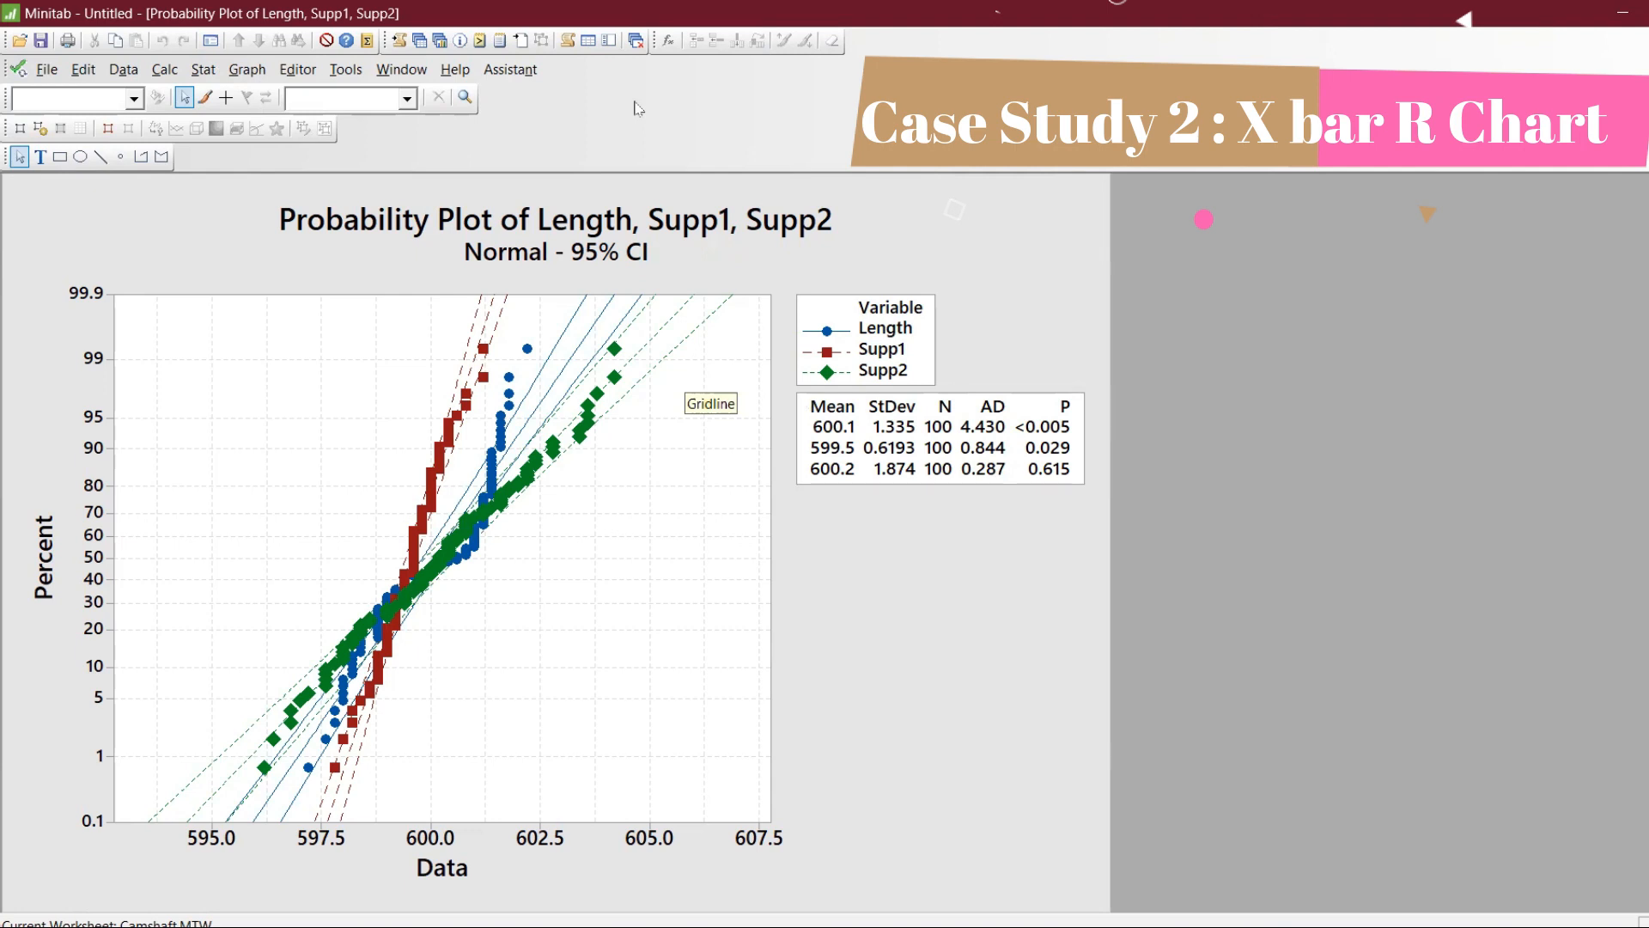
Step: Return to the Camshaft worksheet and start an Xbar-R control chart for subgroups
left_click(420, 40)
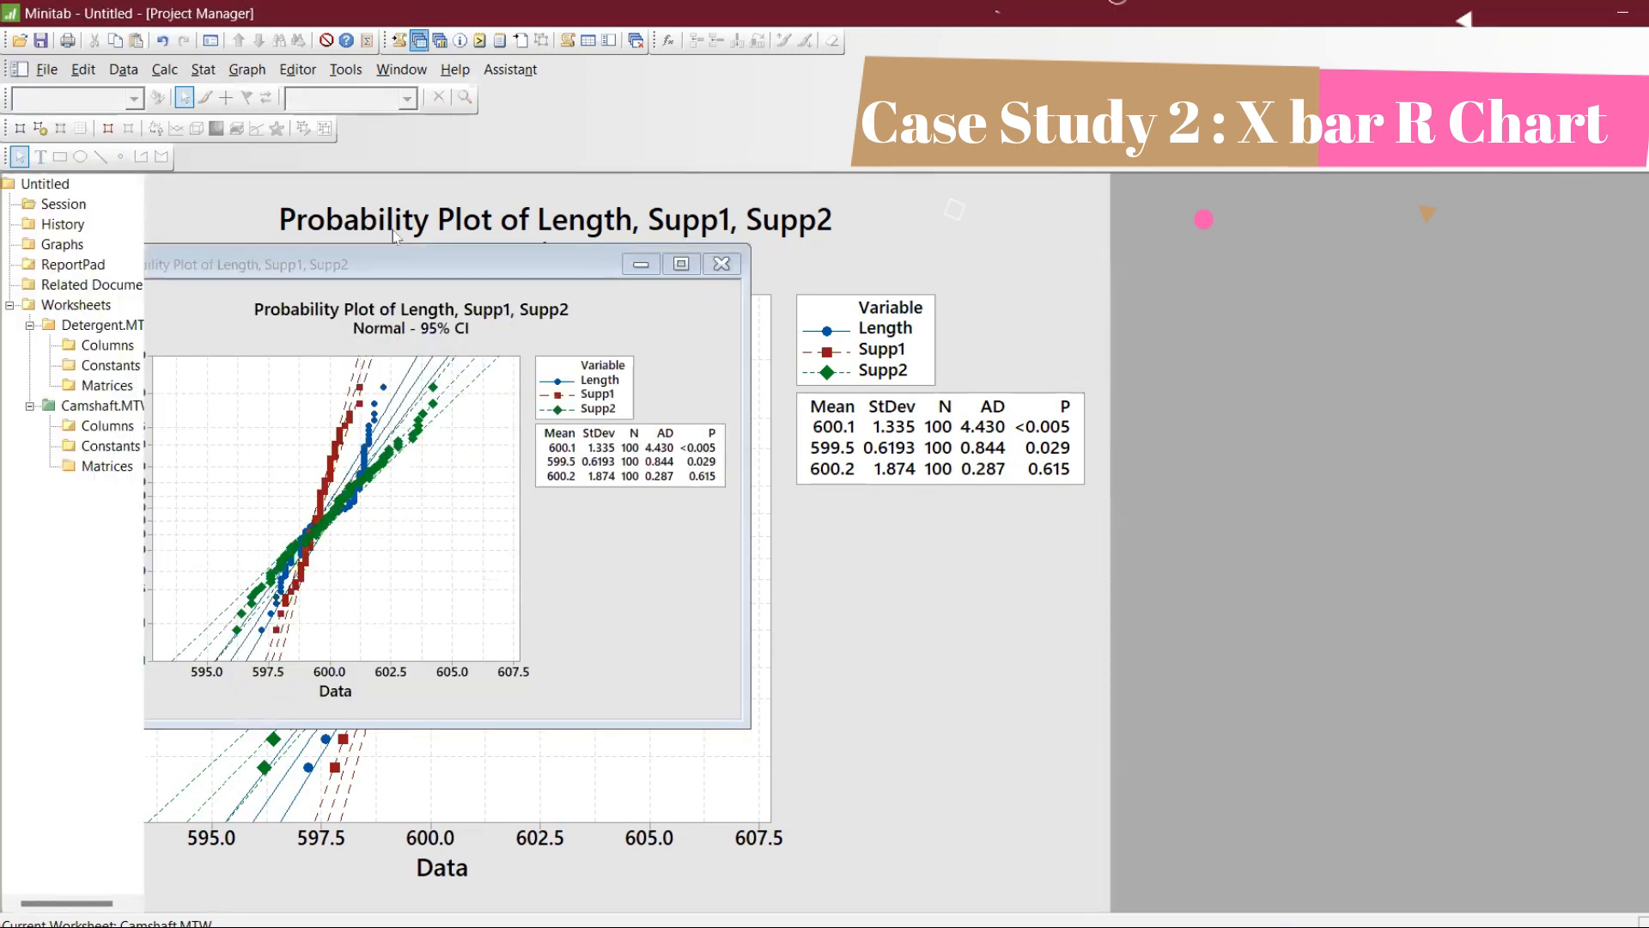
key("ctrl+d")
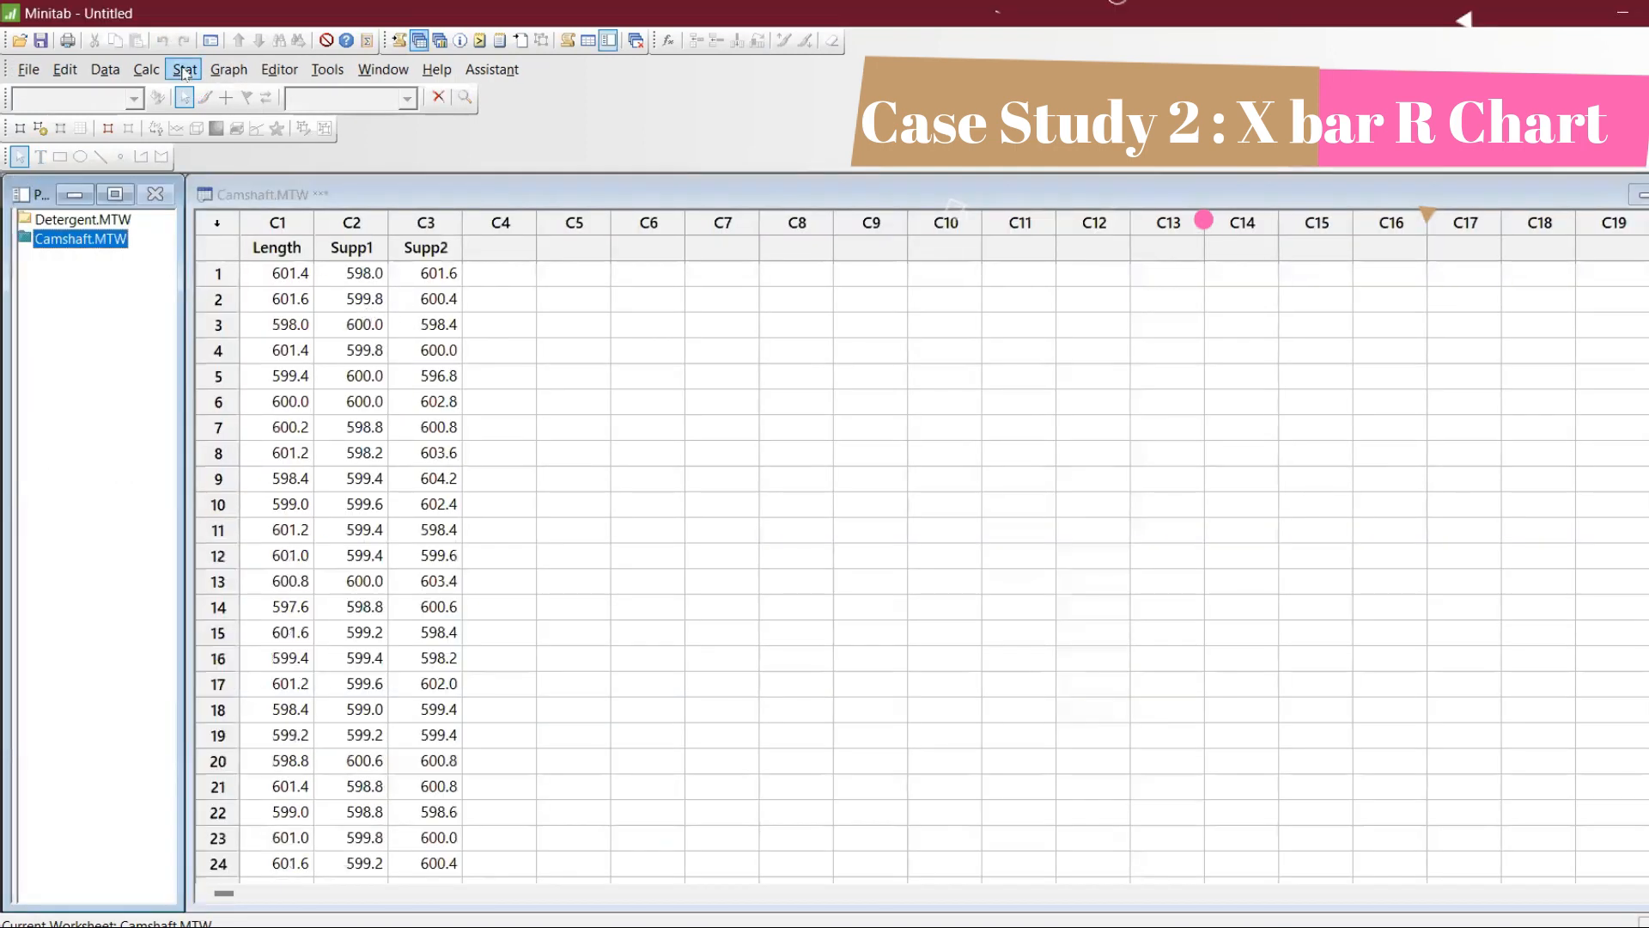
left_click(184, 69)
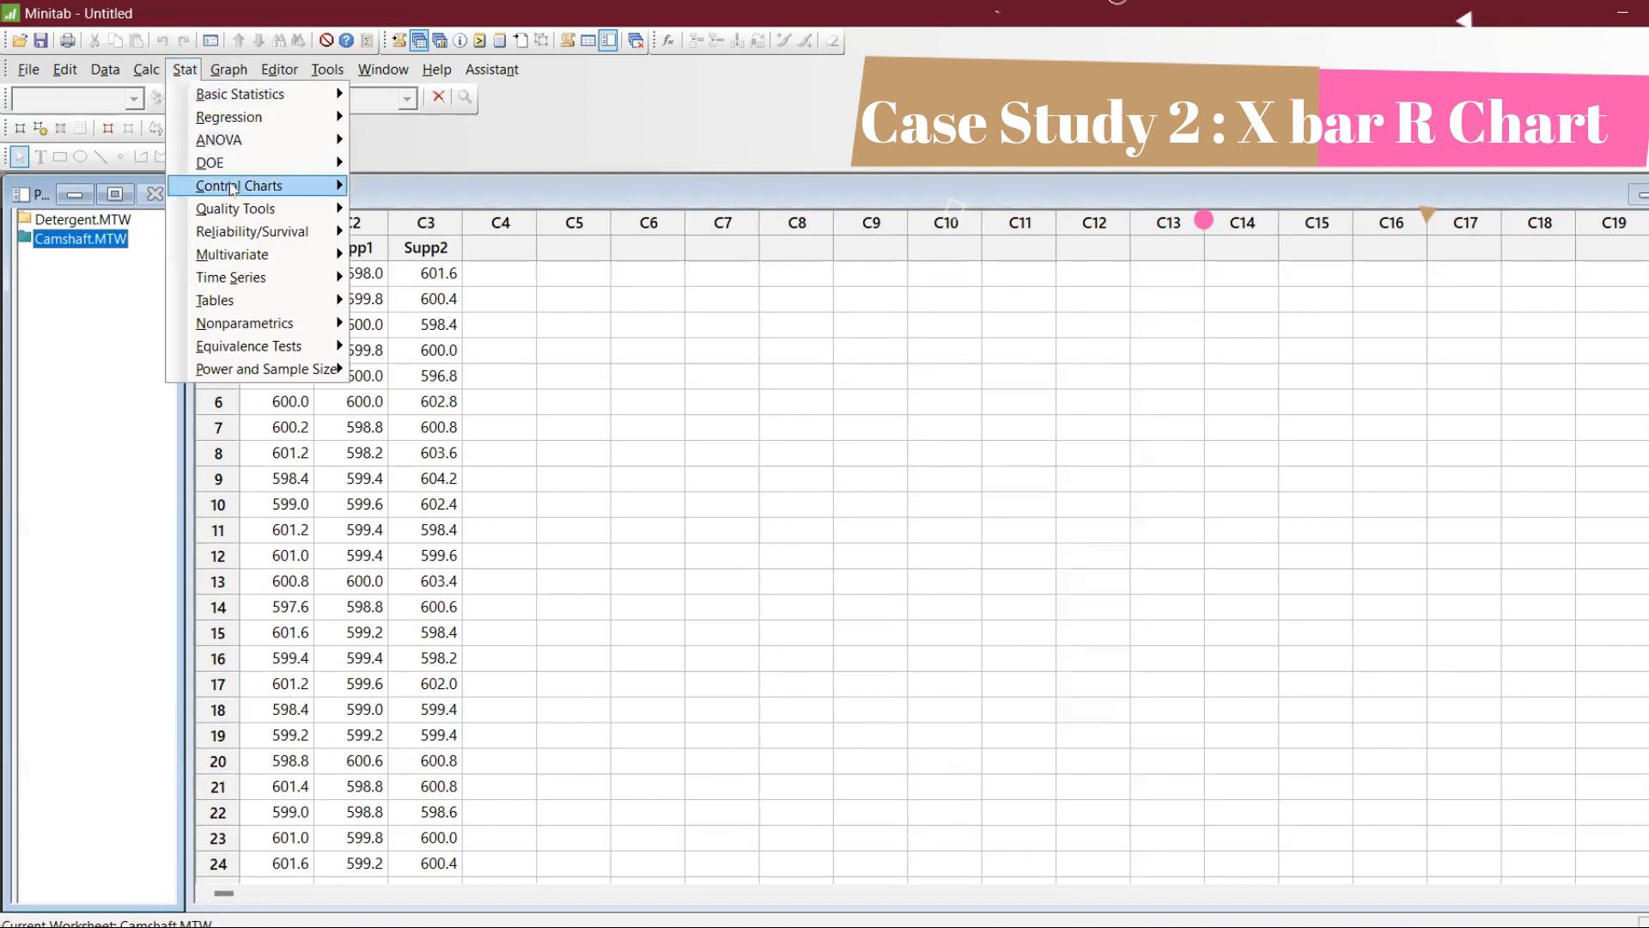
mouse_move(232, 188)
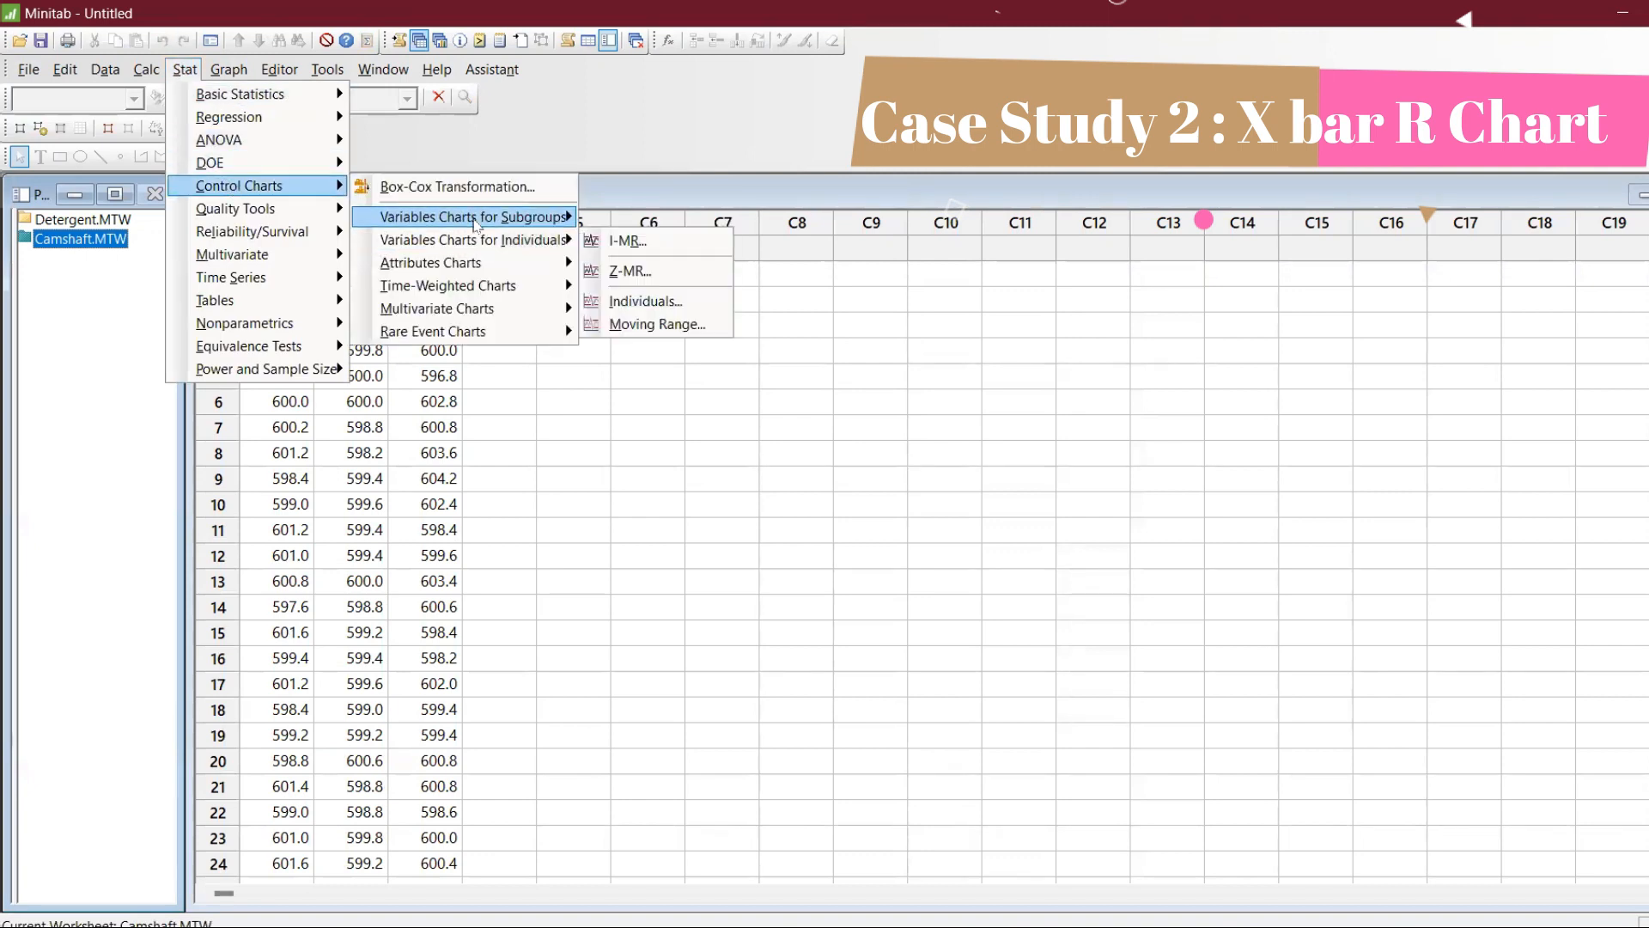
mouse_move(475, 225)
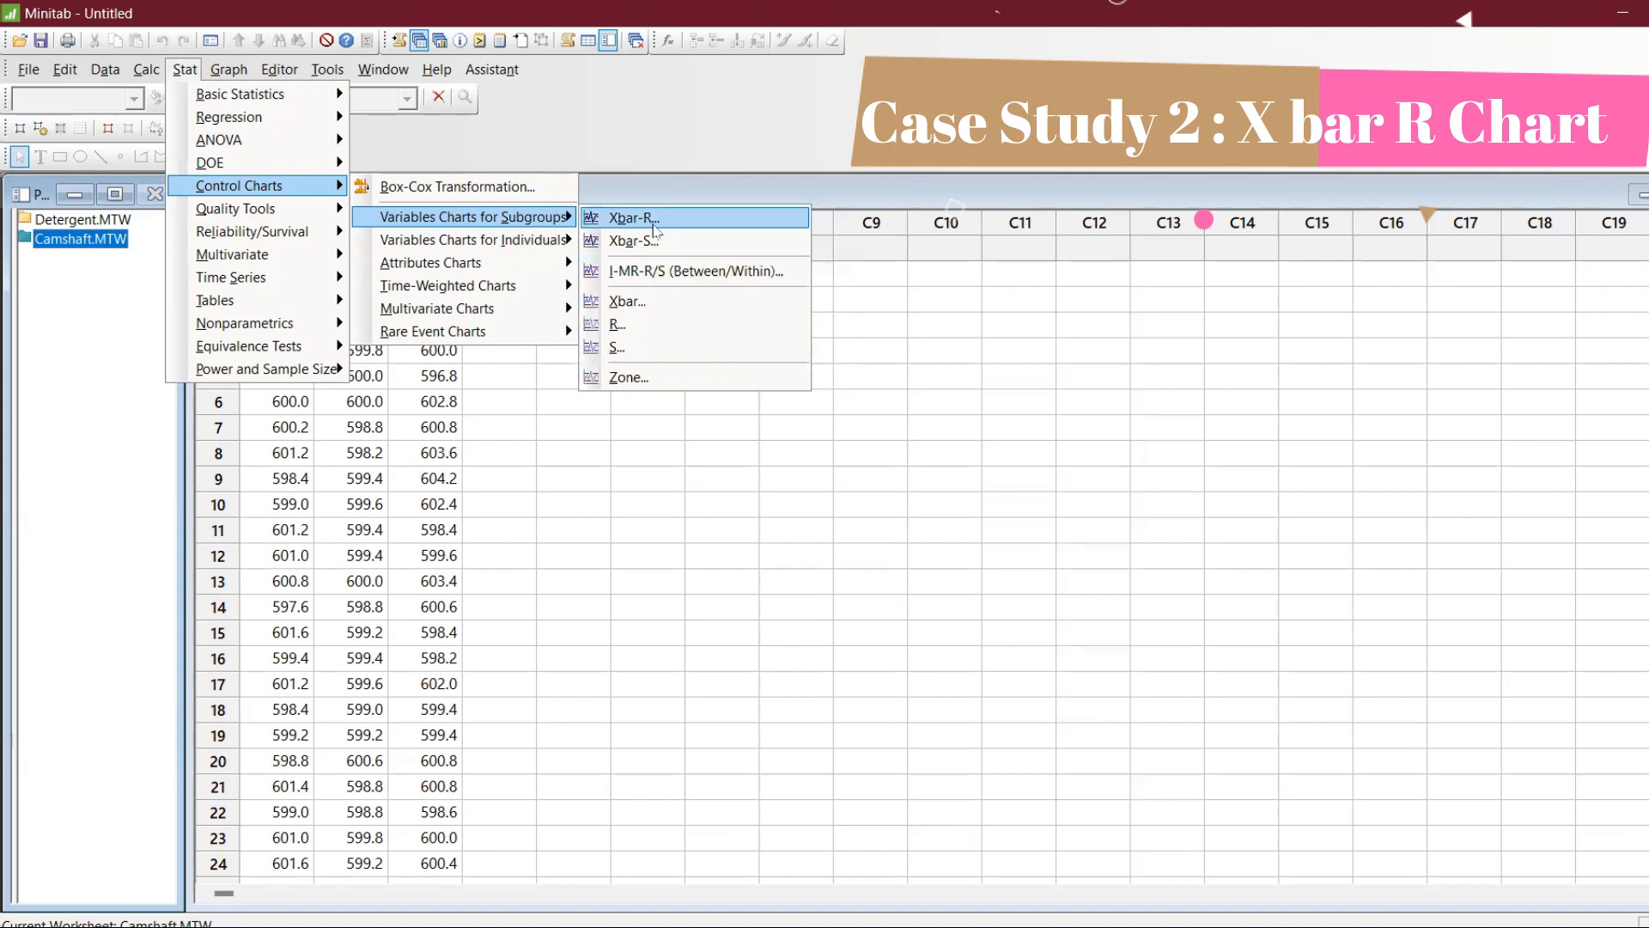
left_click(653, 225)
Step: Set the Xbar-R chart to take each subgroup's observations from one row of columns, using Length through Supp2
left_click(878, 332)
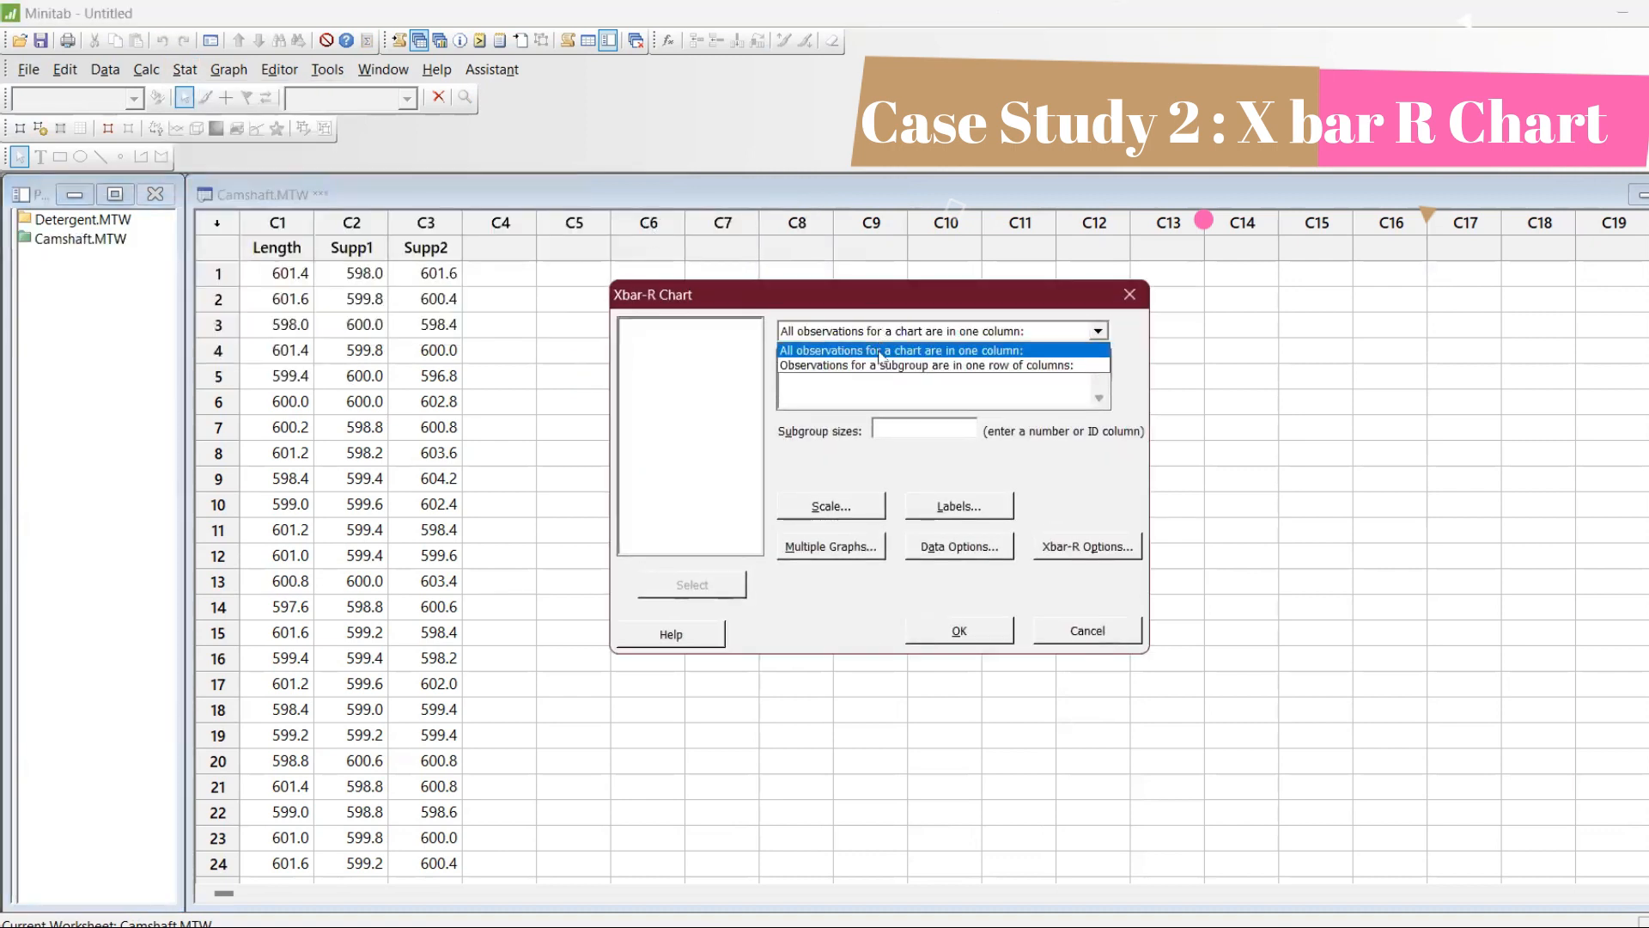
left_click(878, 365)
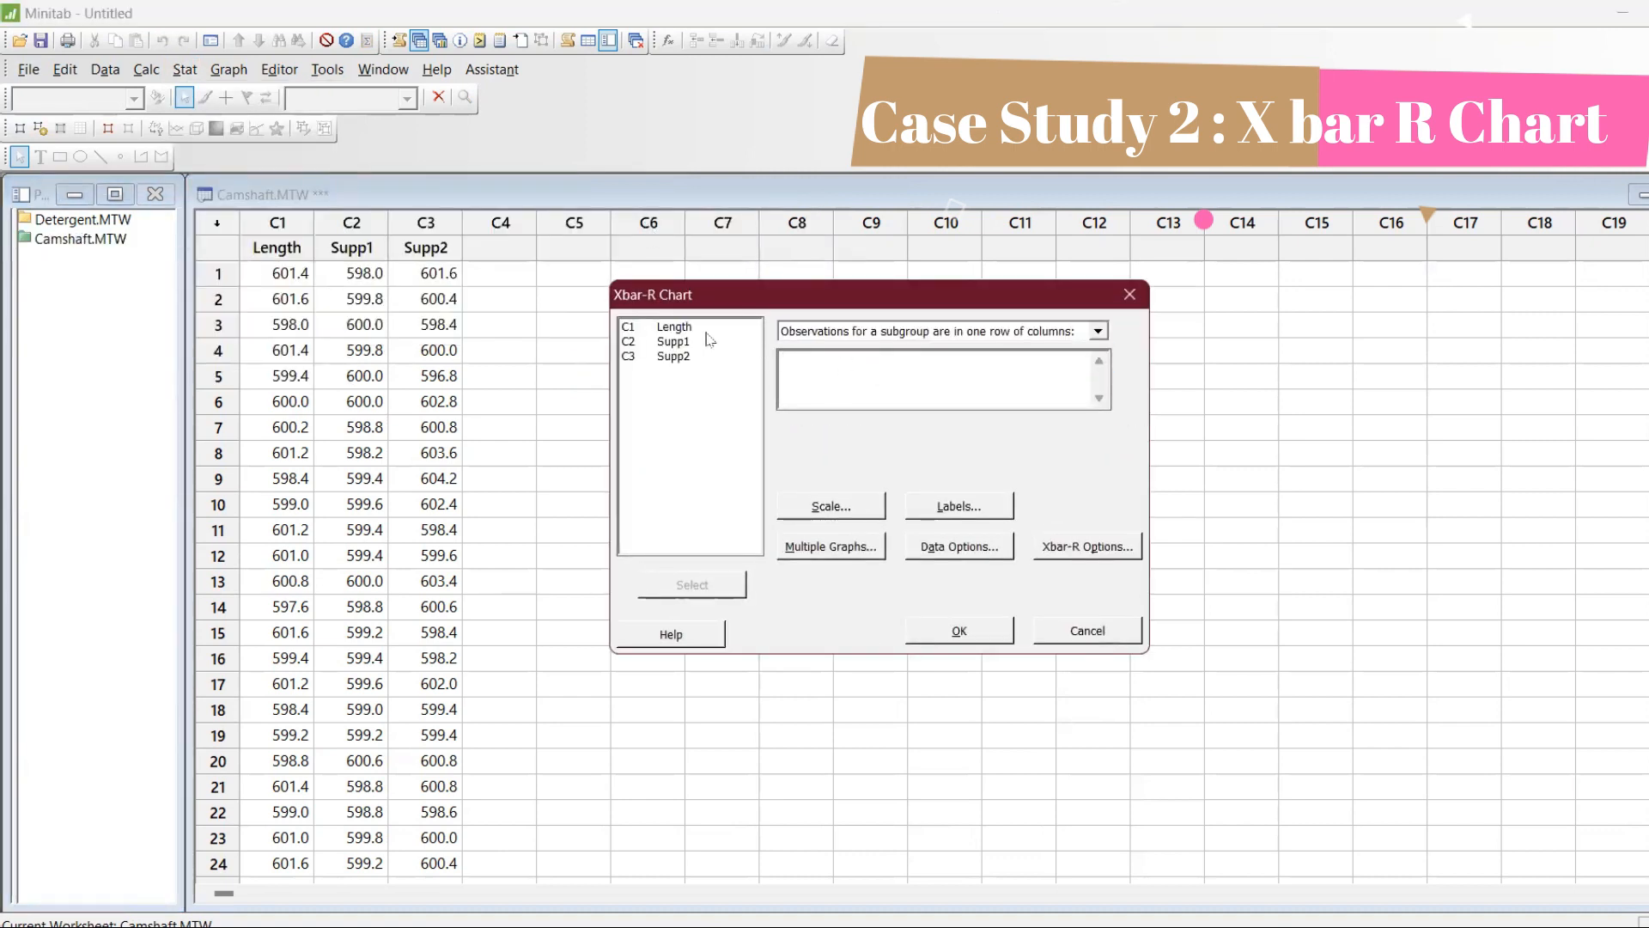
left_click(707, 333)
key("shift+Down")
key("shift+Down")
left_click(710, 581)
Step: Set the Xbar-R options to perform all tests for special causes and generate the chart
left_click(1073, 556)
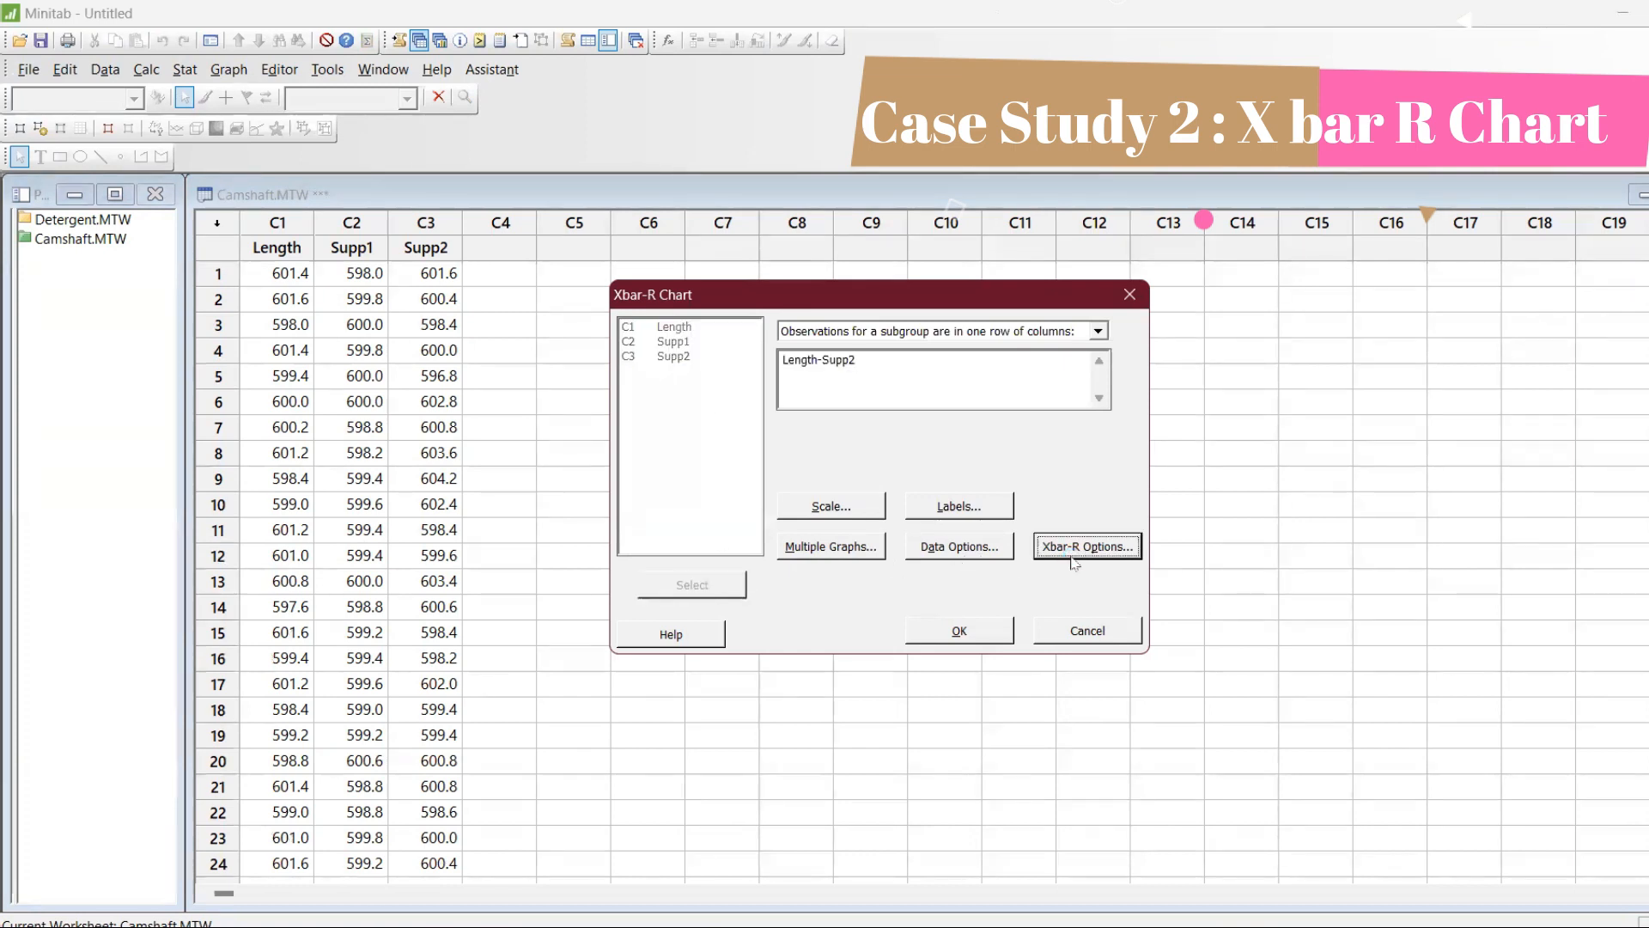
left_click(840, 305)
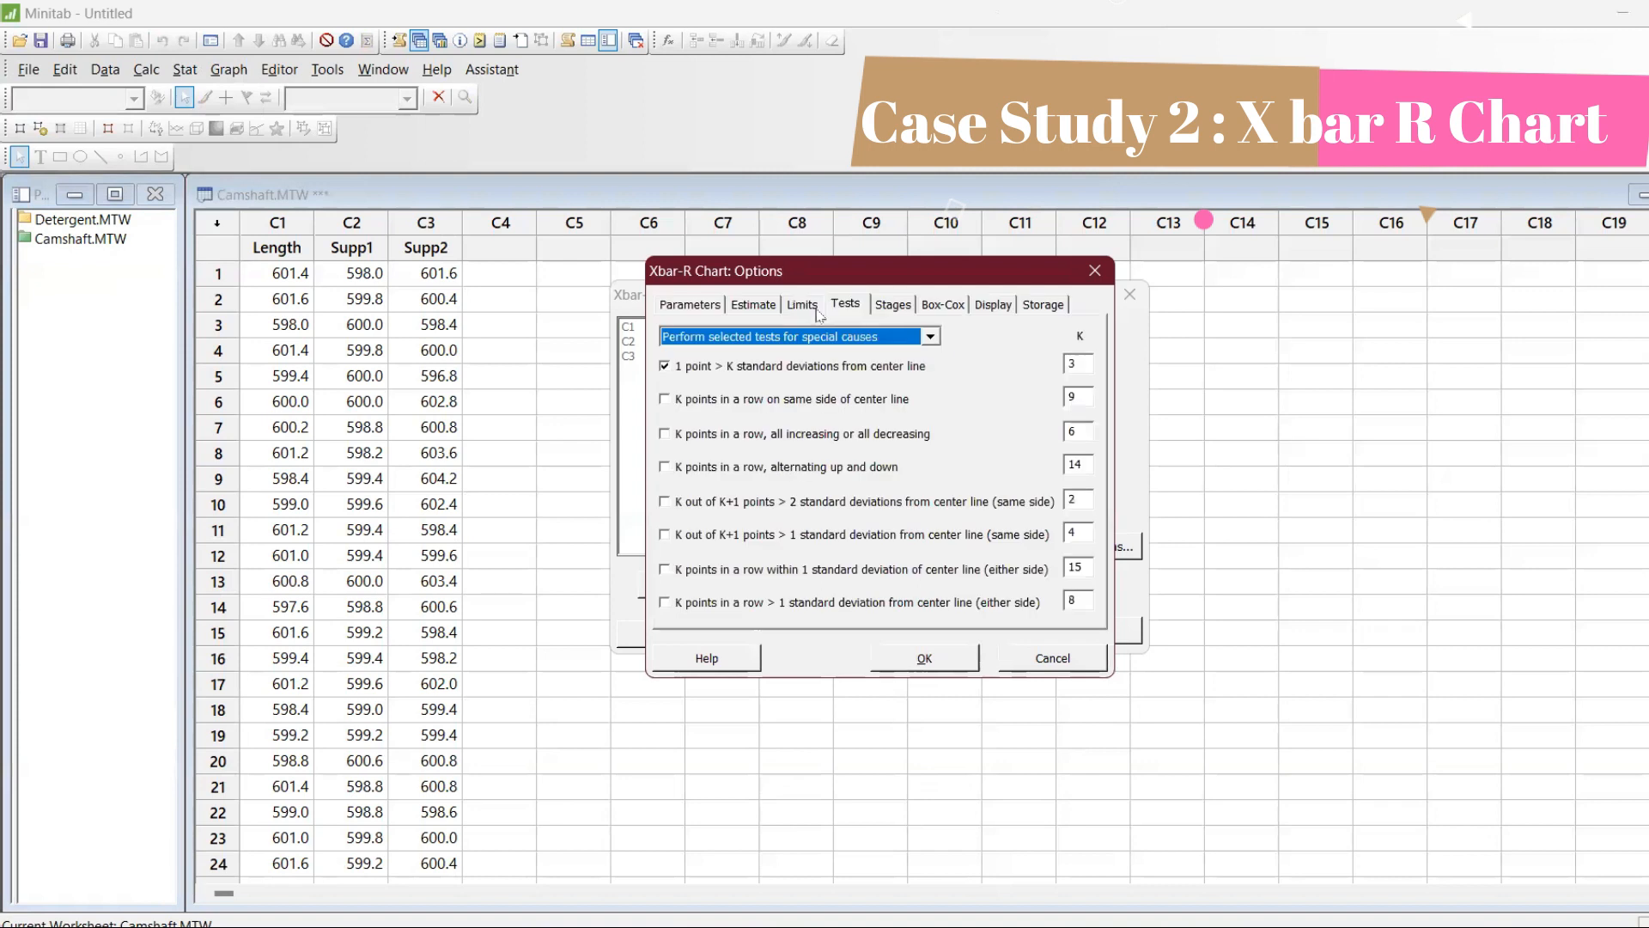
left_click(830, 340)
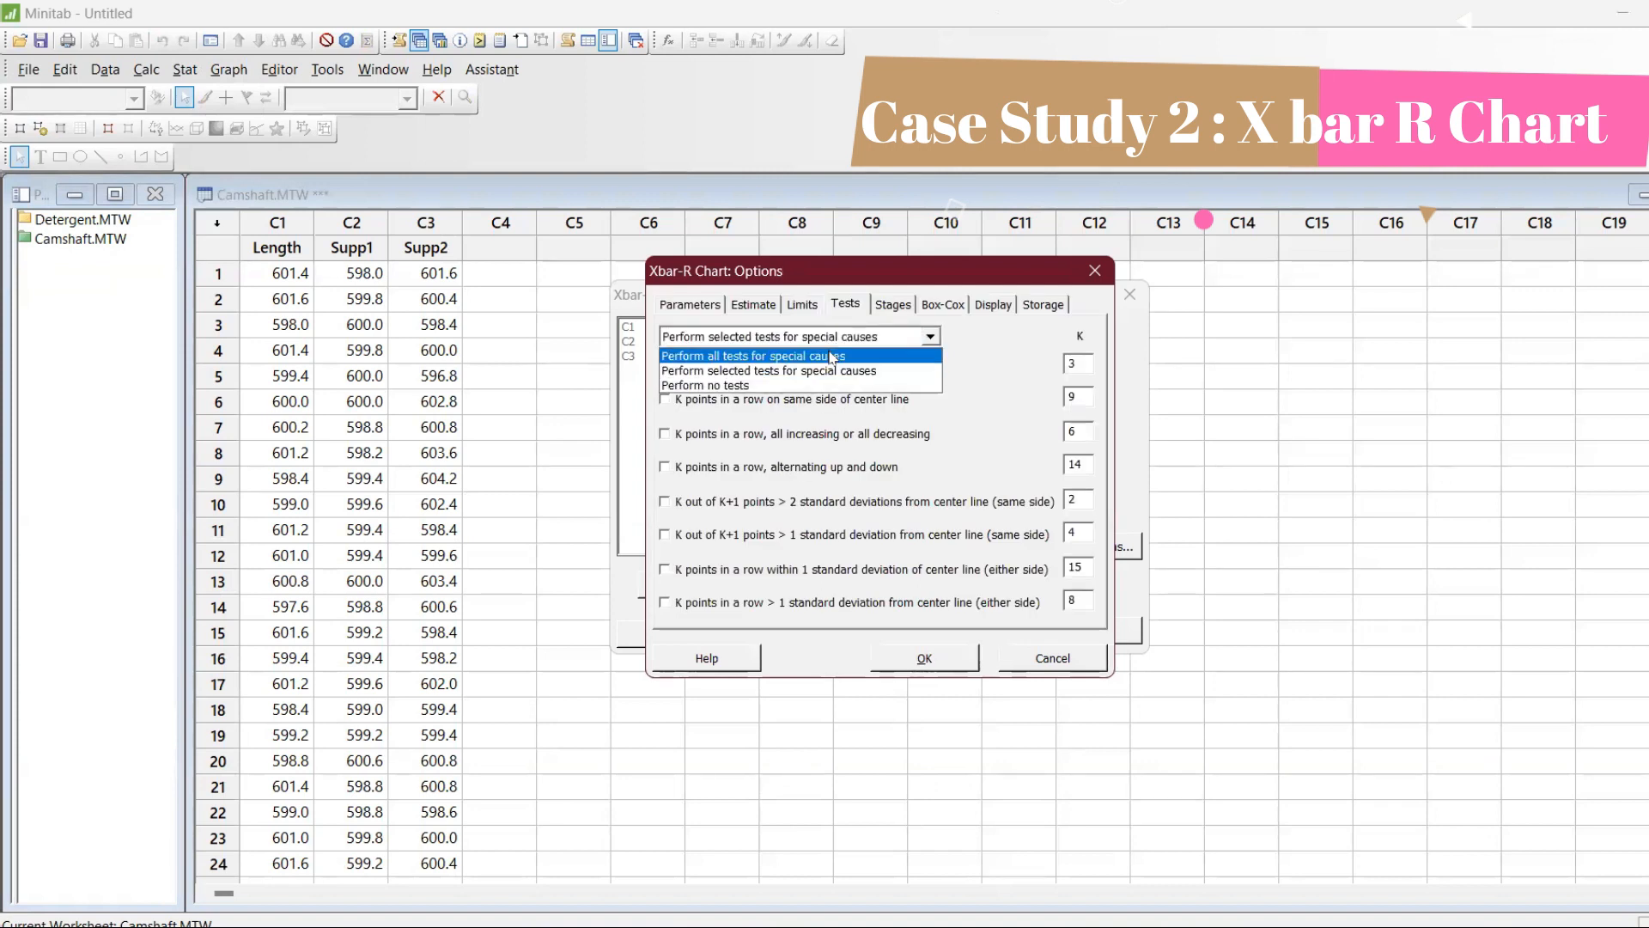
left_click(830, 355)
left_click(956, 663)
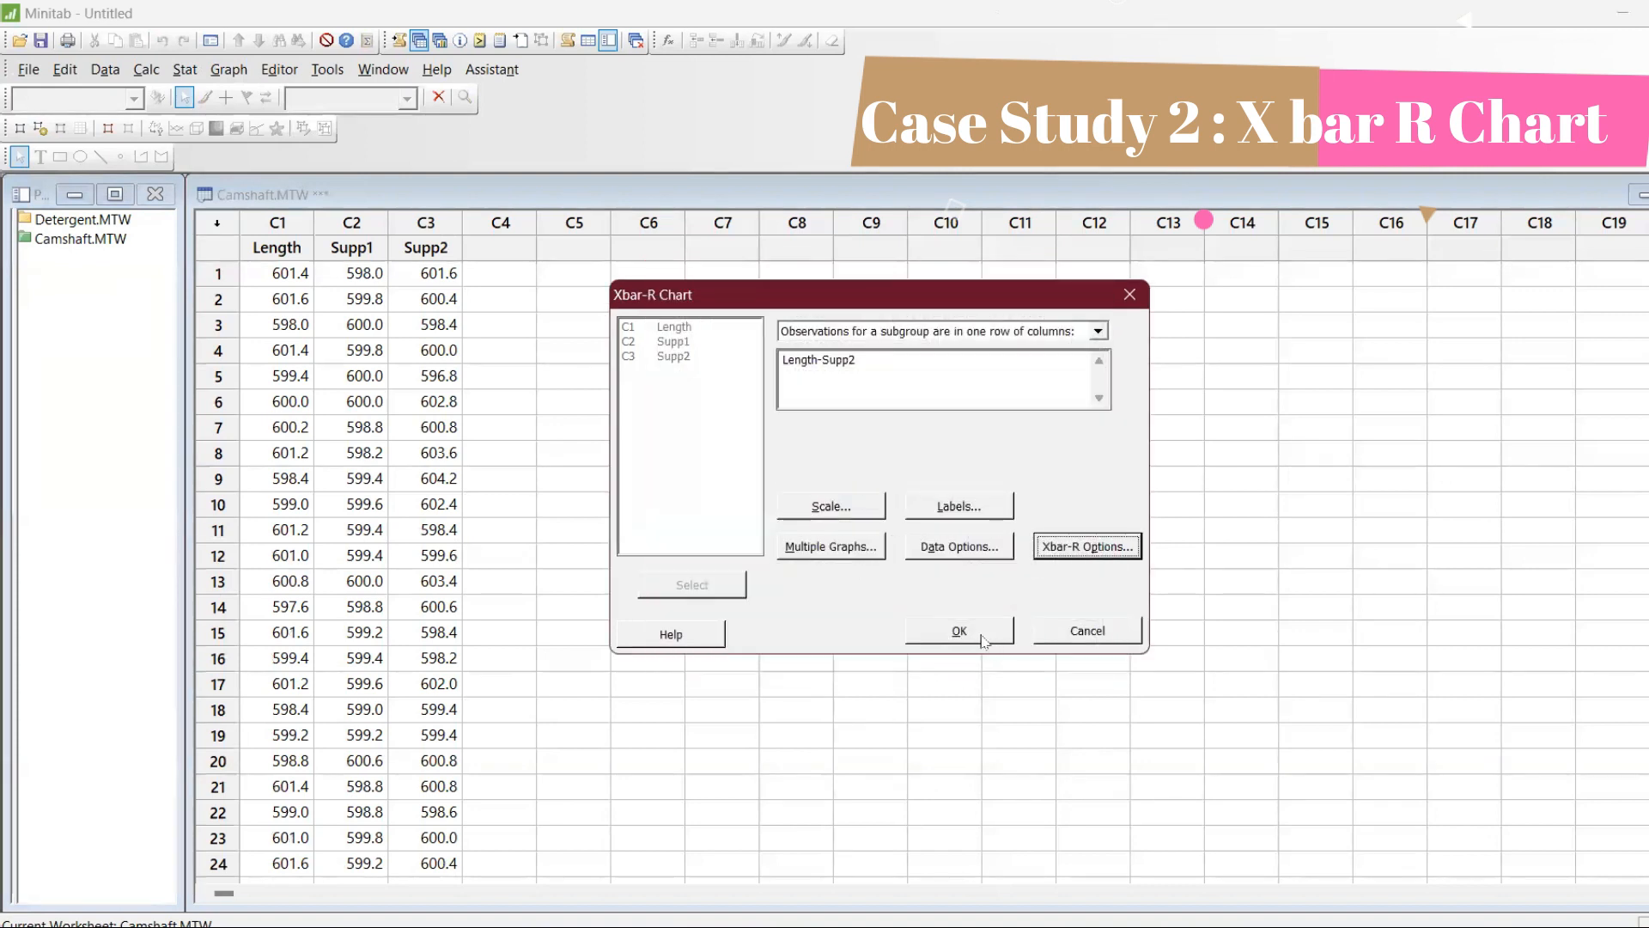
left_click(979, 633)
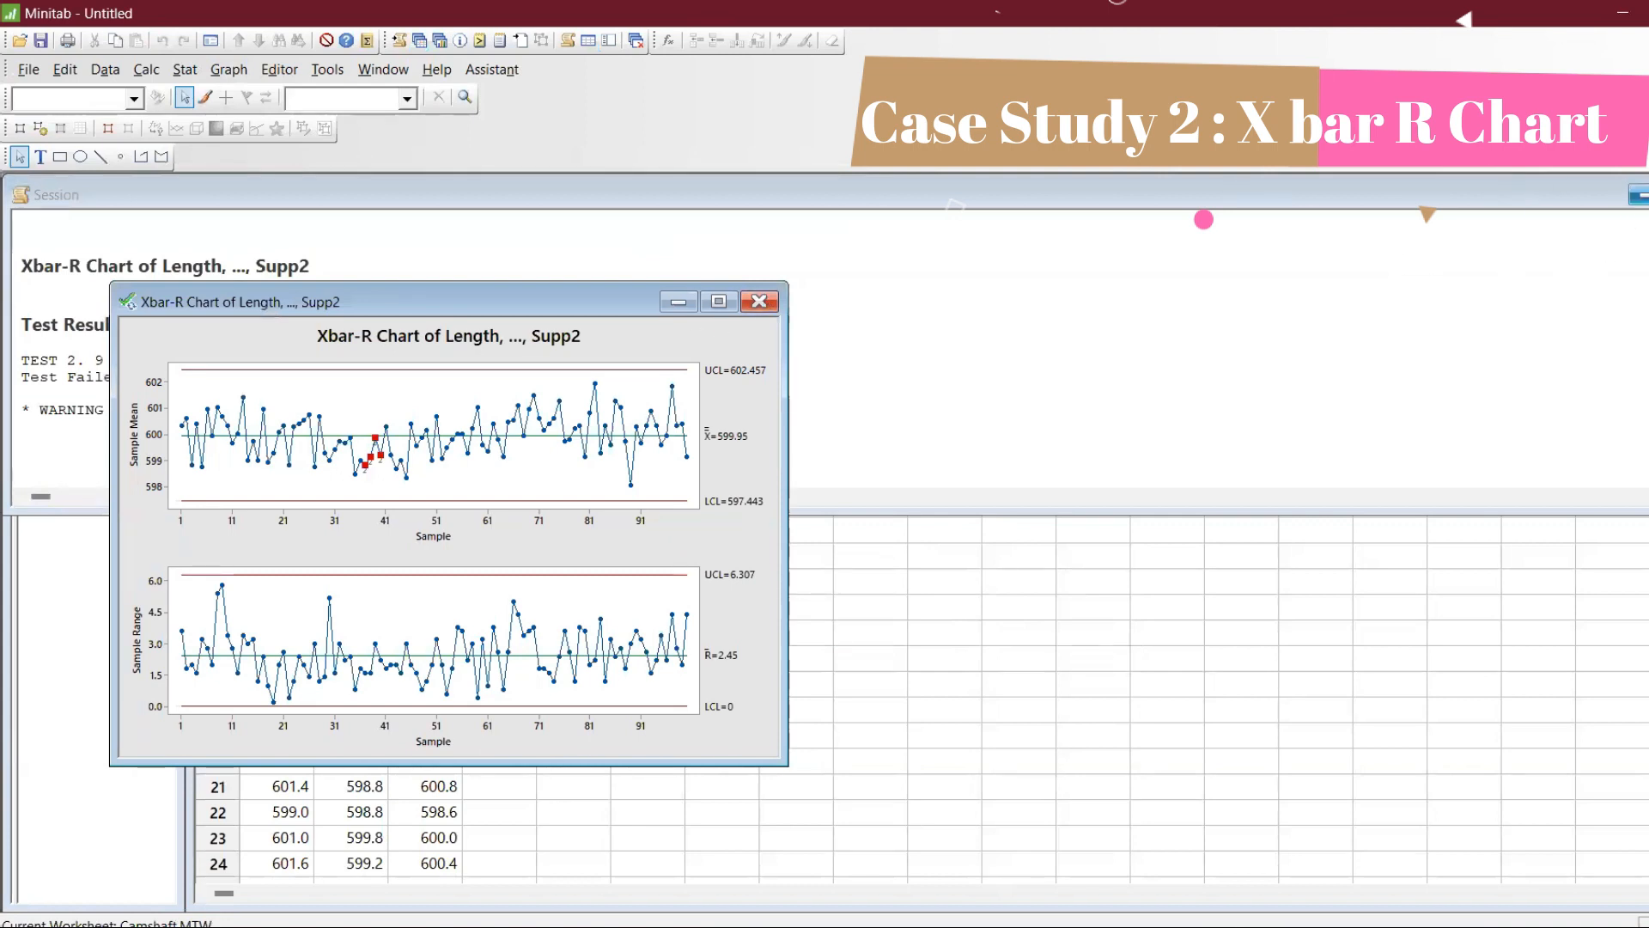
Step: Minimize the session output and maximize the Xbar-R chart to view its sample mean and range plots
left_click(1638, 195)
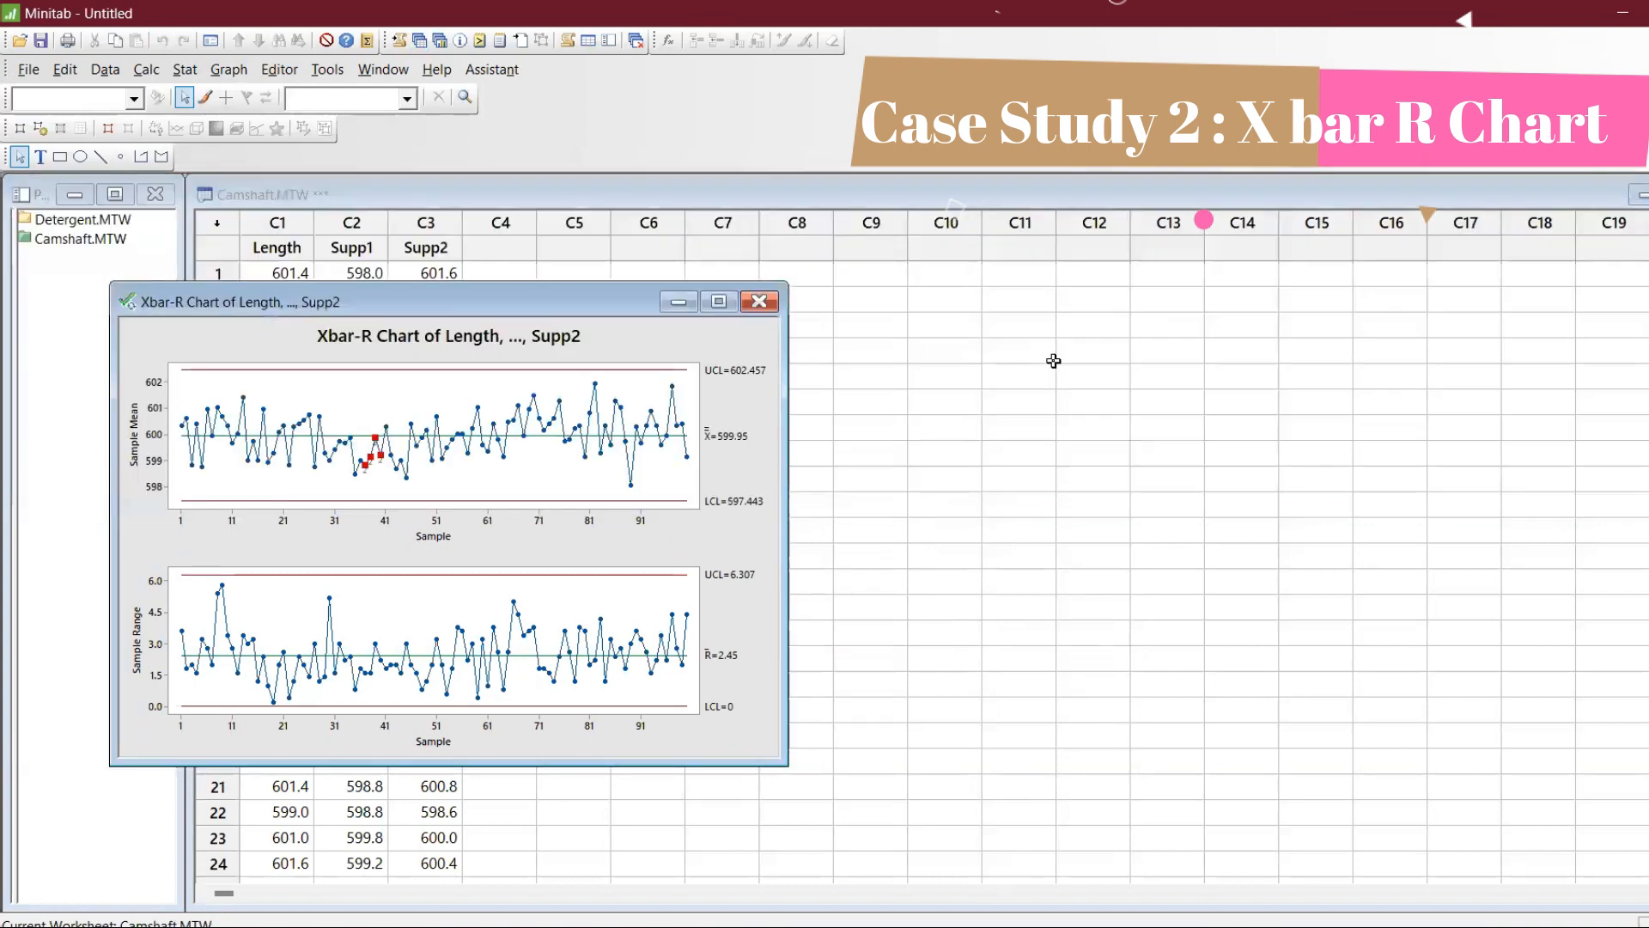
left_click(720, 301)
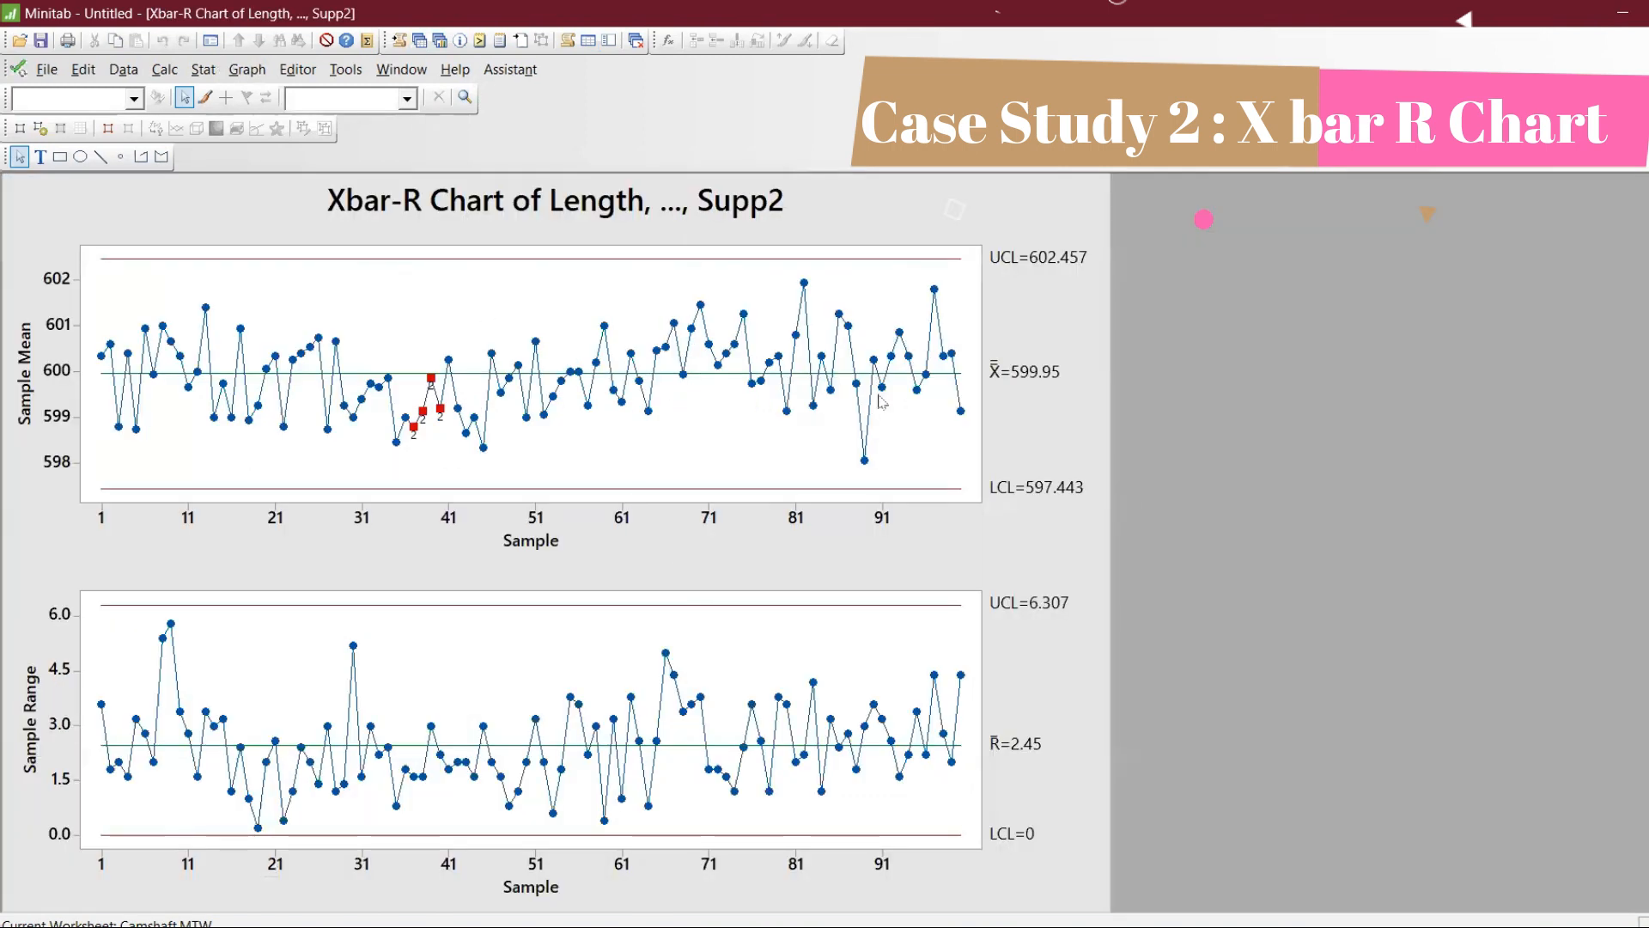
right_click(909, 429)
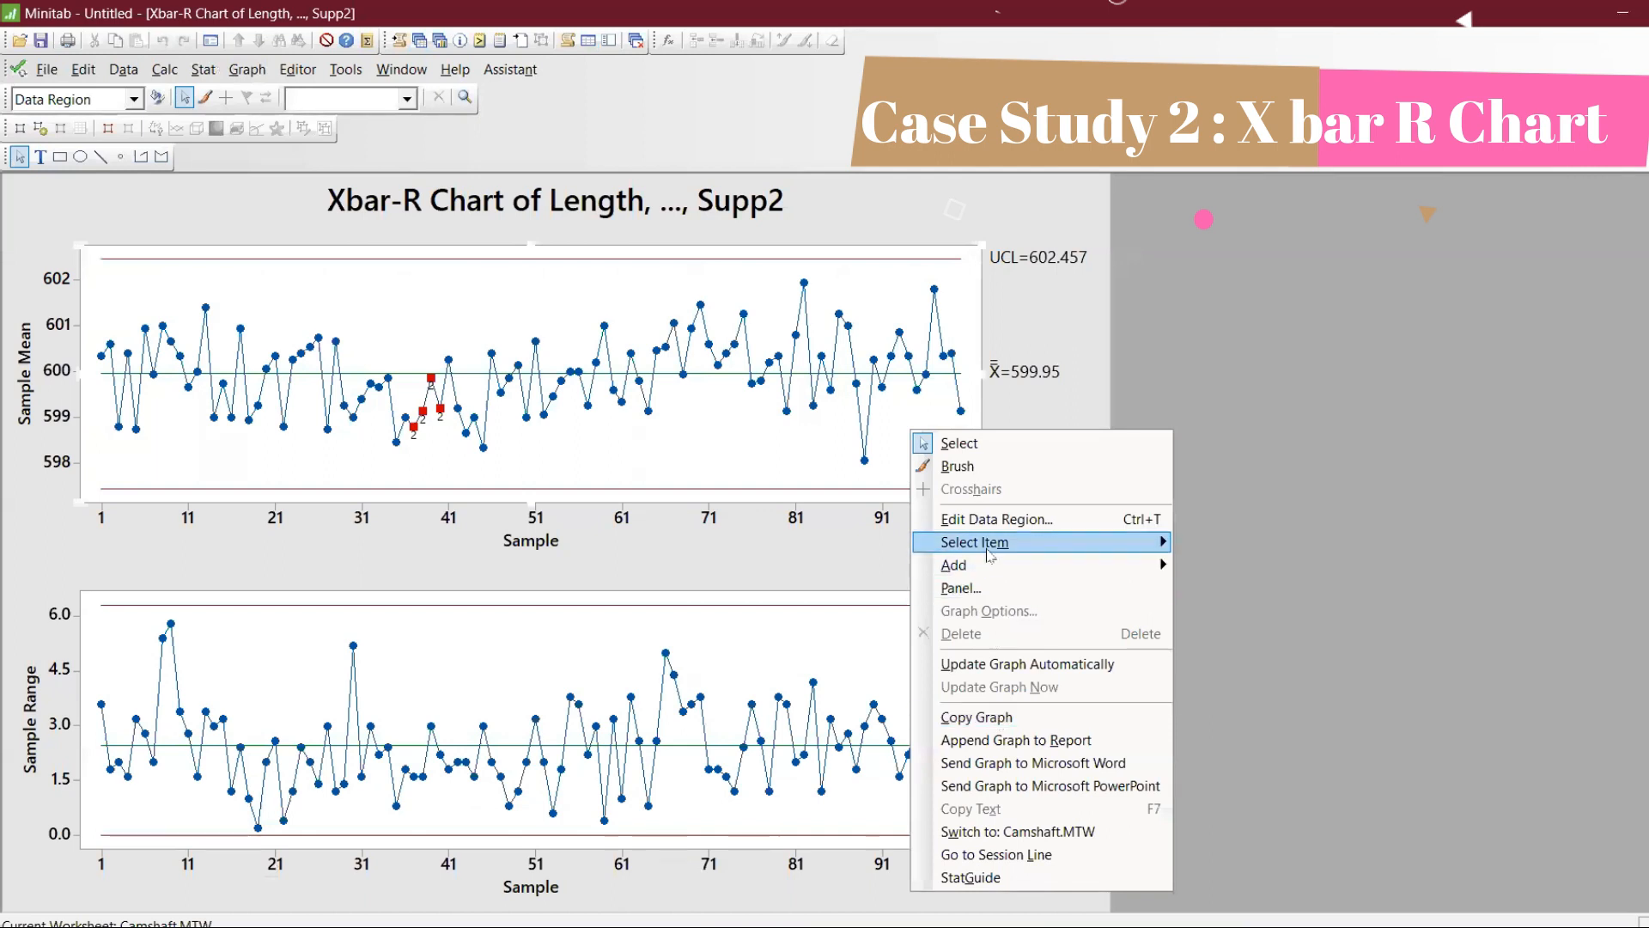
left_click(927, 433)
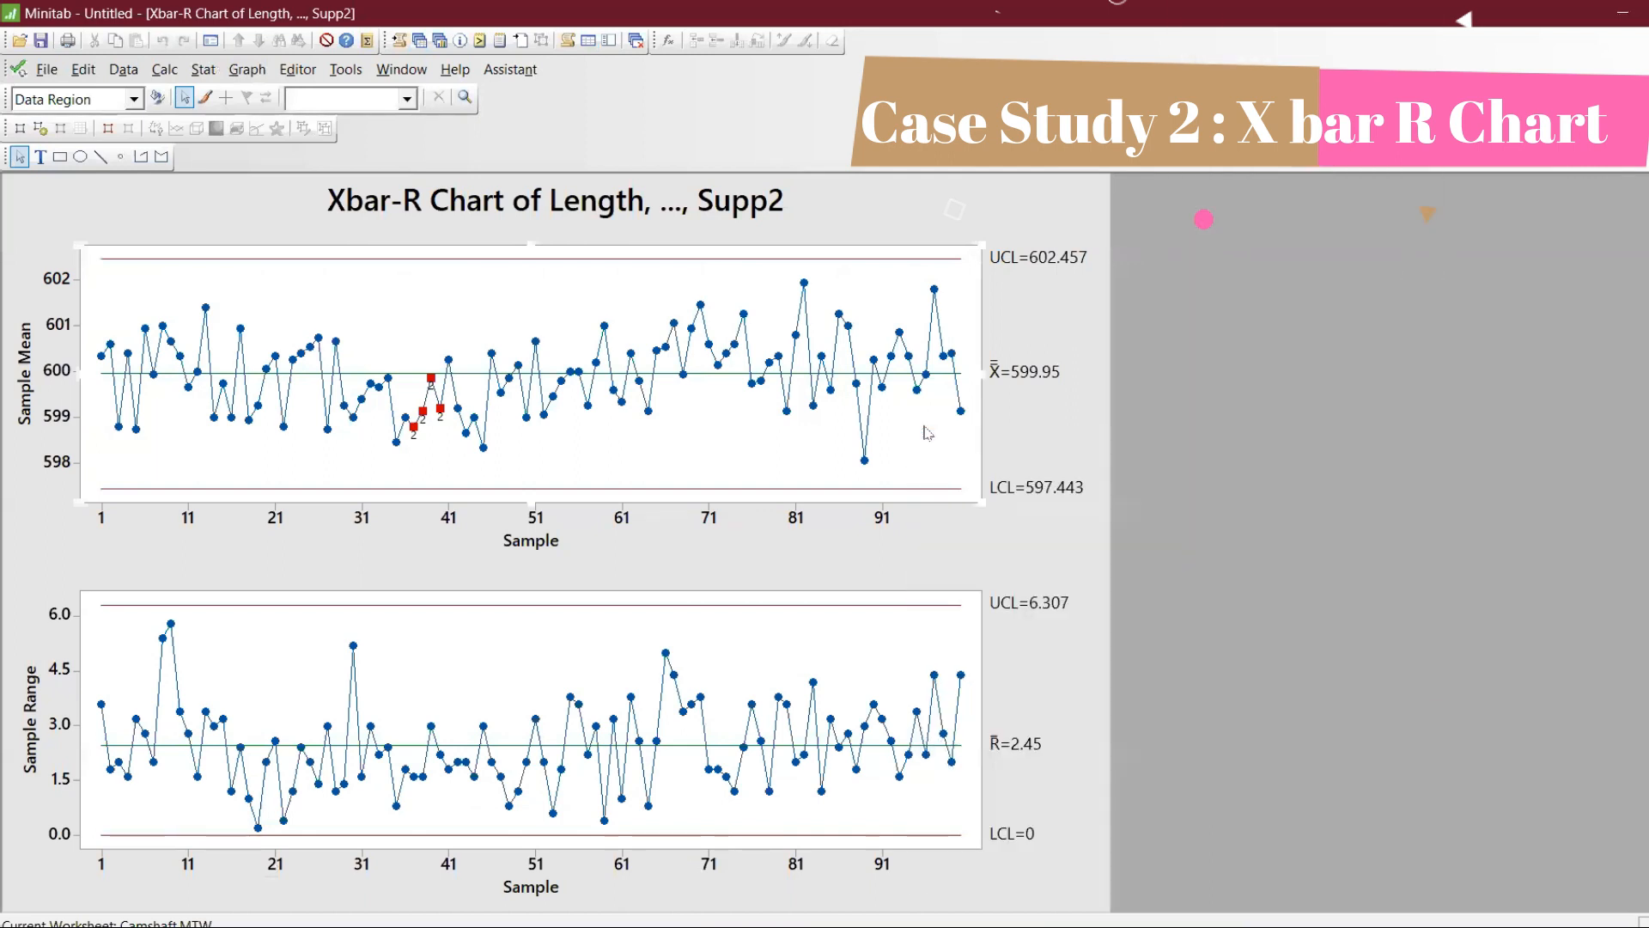
Step: Reopen the Xbar-R chart setup and review the special-cause test criteria in its options, leaving them as they are
key("ctrl+e")
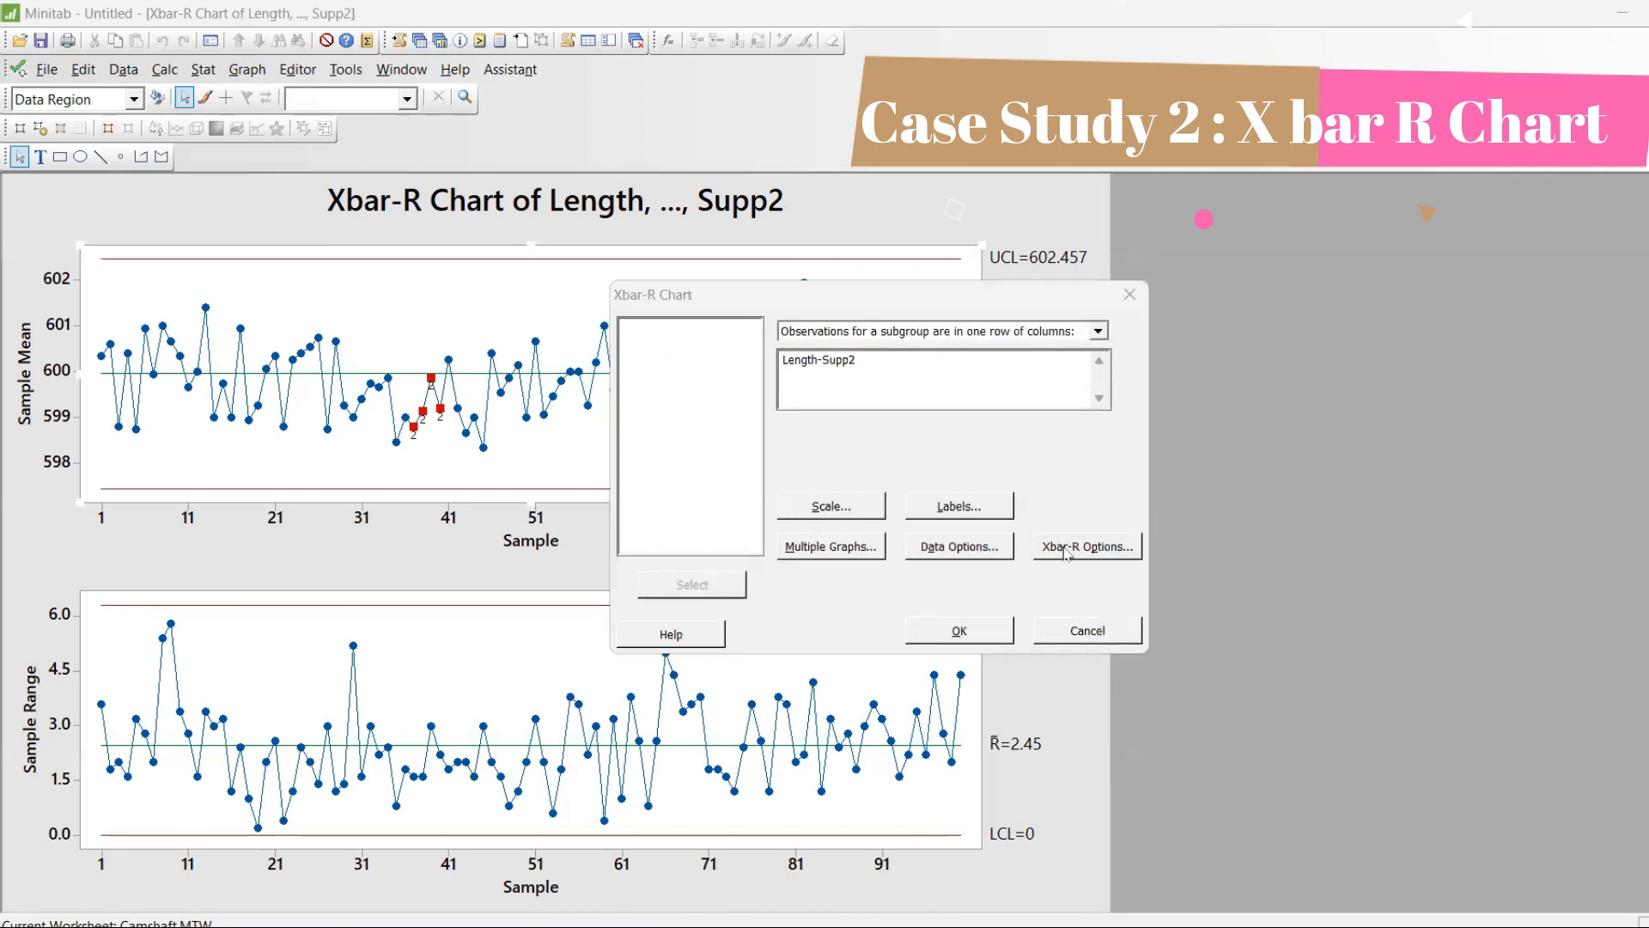
left_click(1066, 547)
left_click(845, 303)
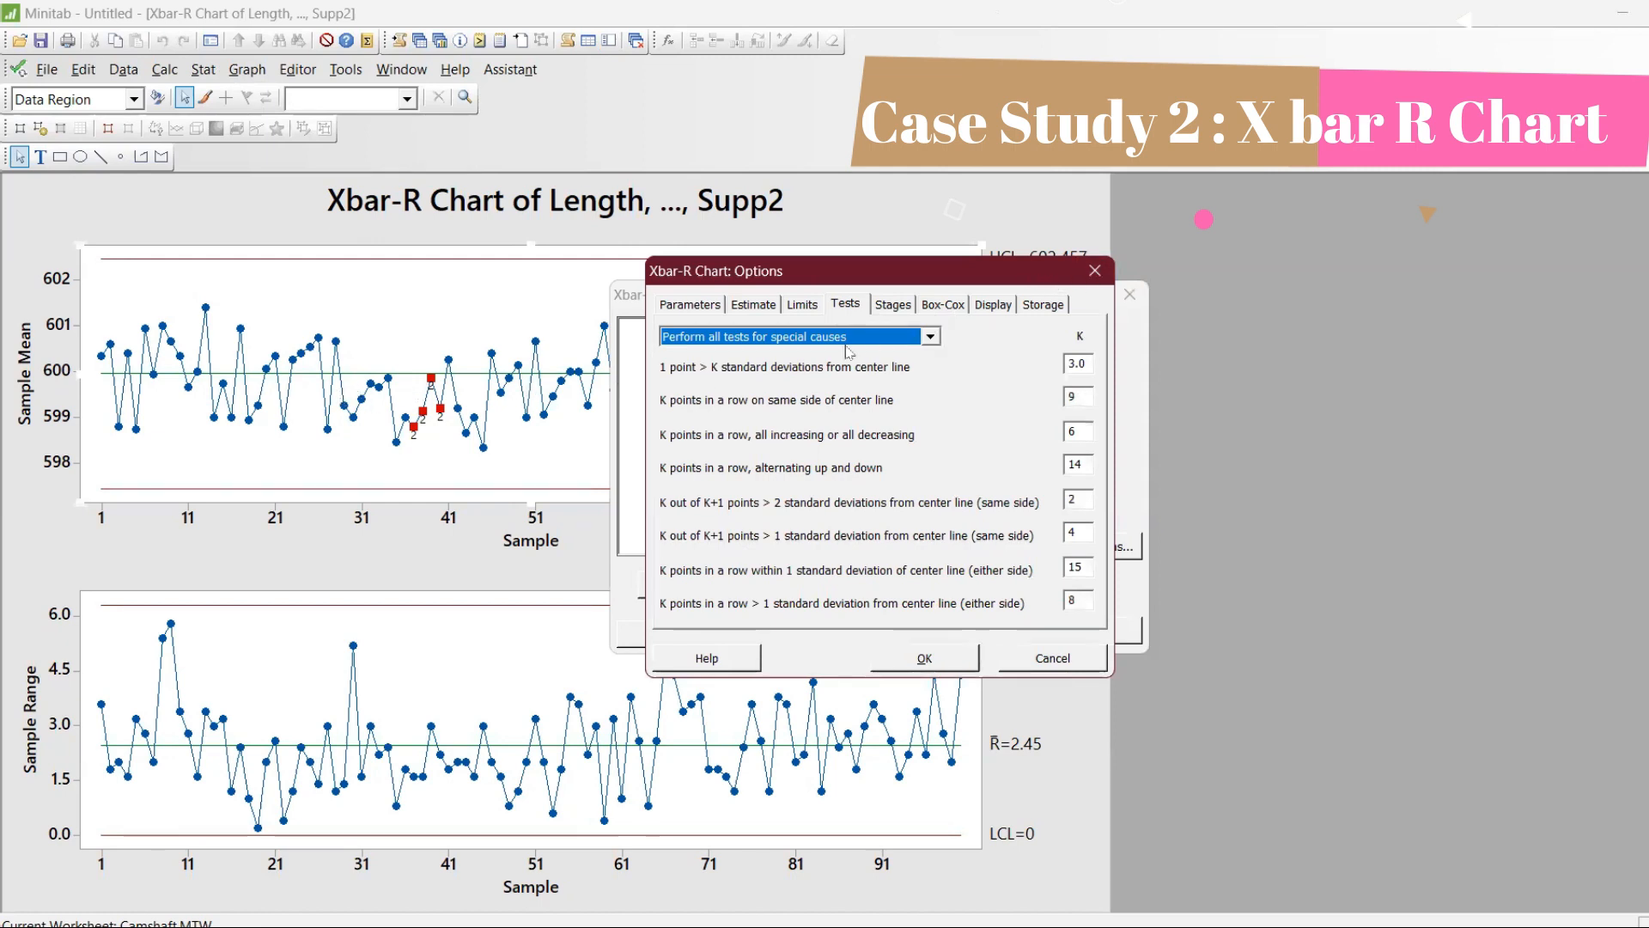
left_click(1095, 273)
left_click(1130, 295)
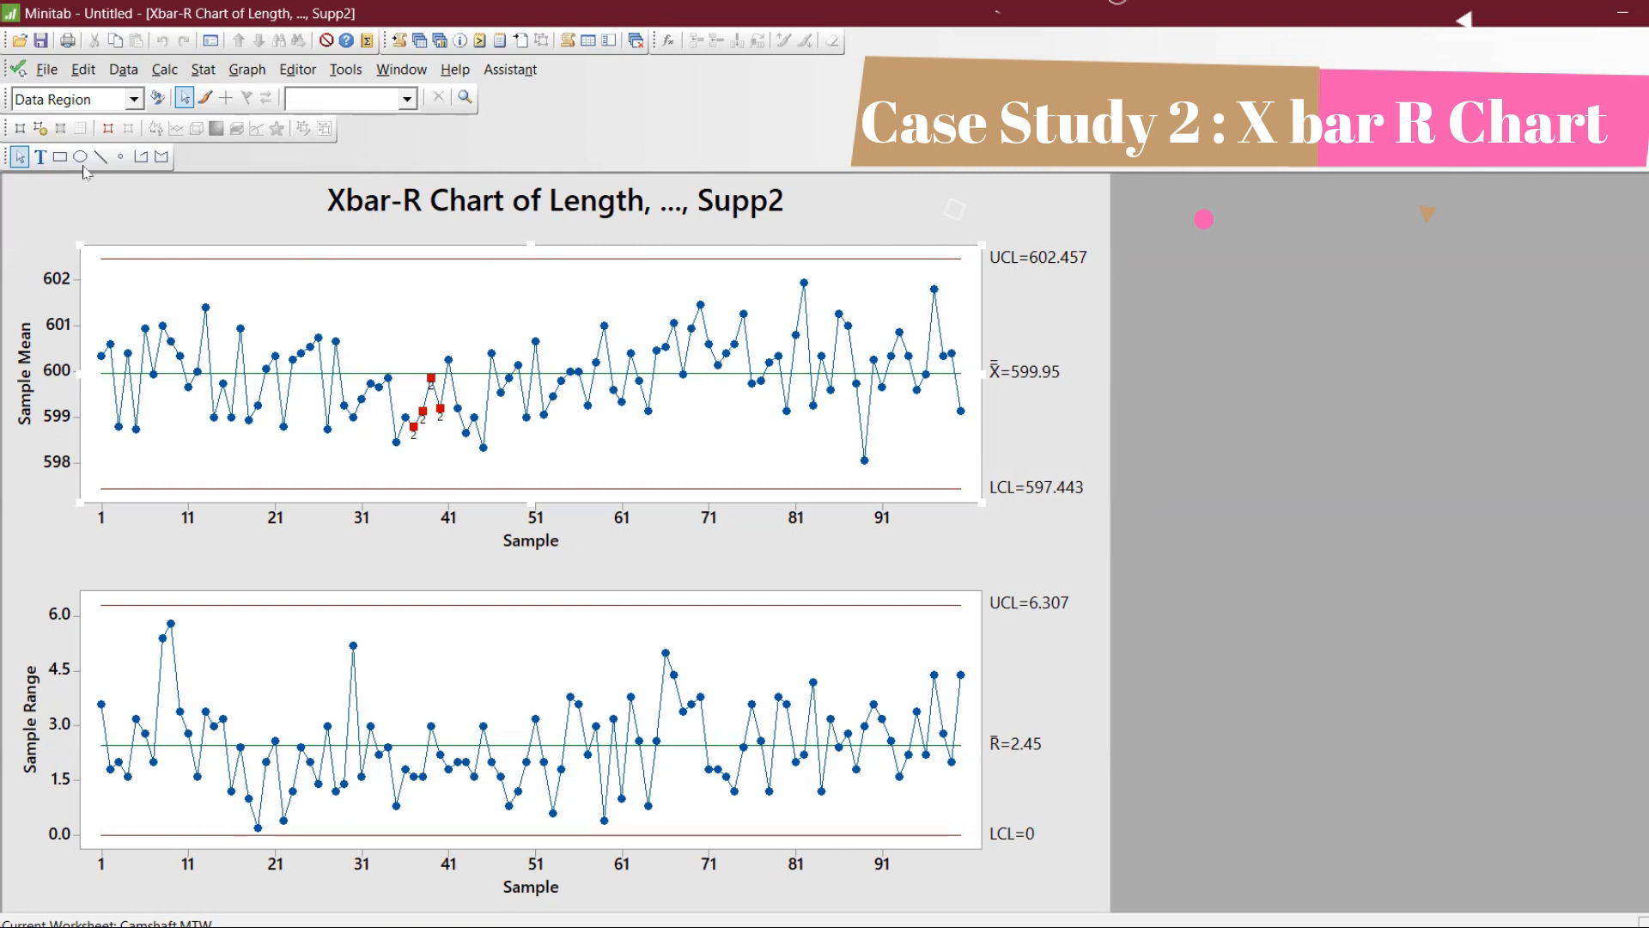
Step: Open the Canning.MTW worksheet from the Minitab Sample Data folder
left_click(47, 71)
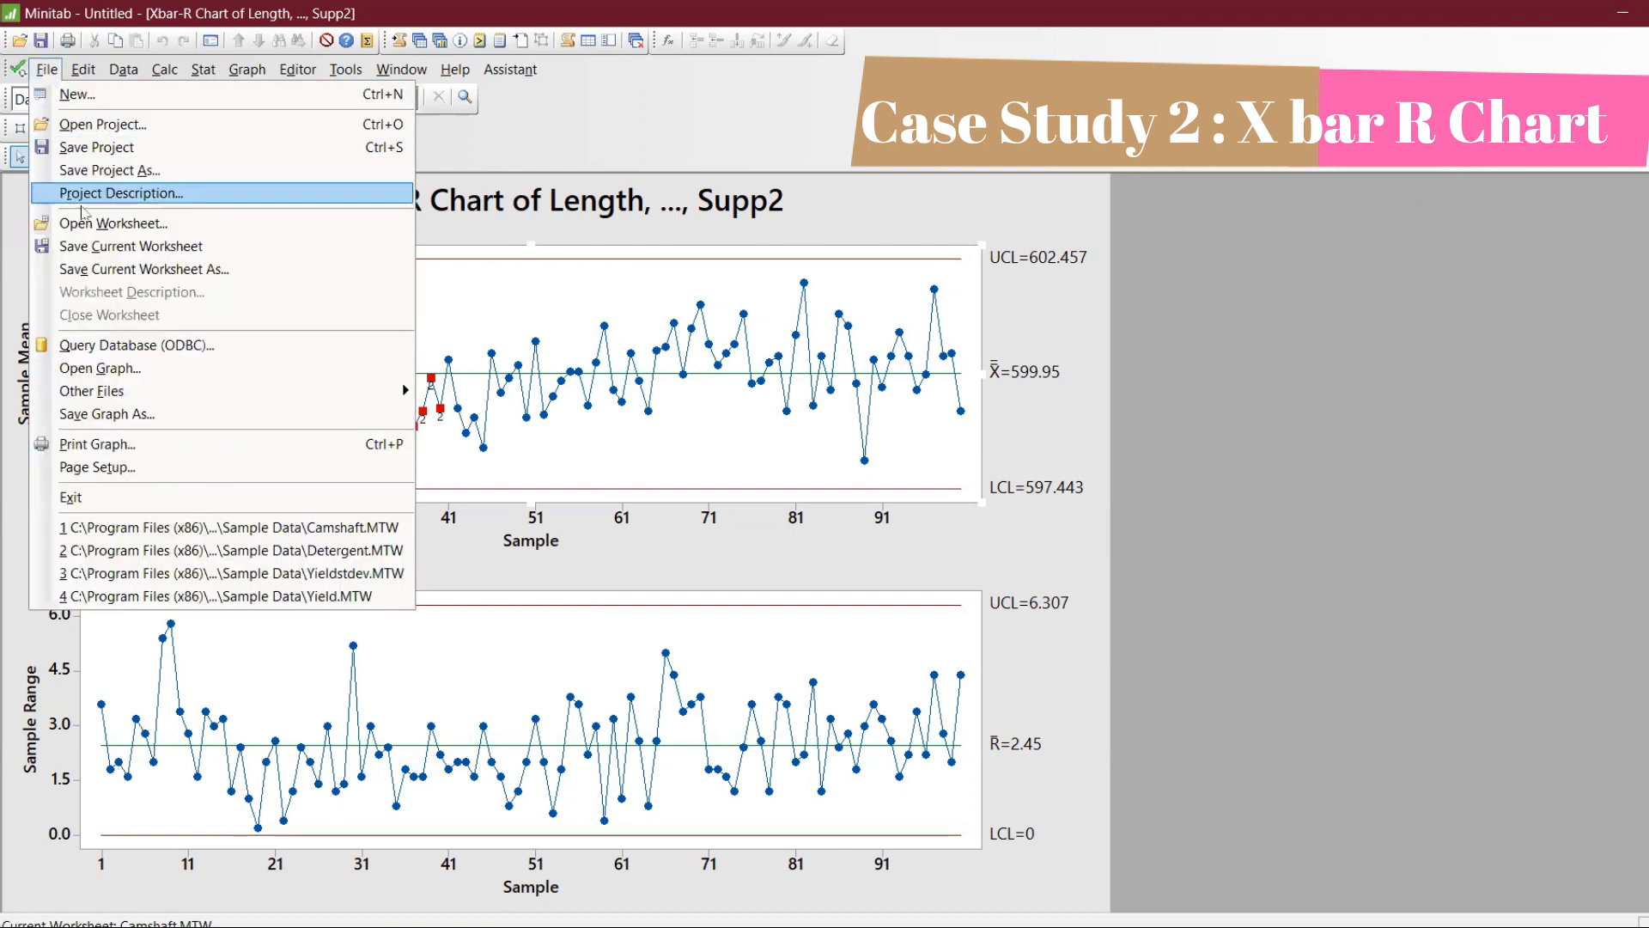
left_click(88, 226)
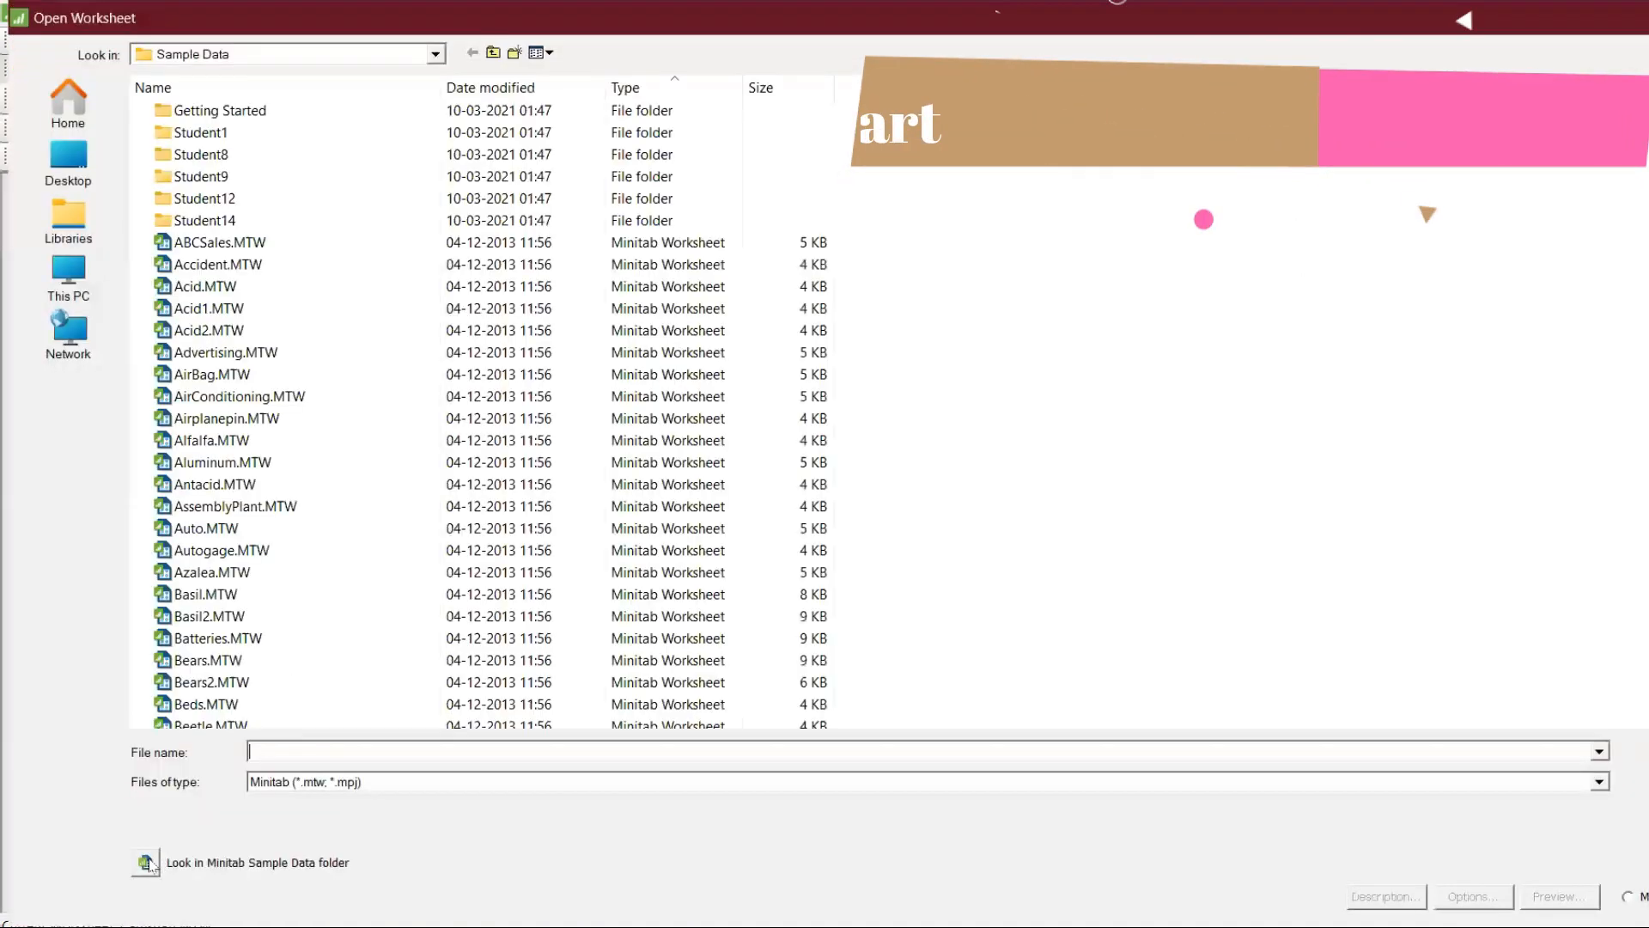
left_click(145, 862)
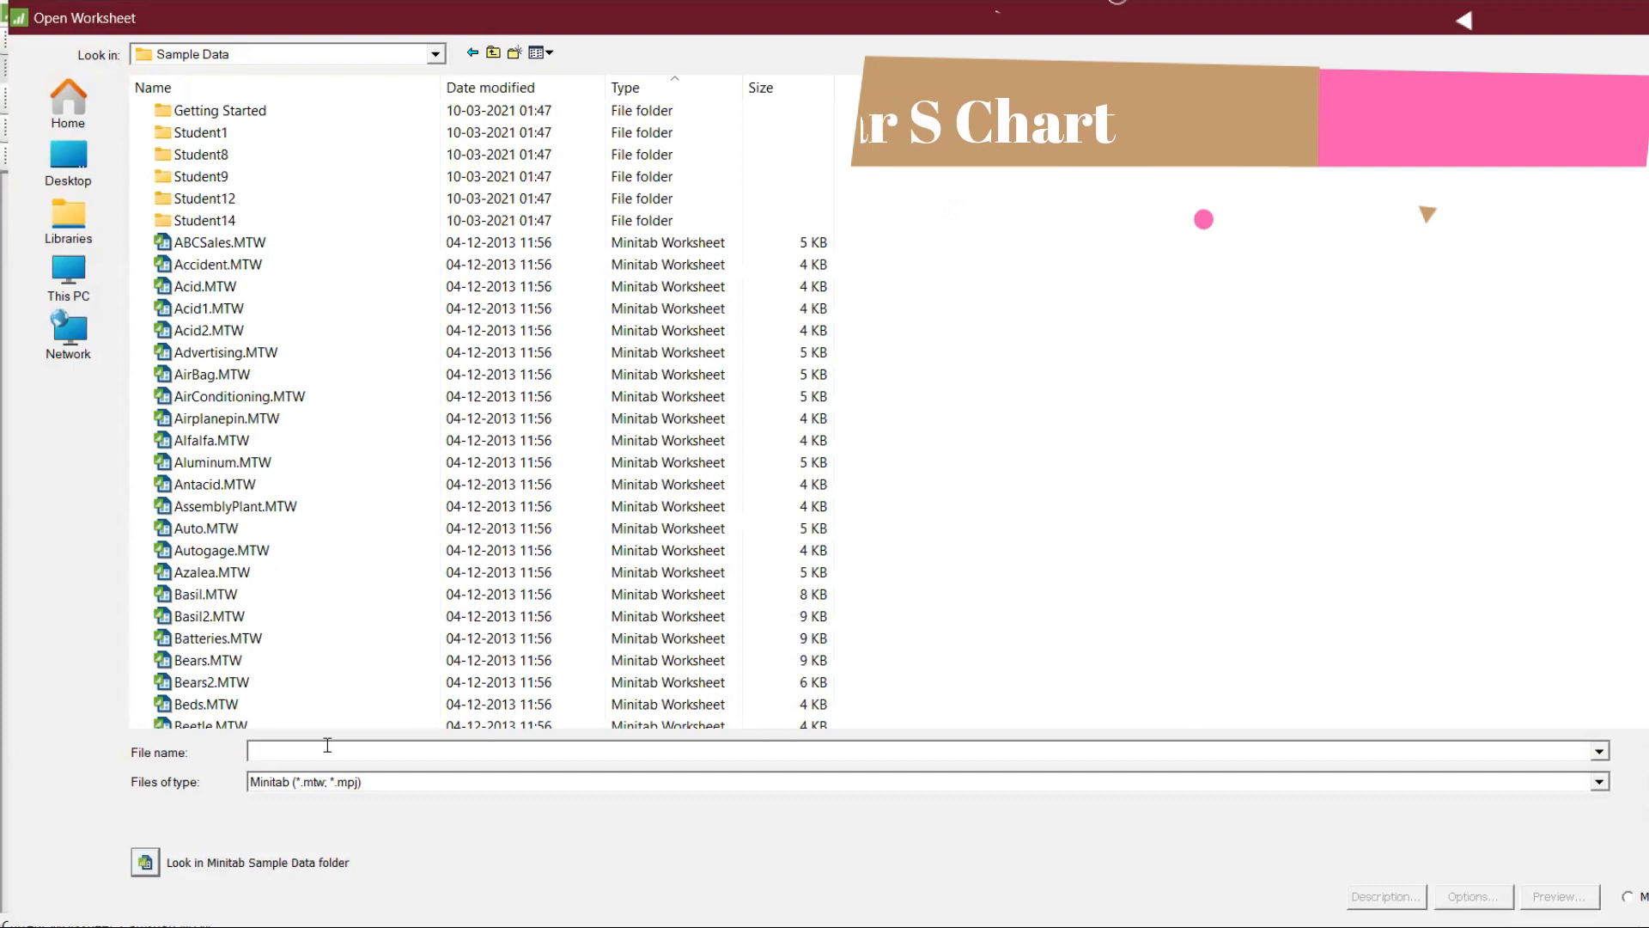
type("ca")
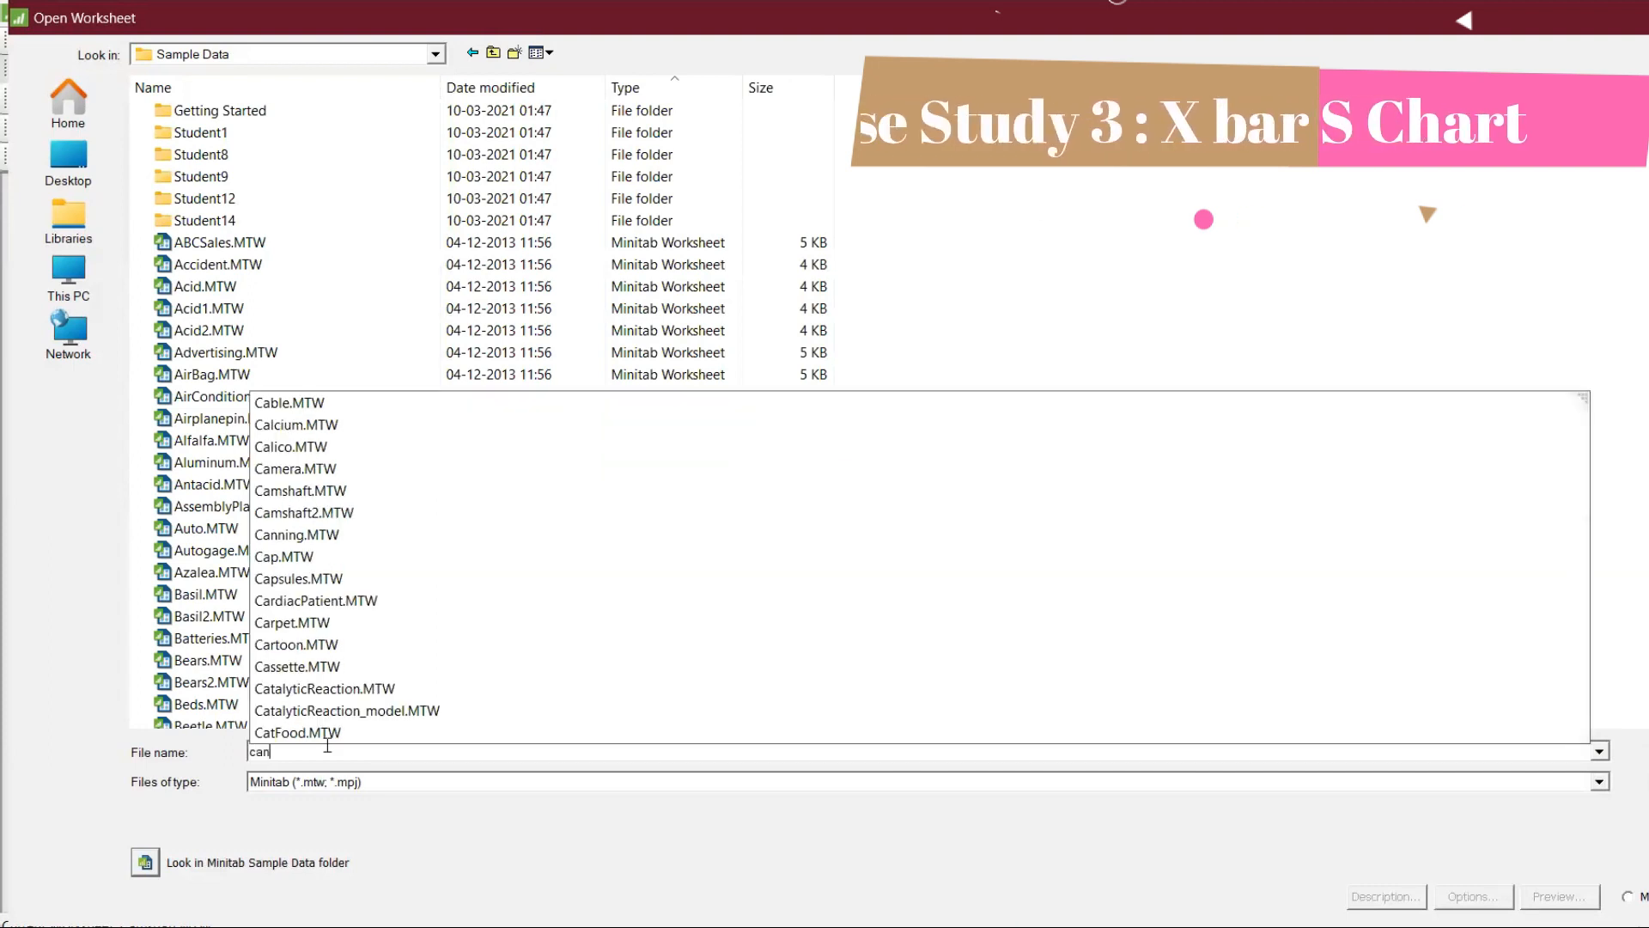
type("n")
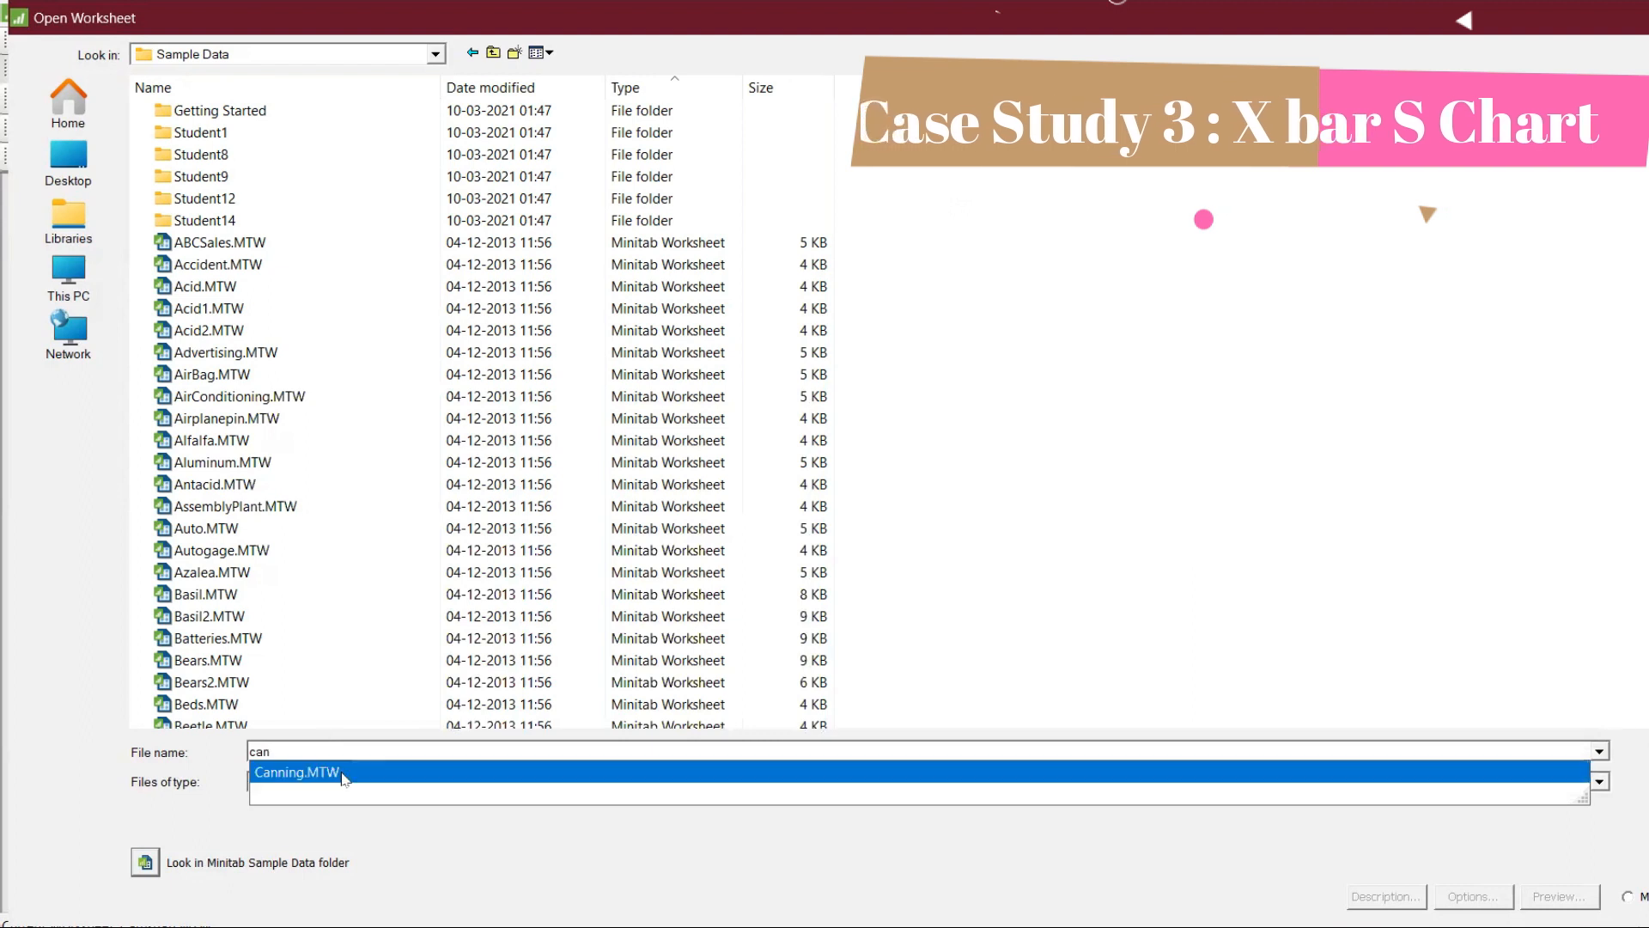
left_click(341, 777)
left_click(343, 780)
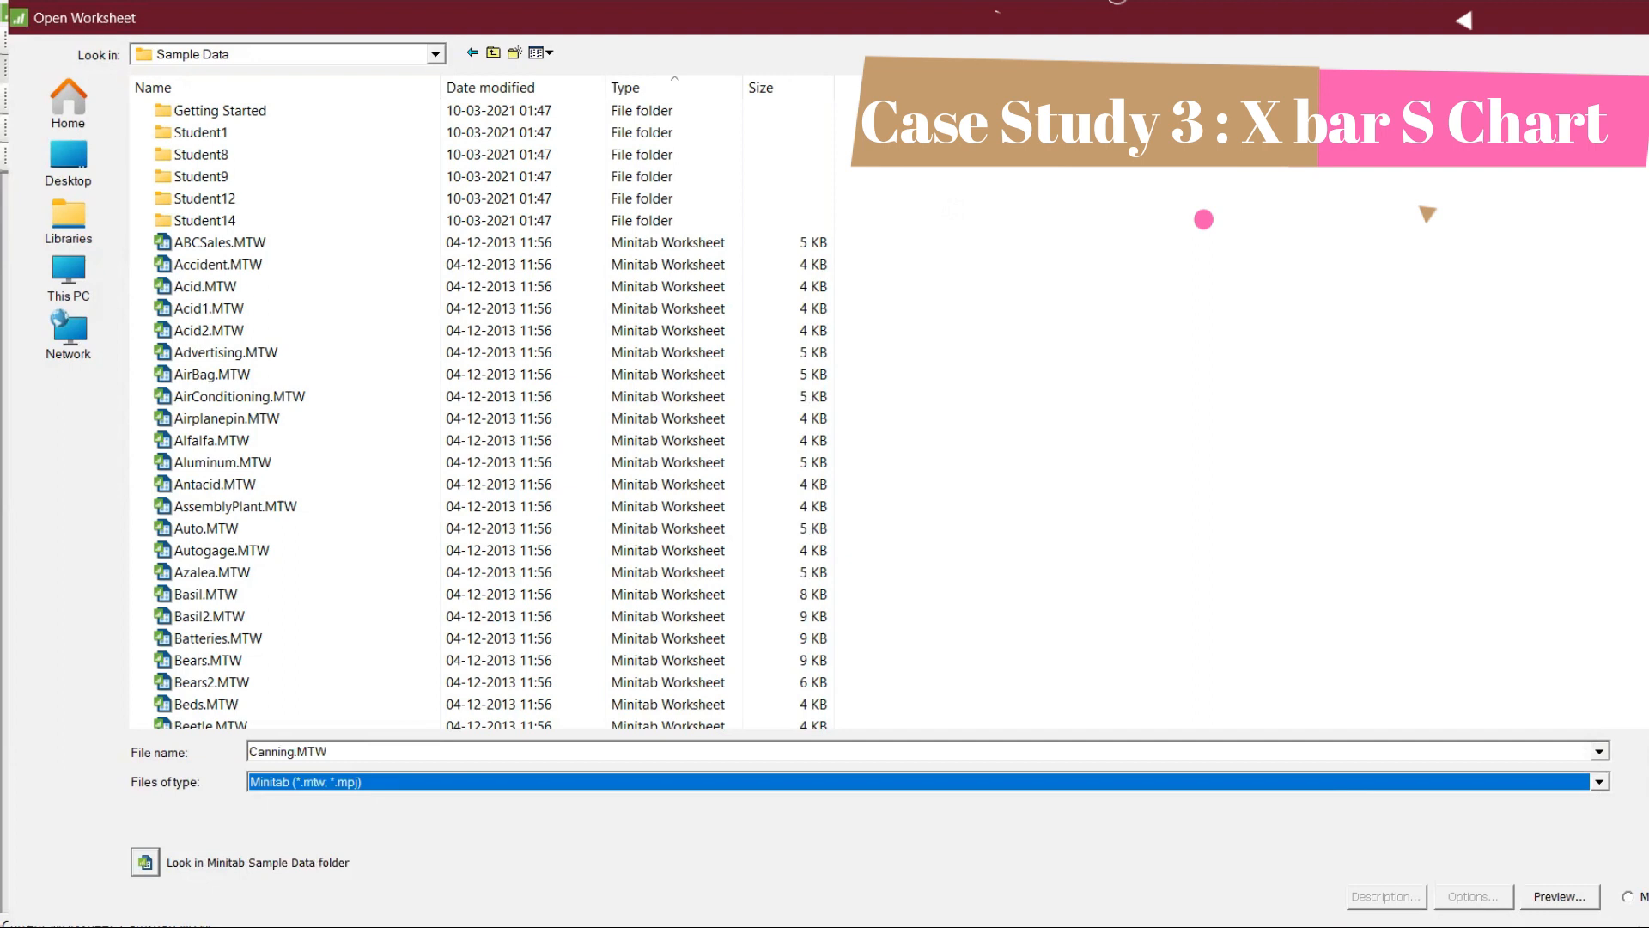
key("shift+Tab")
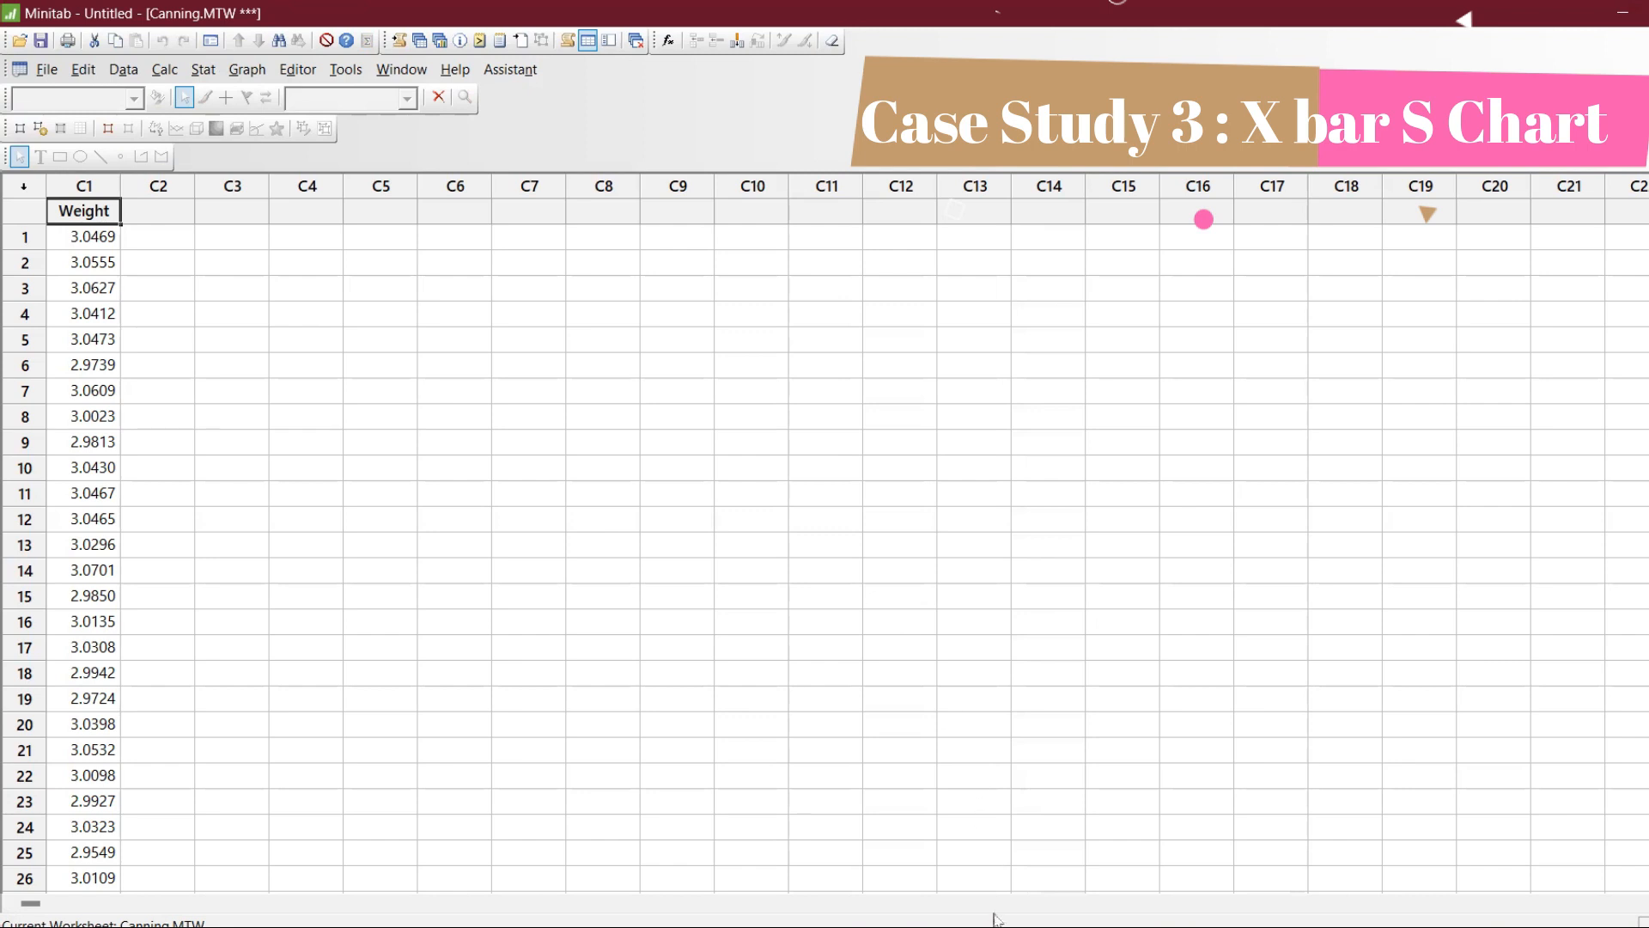
Step: Switch to Excel and read the canning company case study for the X bar S chart
key("alt+Tab")
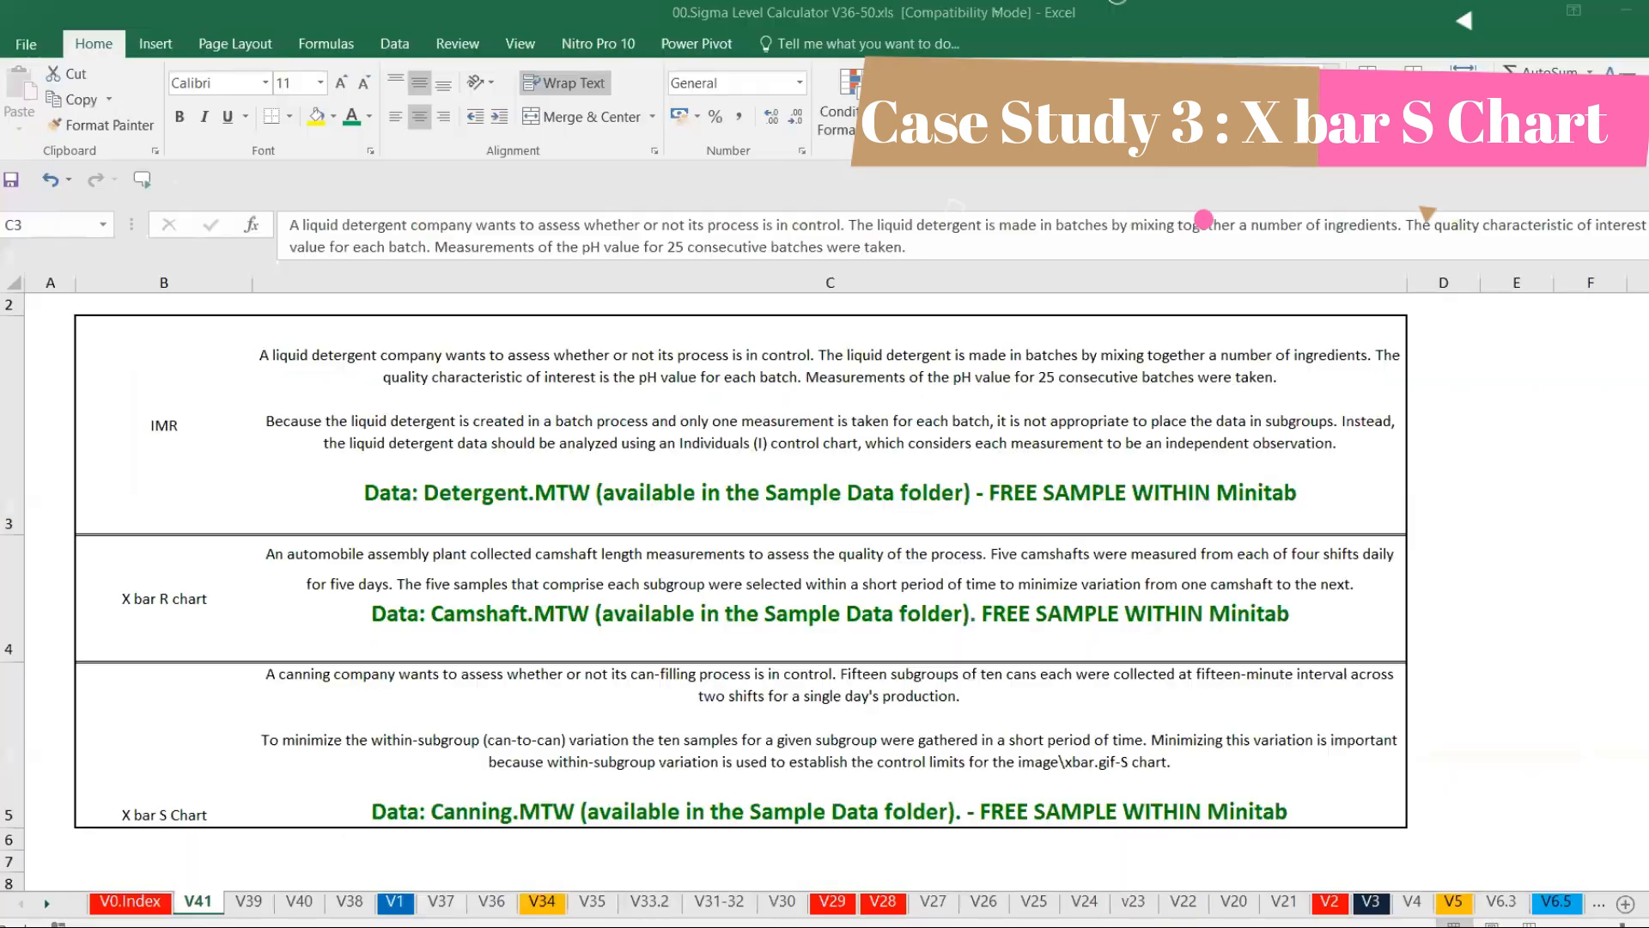
left_click(722, 649)
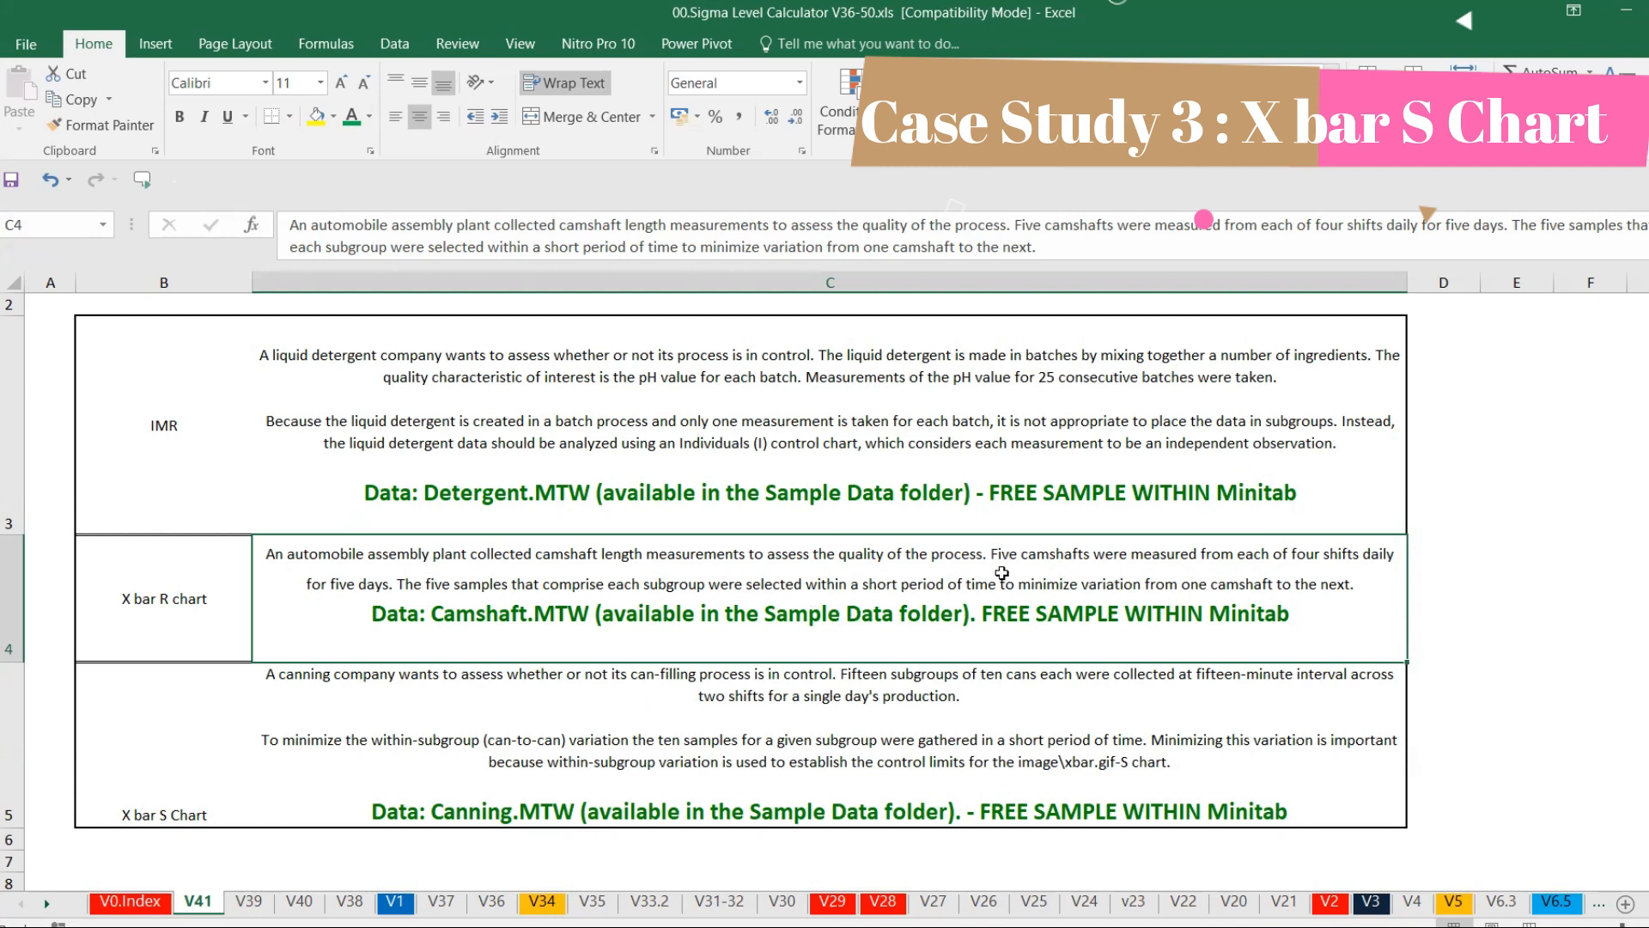
left_click(866, 741)
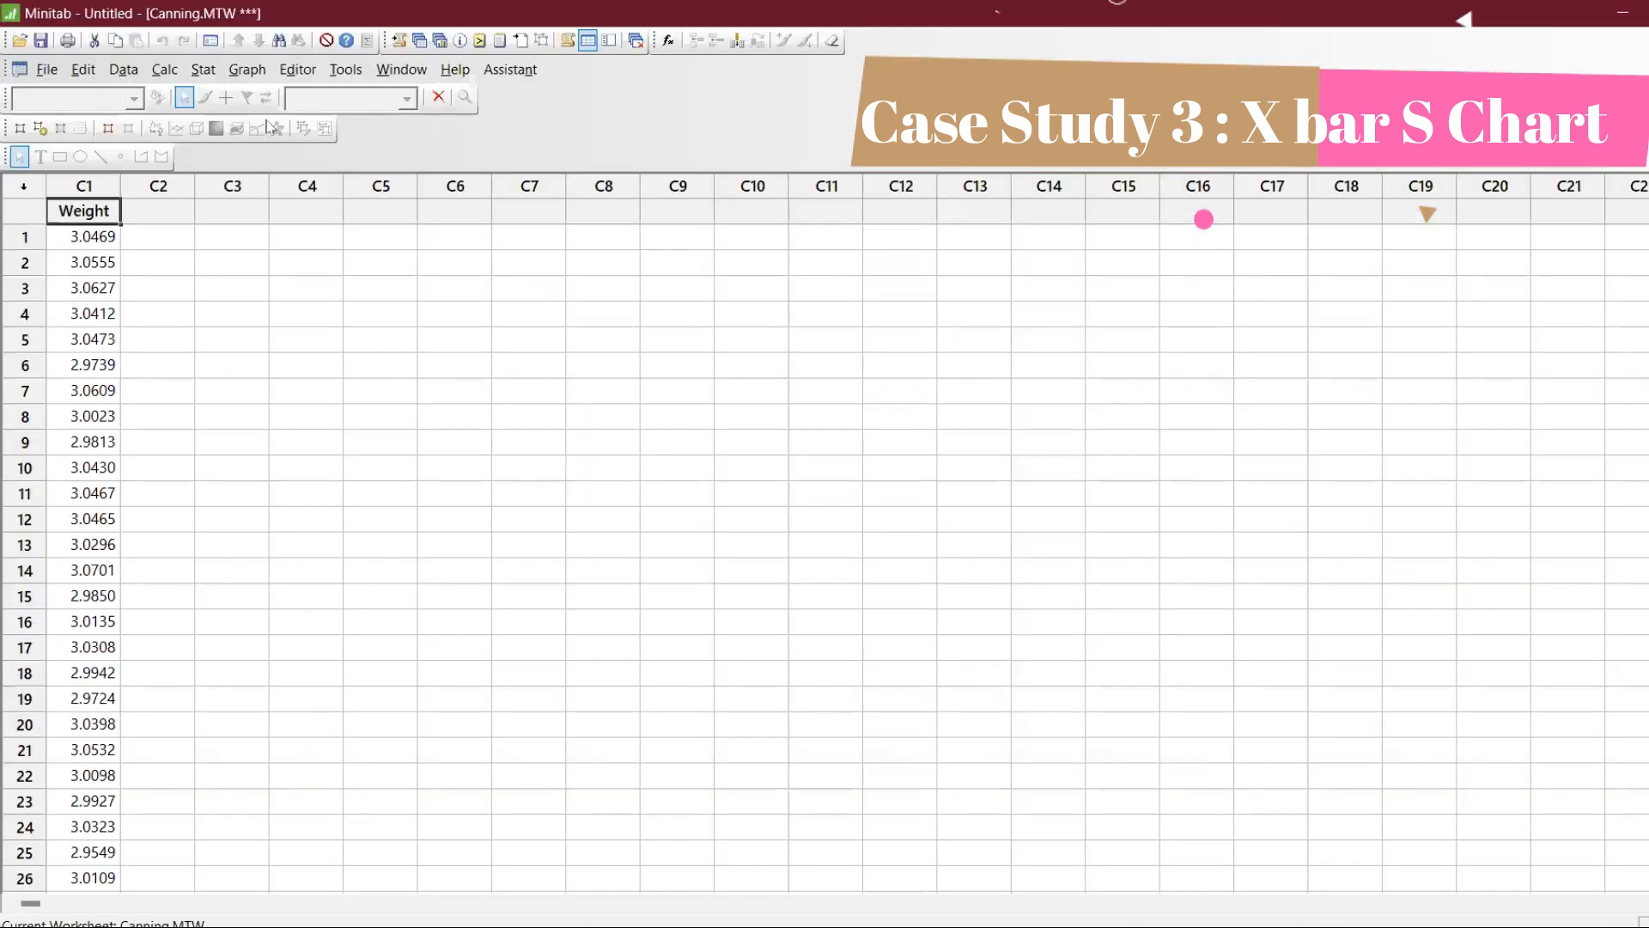
left_click(204, 72)
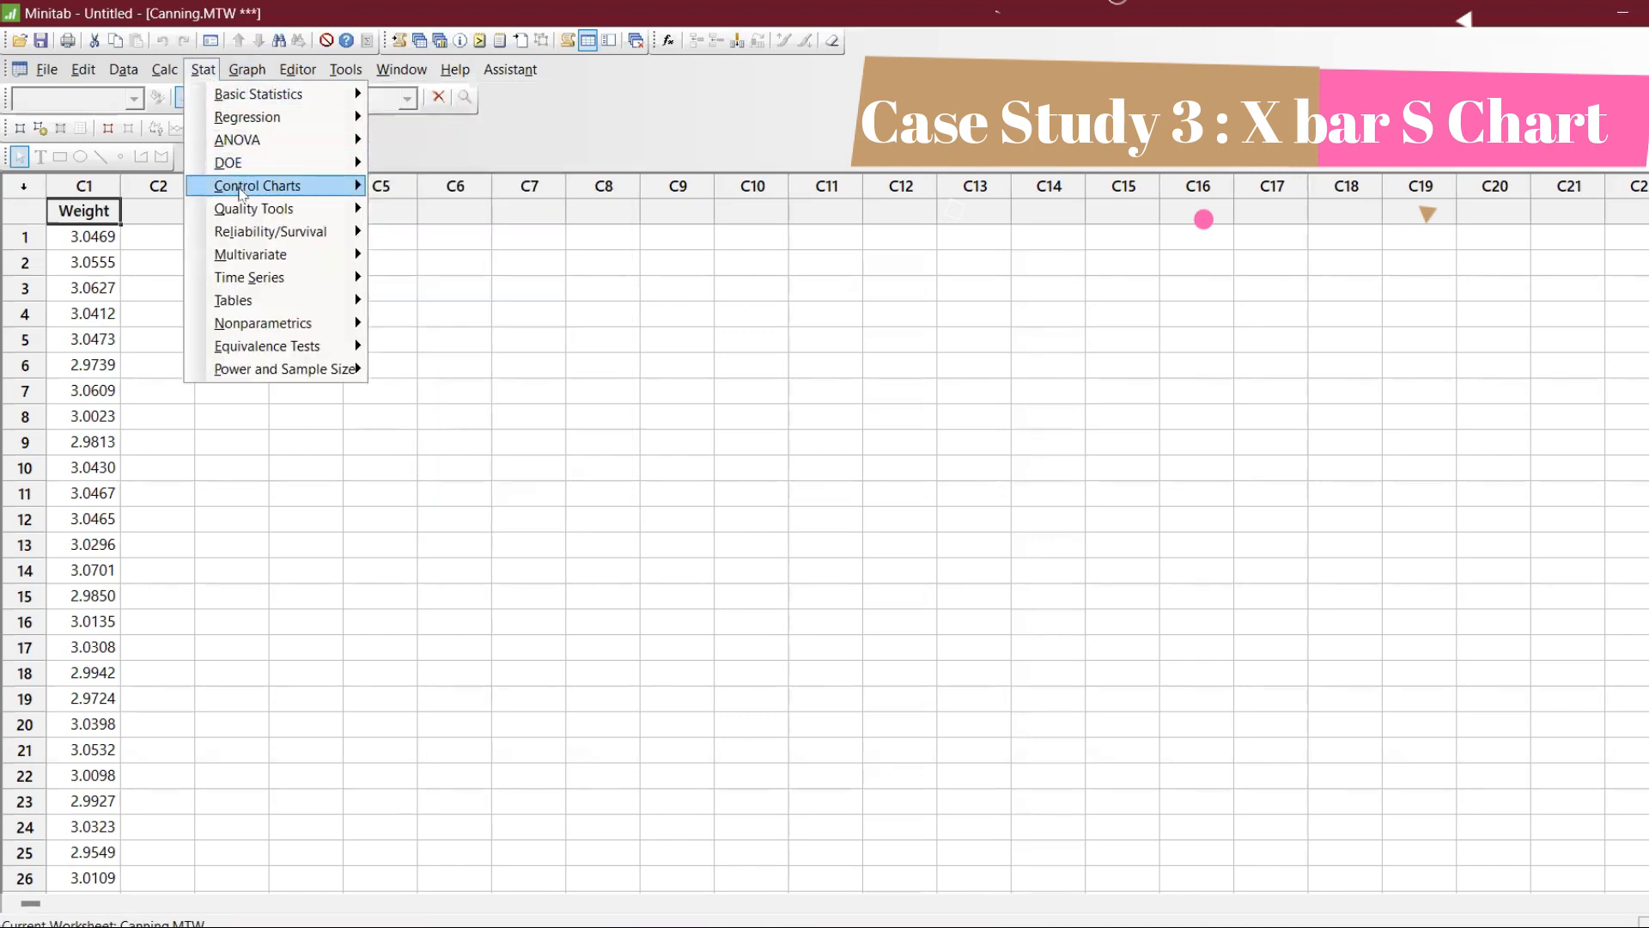
mouse_move(242, 192)
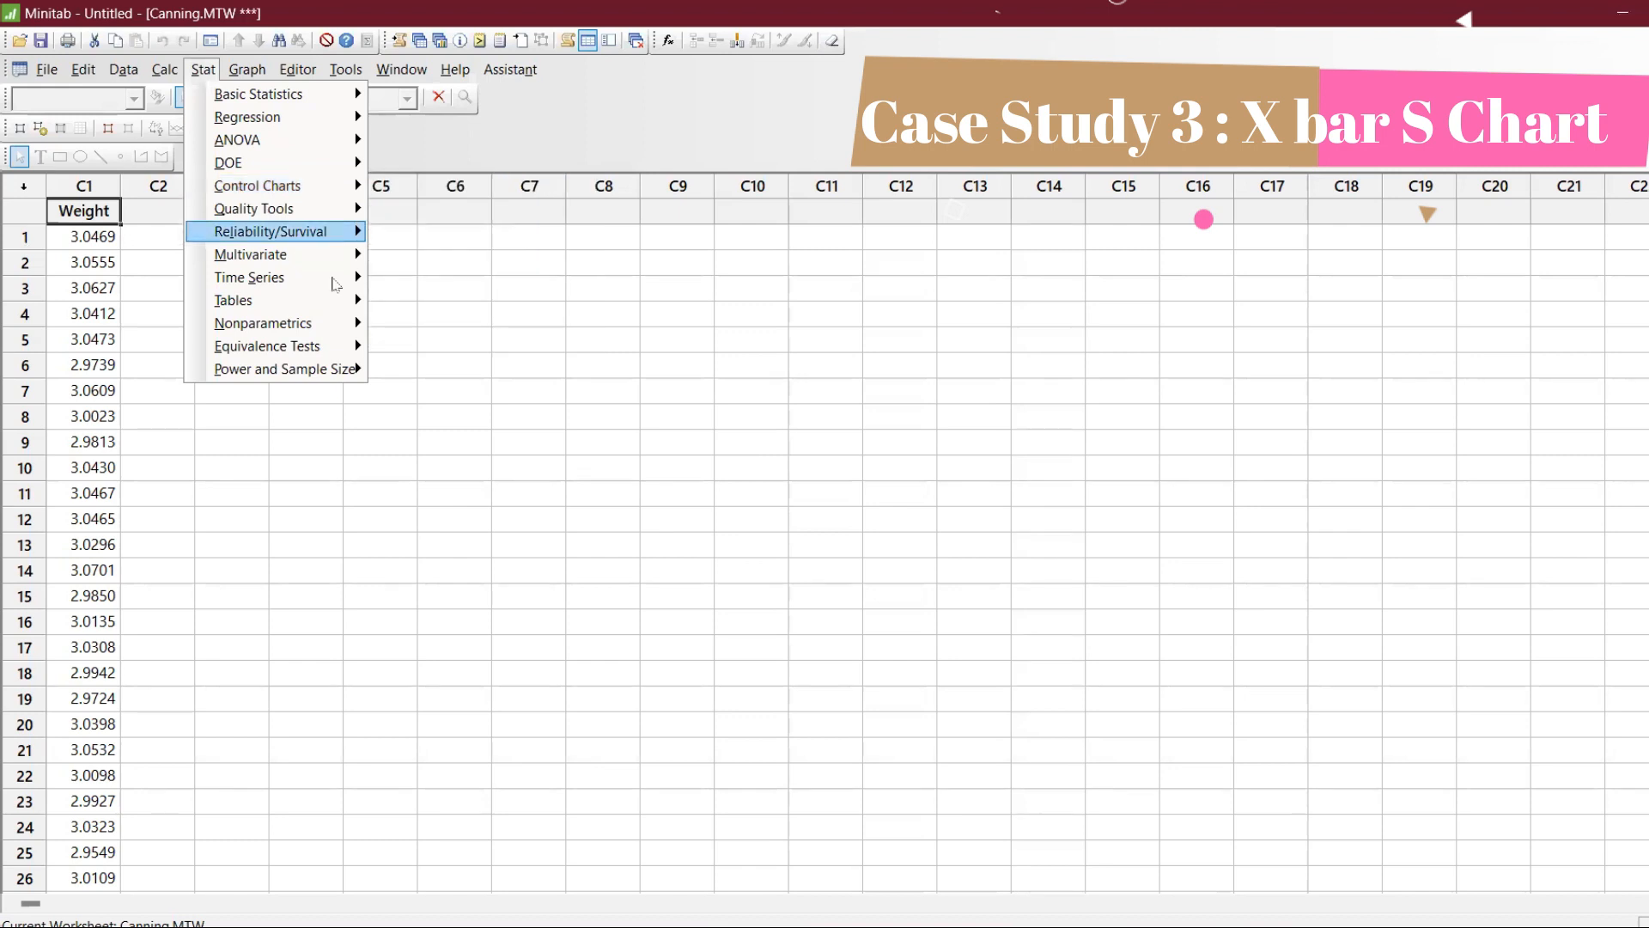
left_click(419, 355)
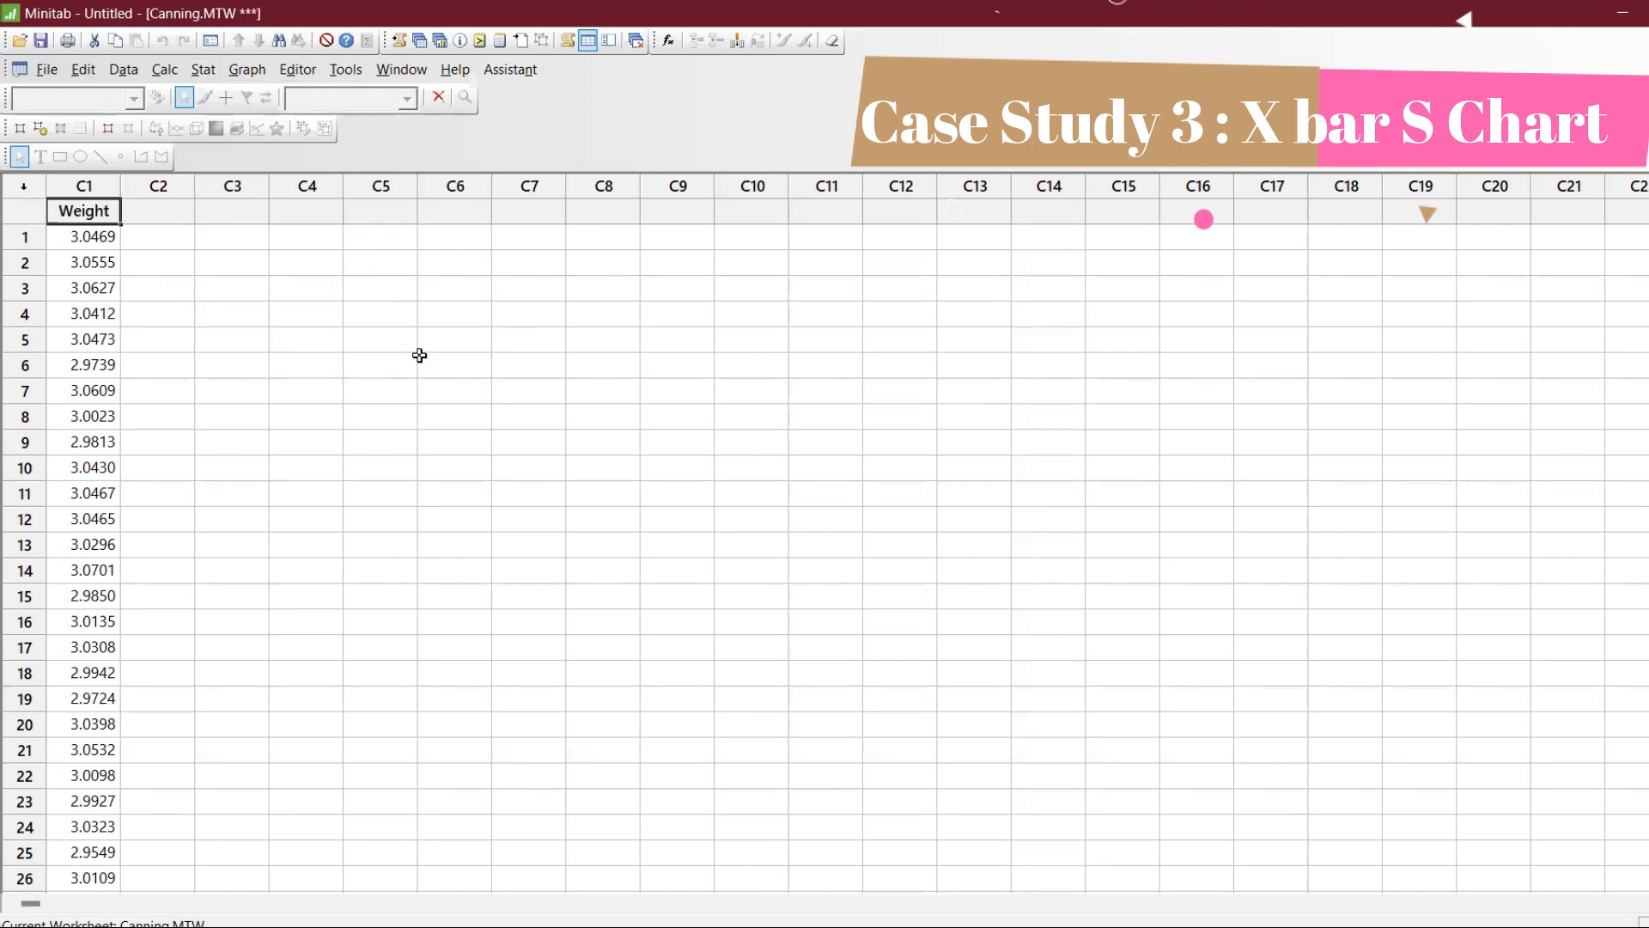
Step: Recheck the canning case's subgroup description in Excel, and start an Xbar-S control chart for subgroups in Minitab
key("alt+Tab")
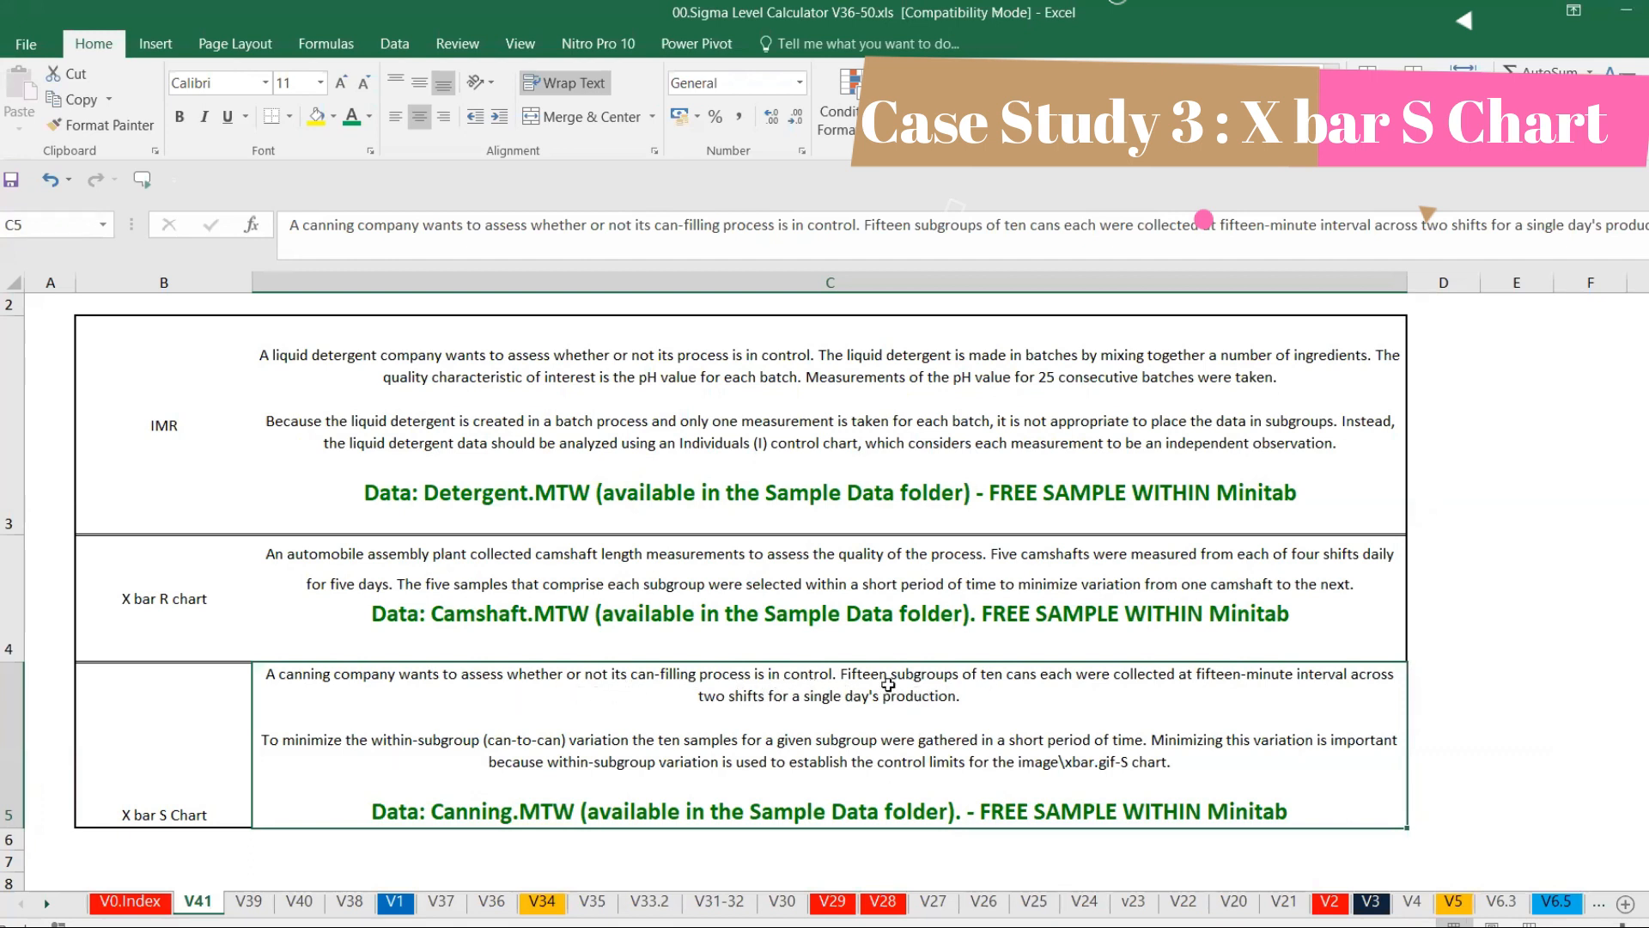
key("alt+Tab")
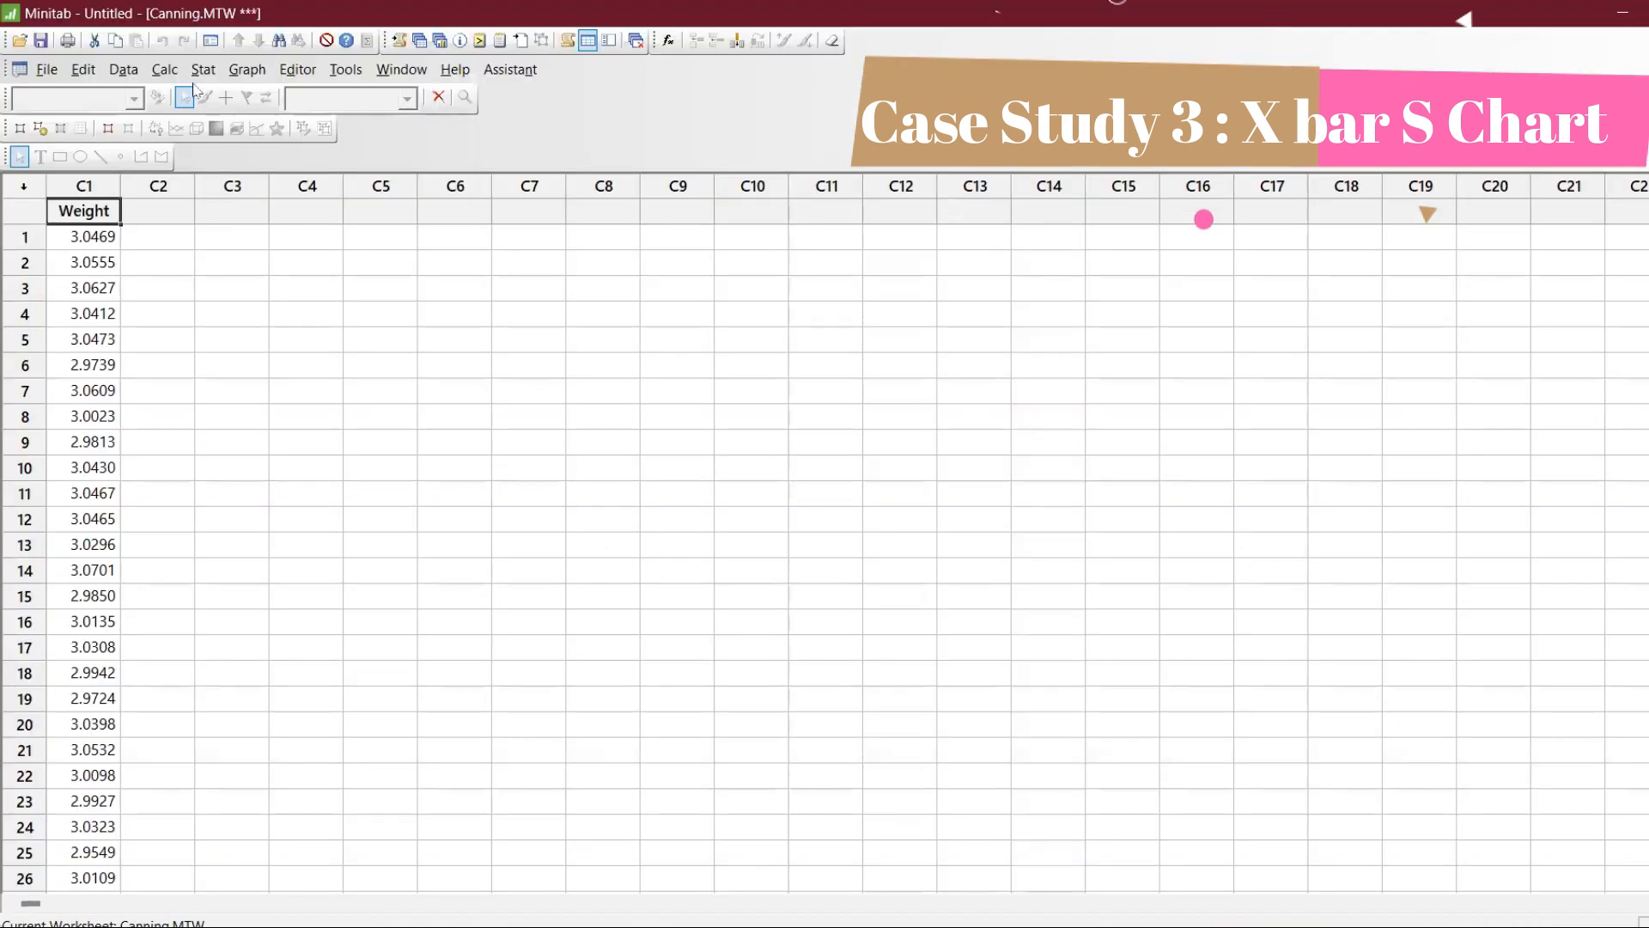
left_click(202, 69)
mouse_move(221, 187)
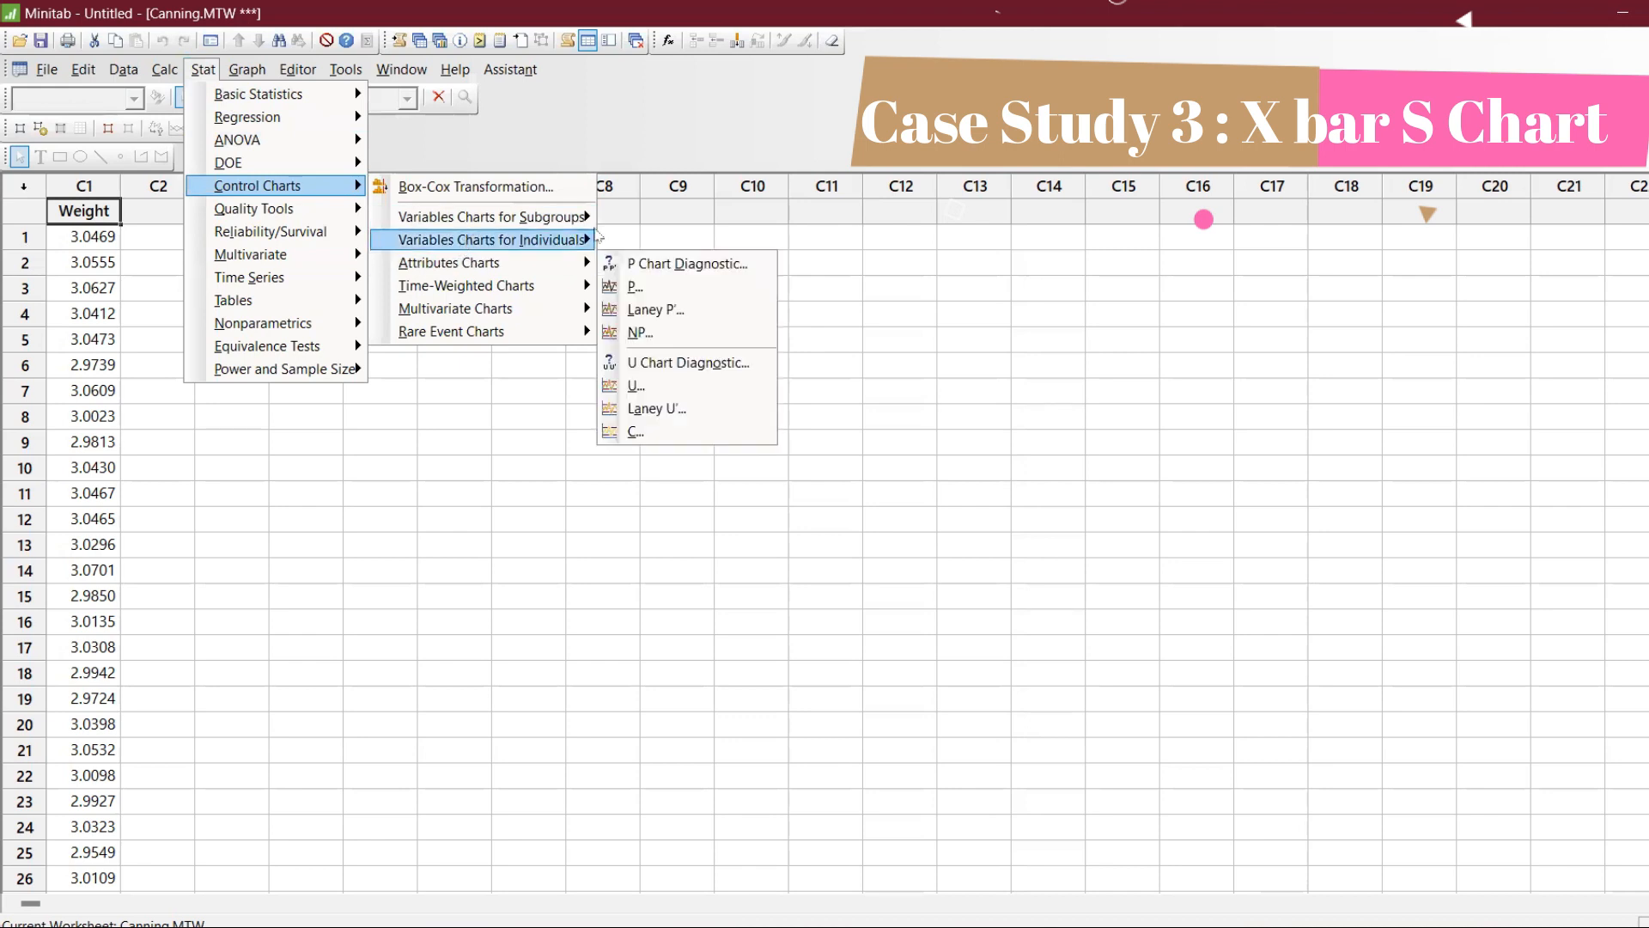
mouse_move(591, 216)
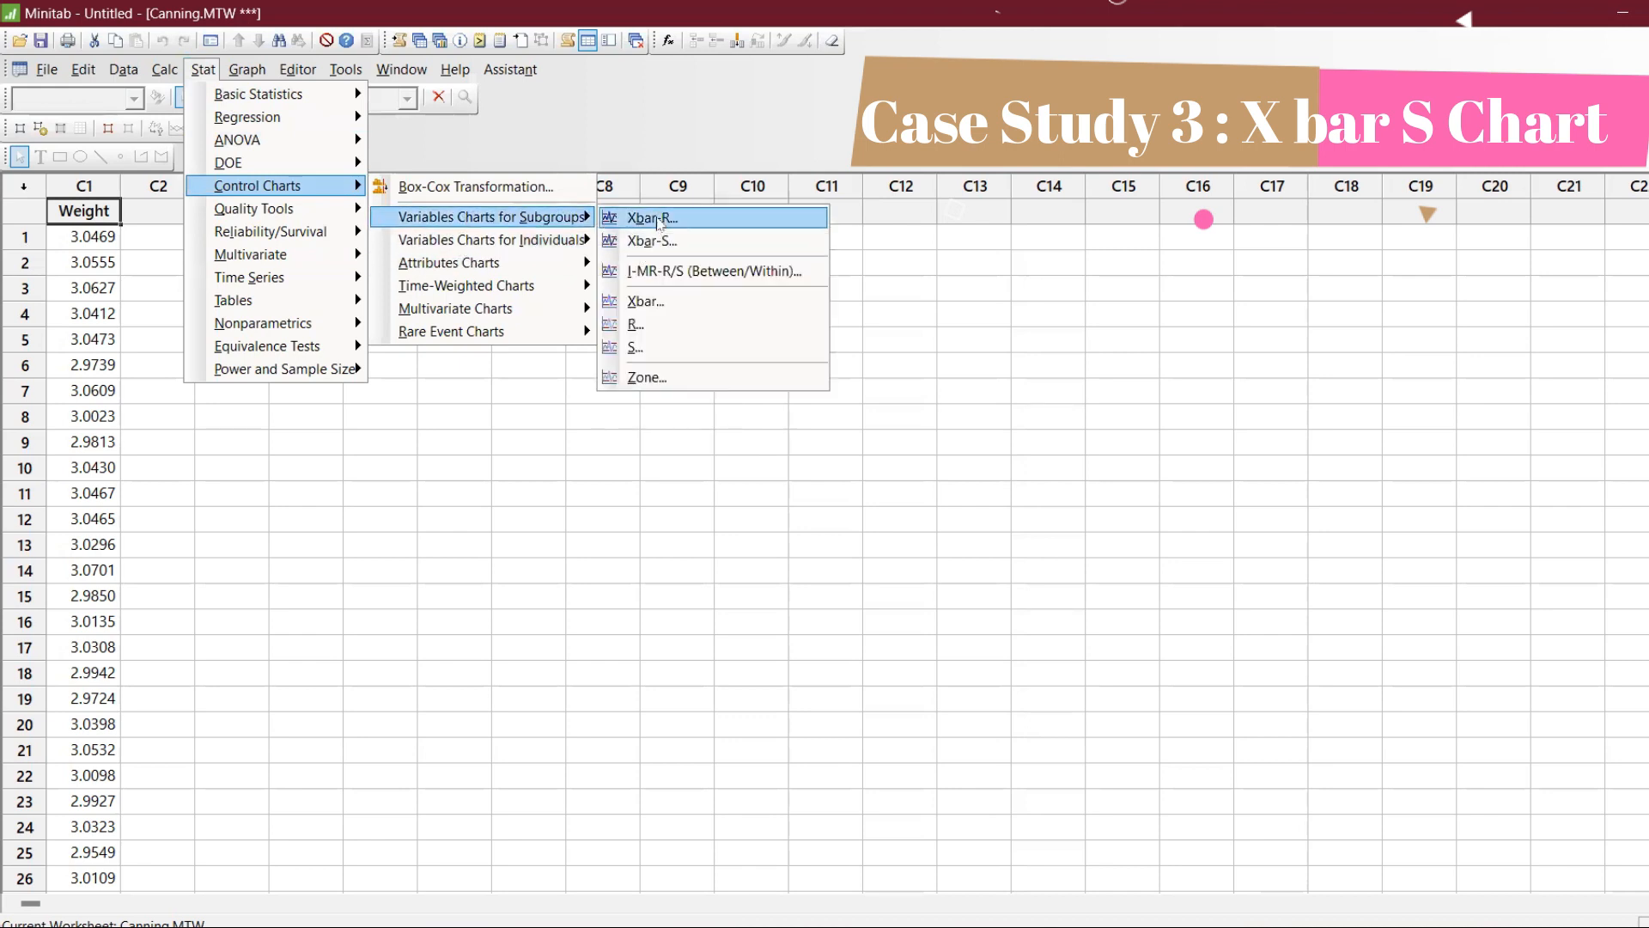
left_click(659, 244)
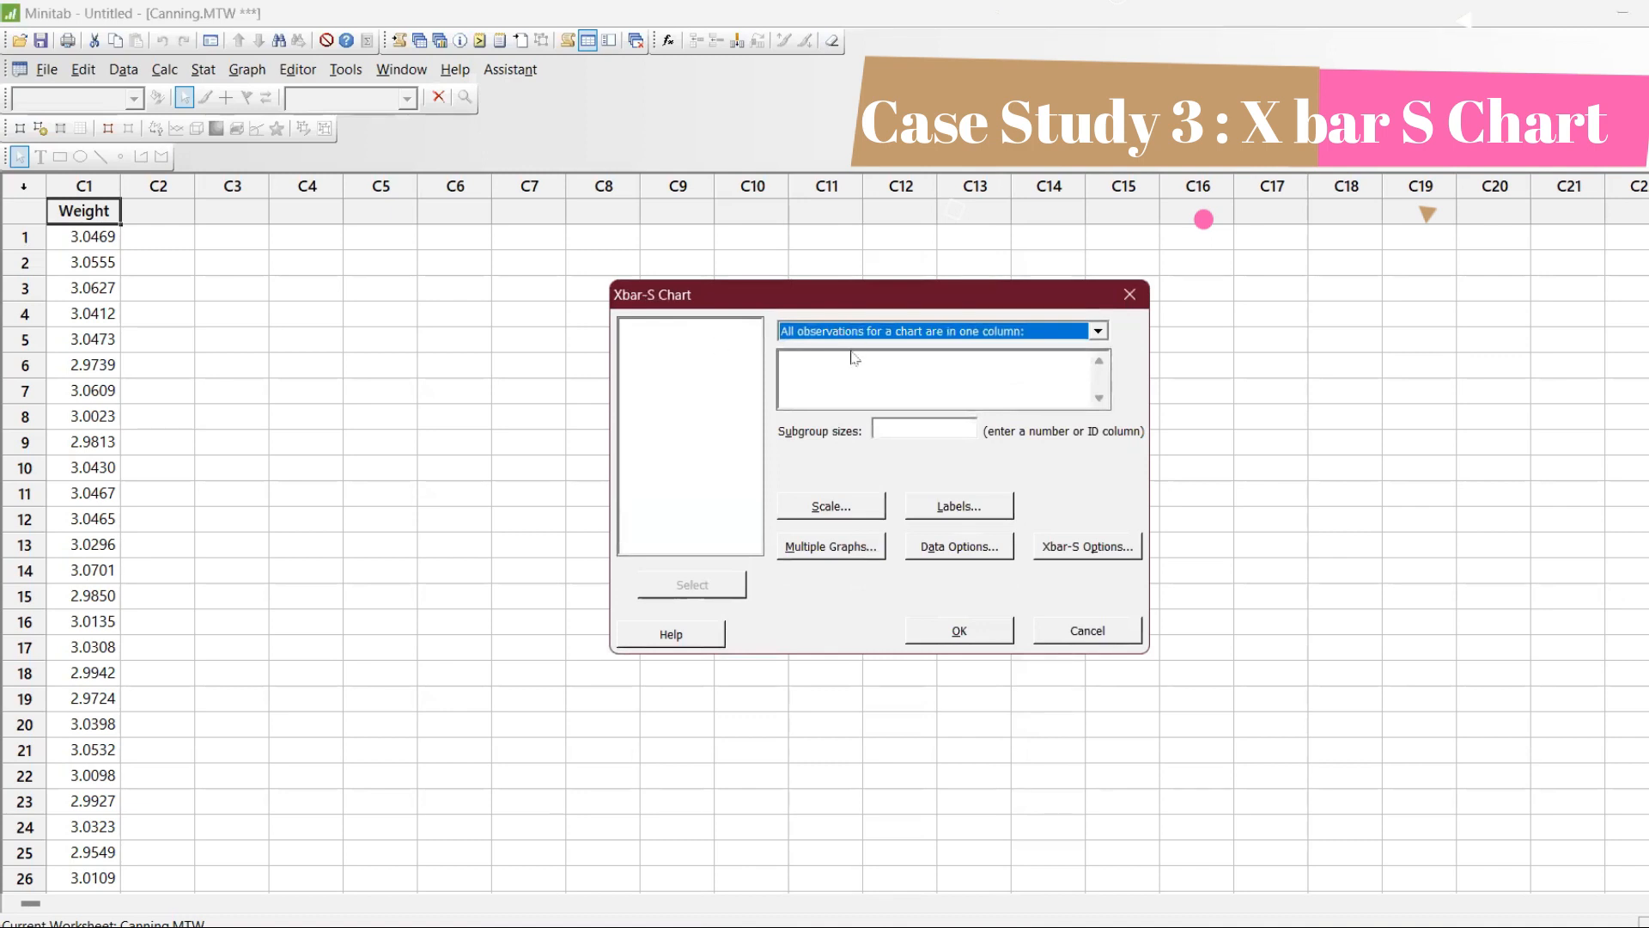
Step: Chart the Weight column with all observations in one column and set the subgroup size to 15
left_click(853, 373)
double_click(705, 327)
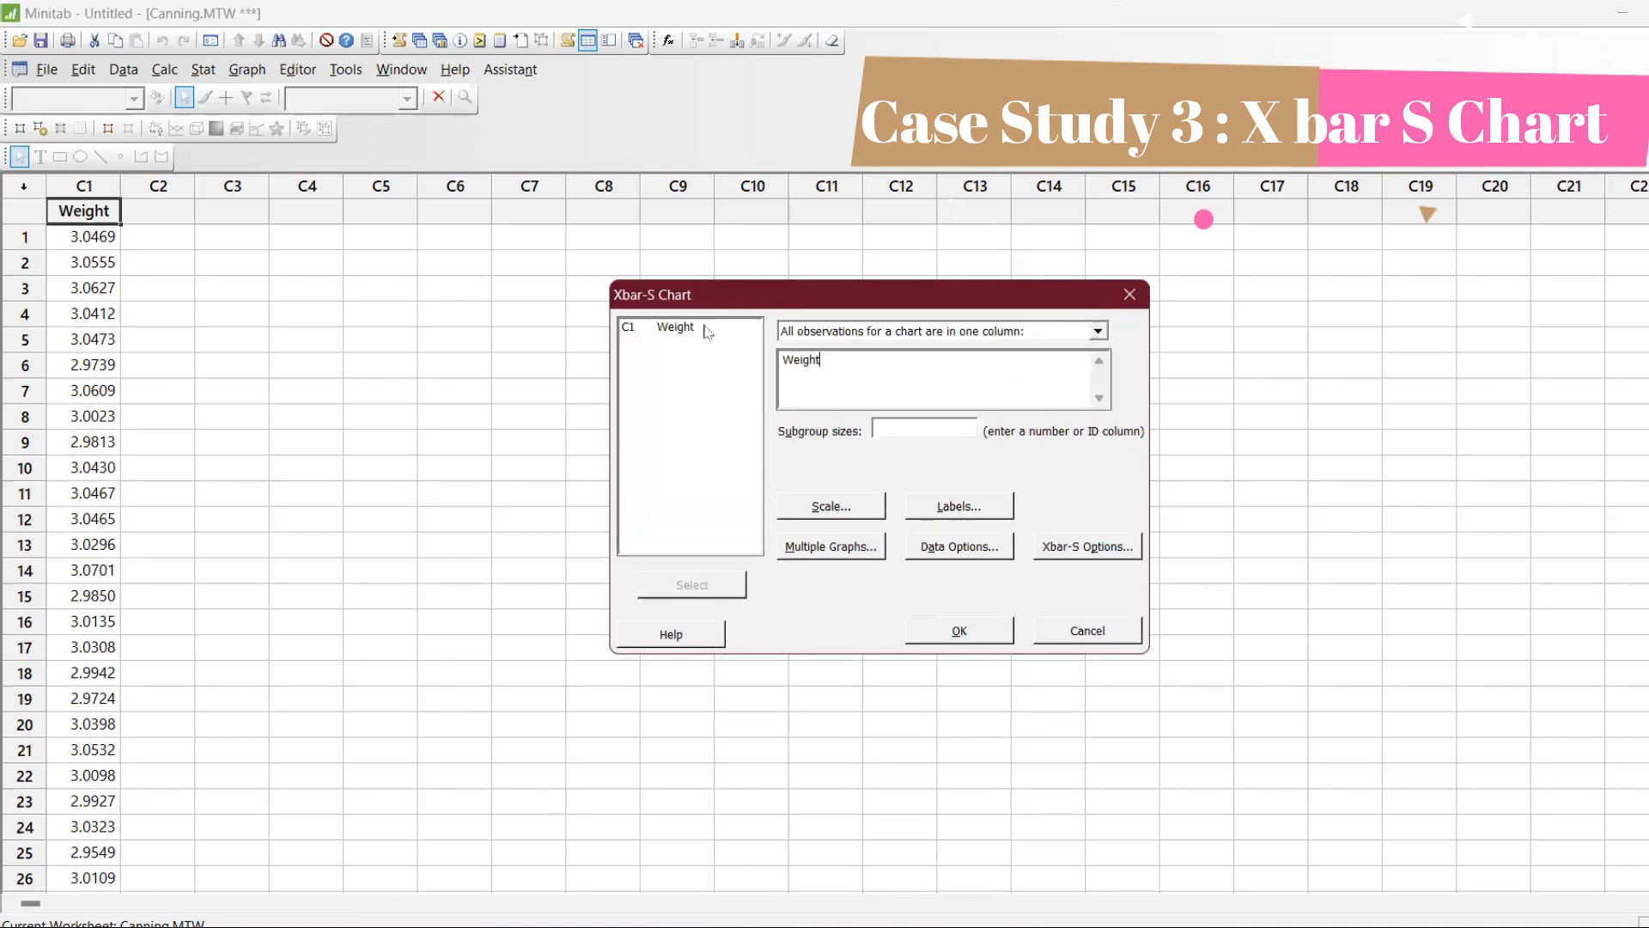
type("15")
Step: Set the Xbar-S options to perform all tests for special causes and generate the chart
left_click(1065, 554)
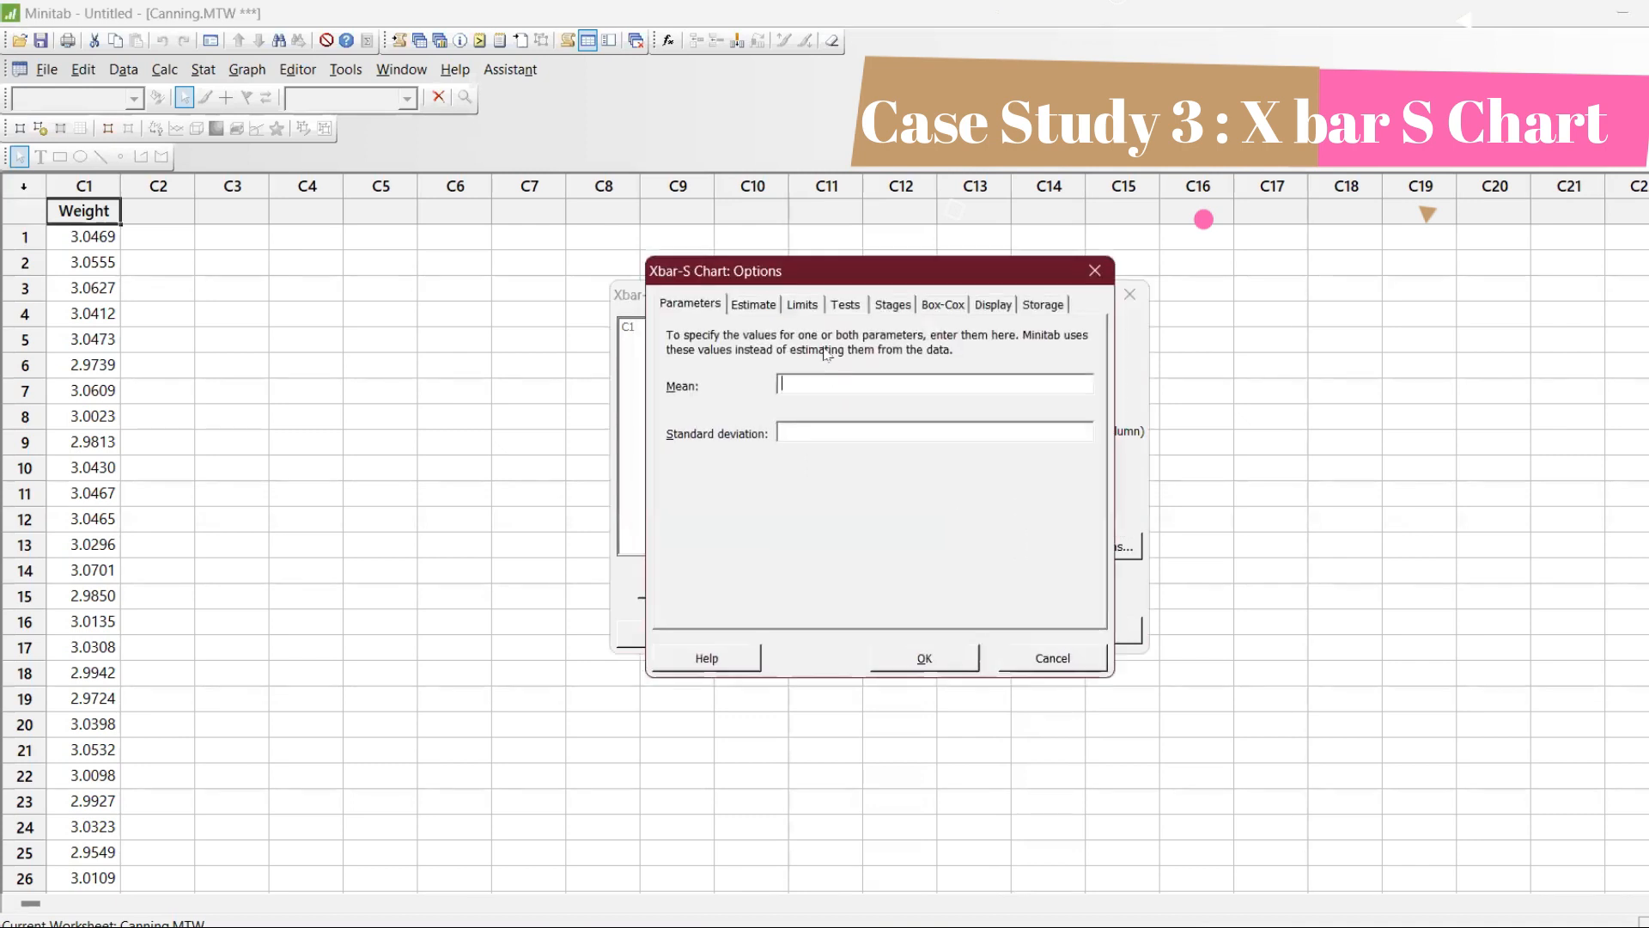
left_click(845, 311)
left_click(807, 336)
left_click(807, 352)
left_click(936, 658)
left_click(975, 629)
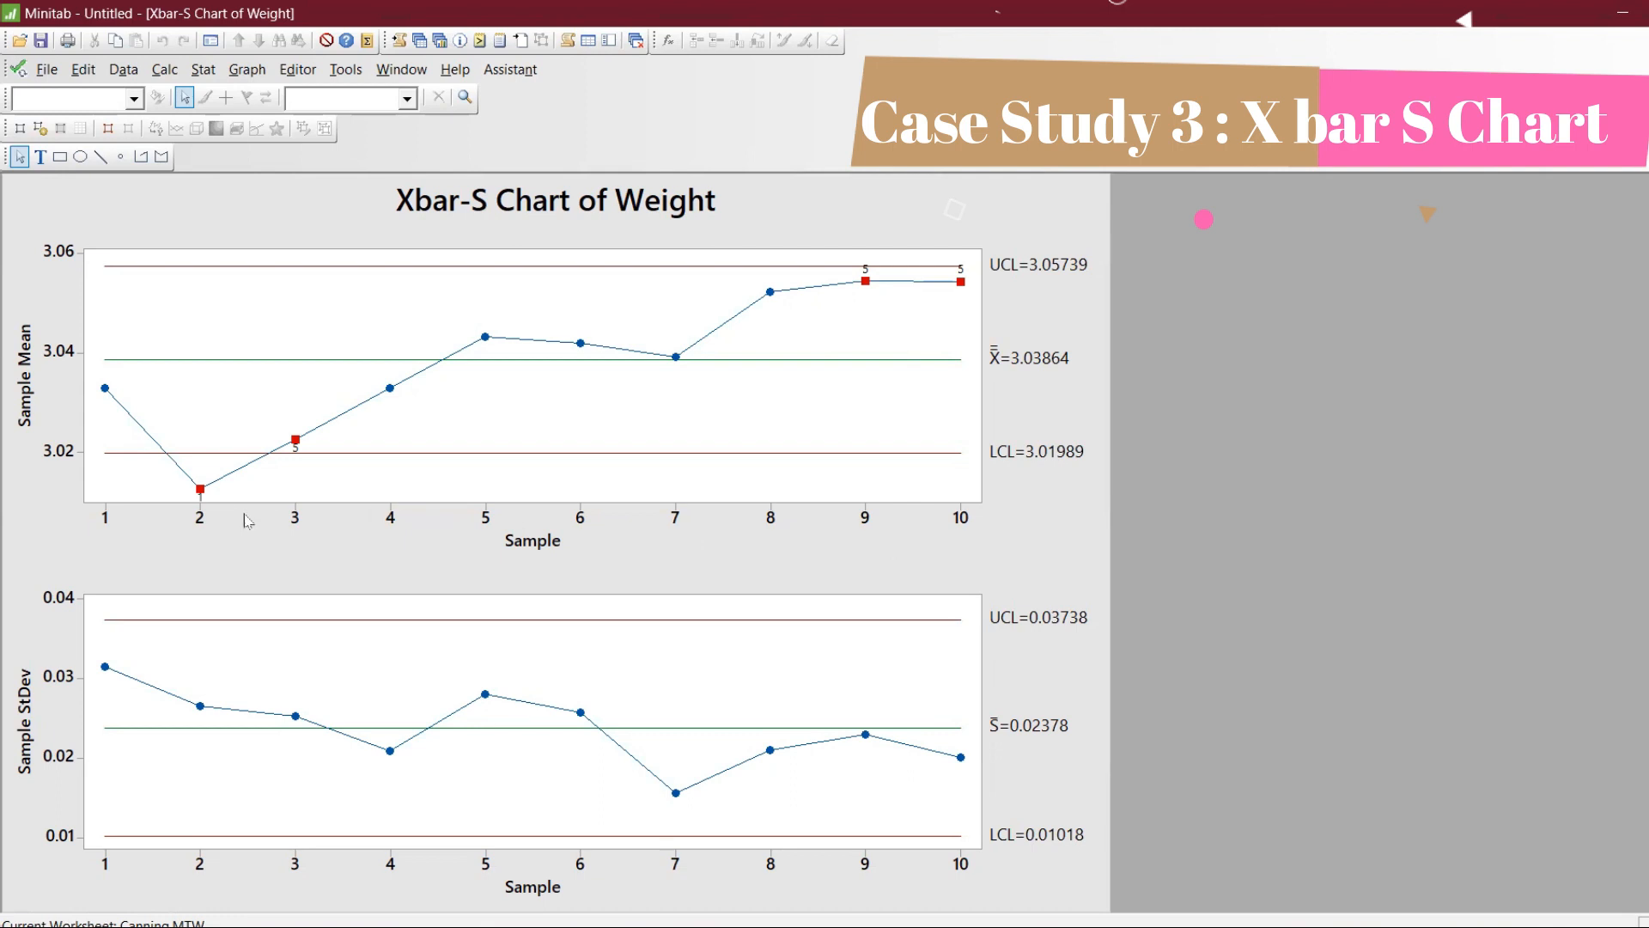
mouse_move(203, 495)
left_click(785, 317)
right_click(784, 315)
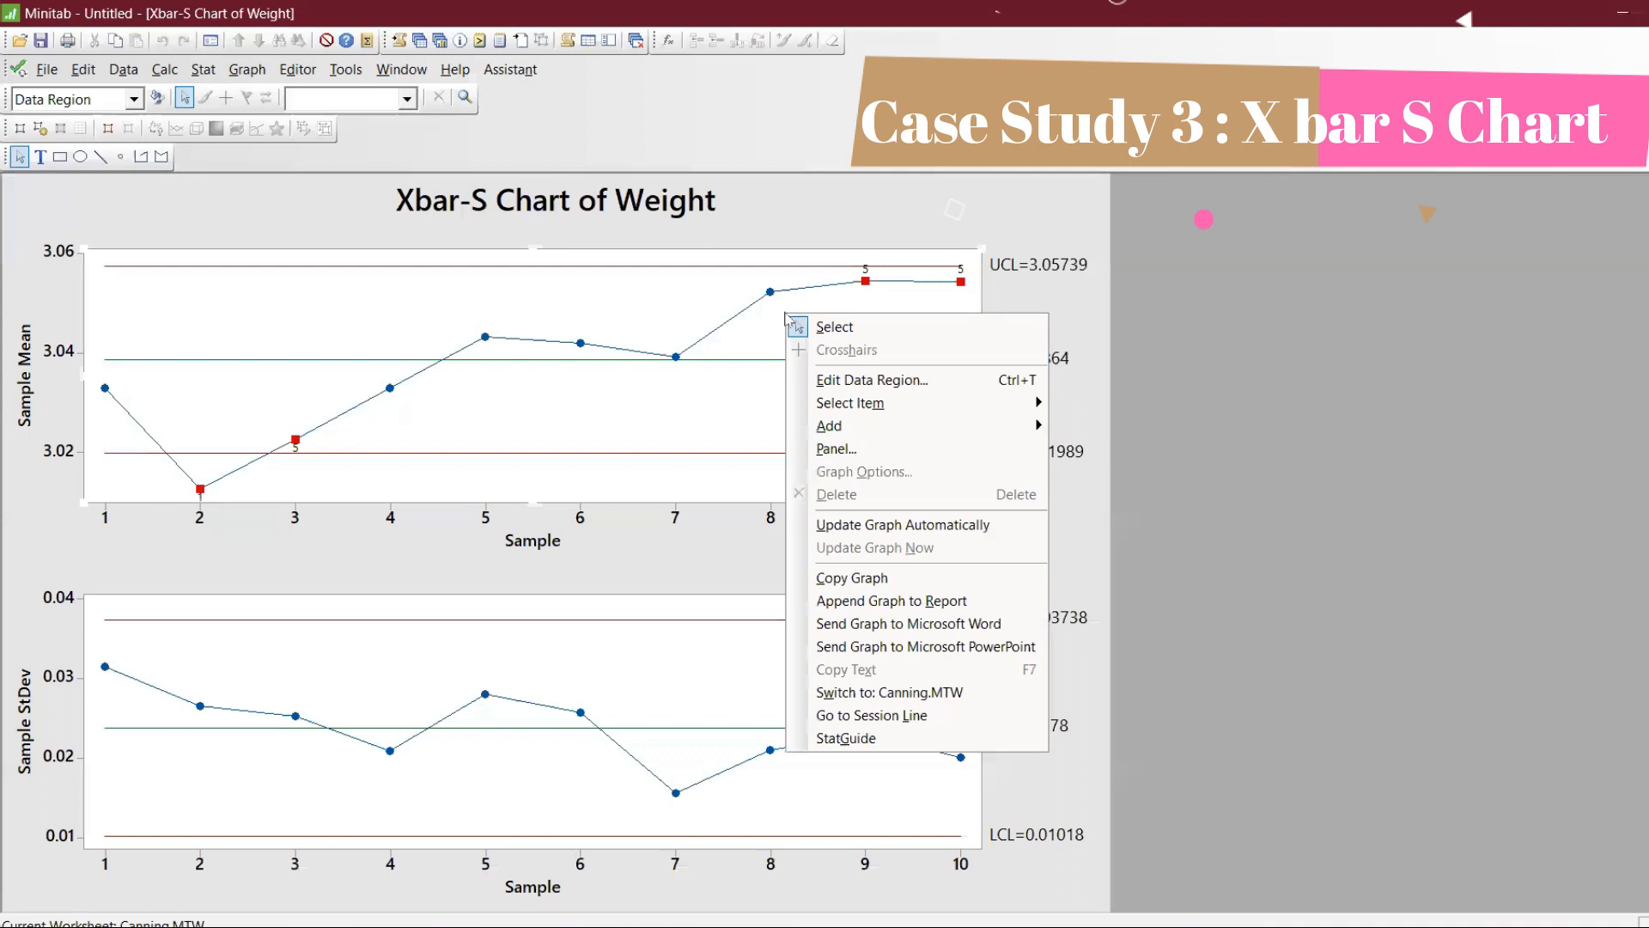
left_click(865, 430)
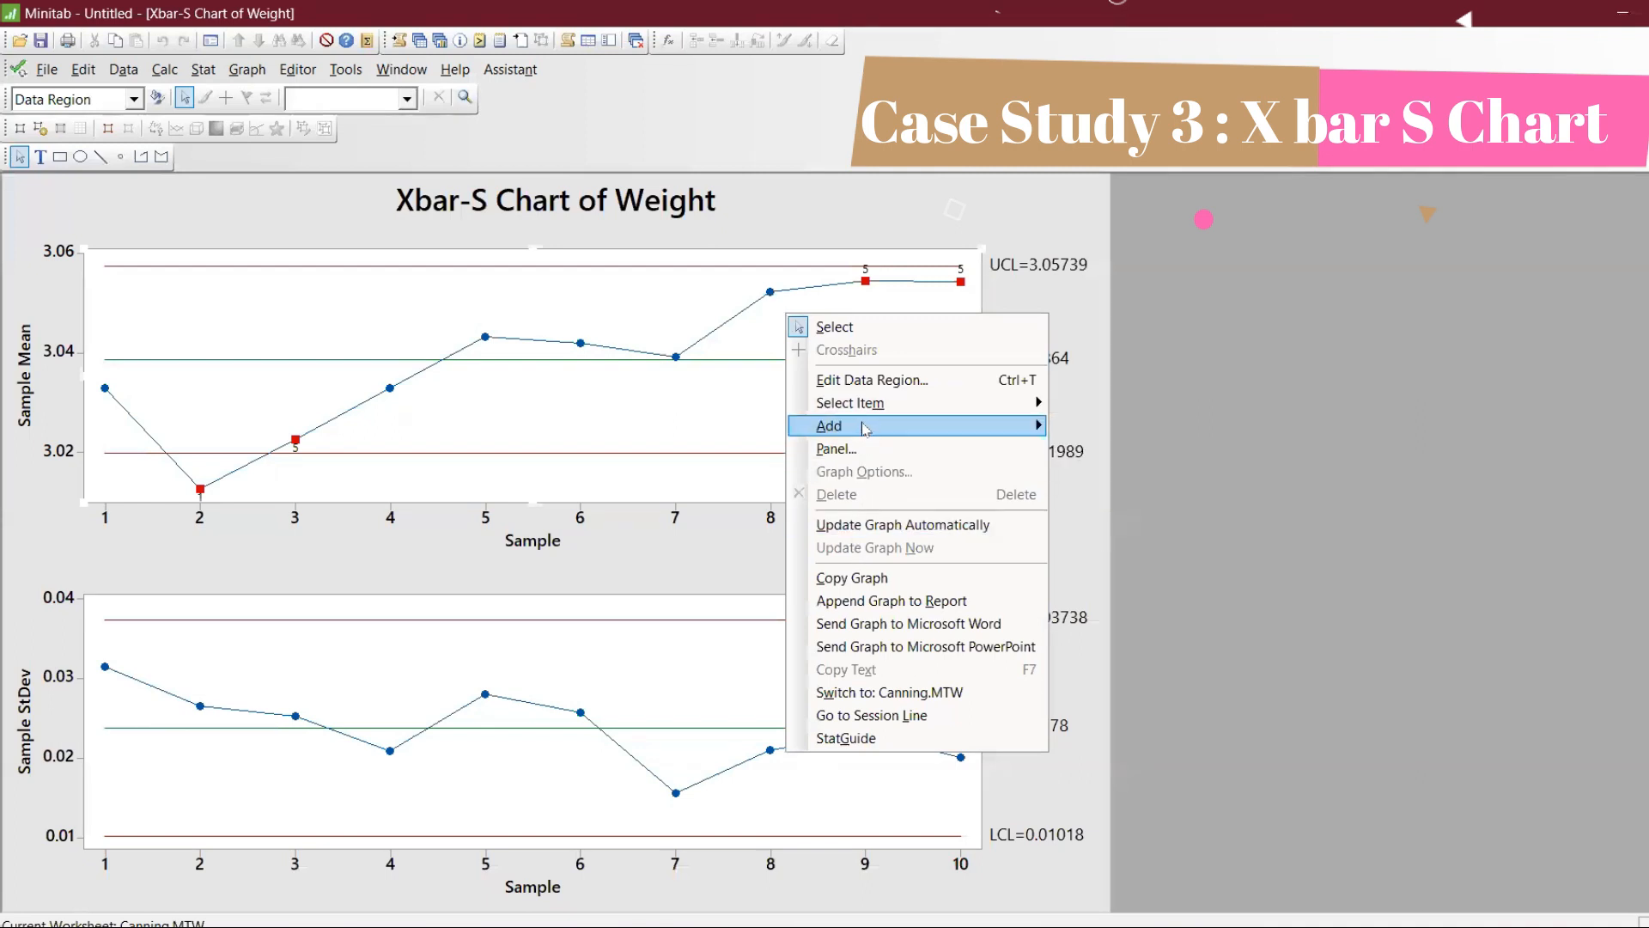
key("Escape")
Step: Reopen the Xbar-S chart setup and review the stages and special-cause test criteria in its options without changing them
key("ctrl+e")
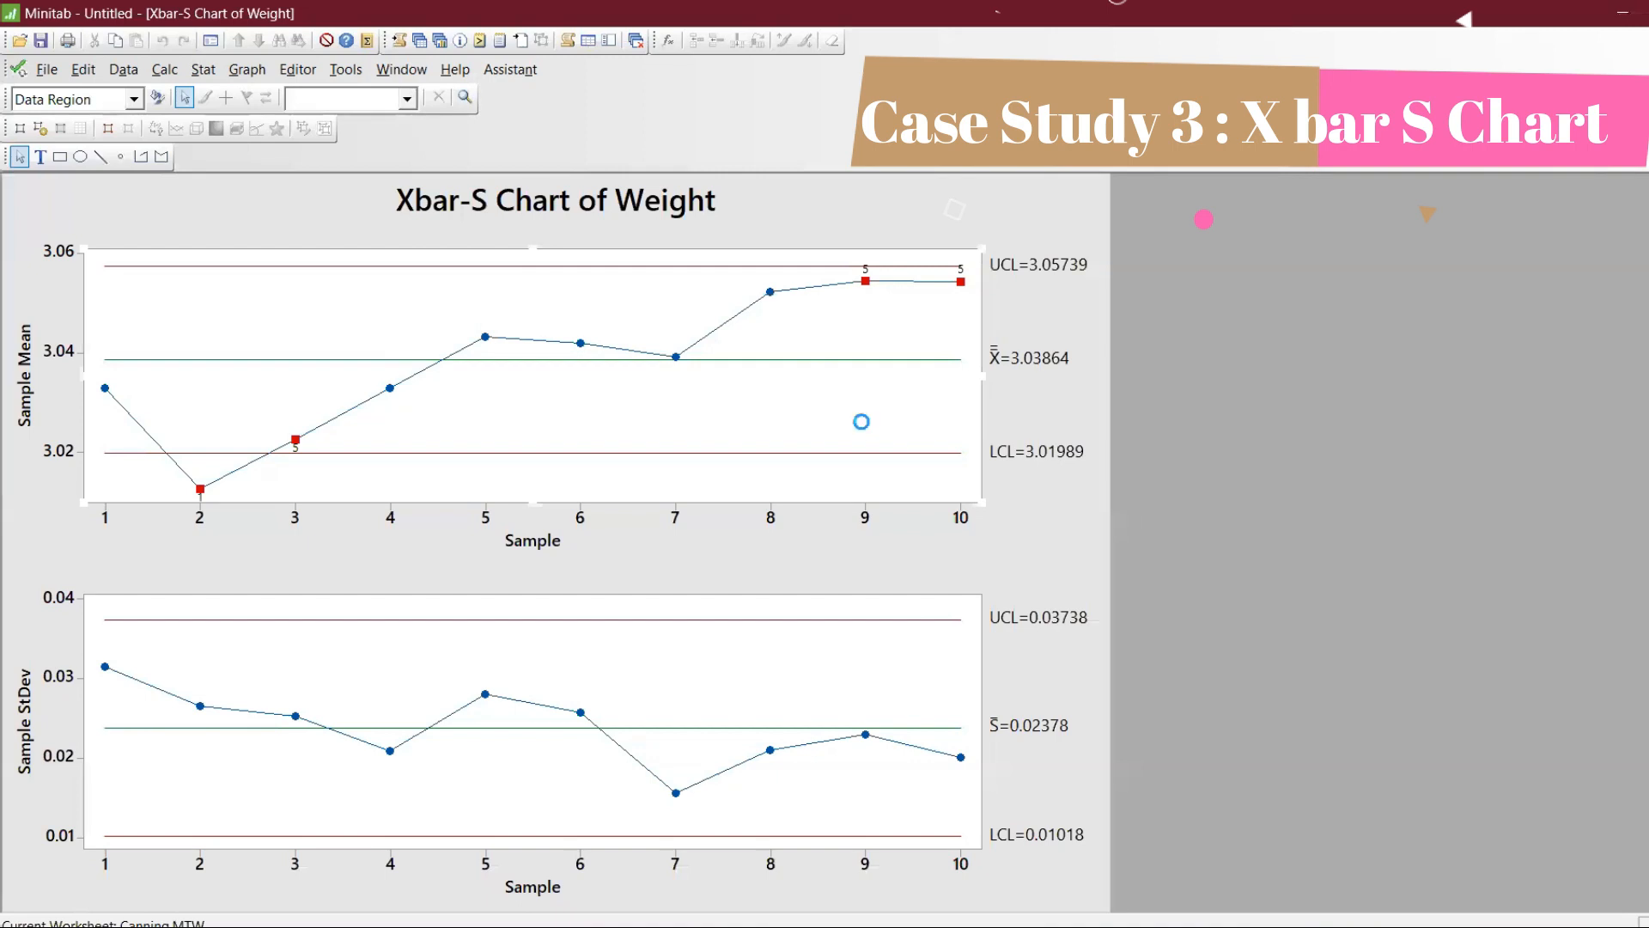
left_click(1068, 548)
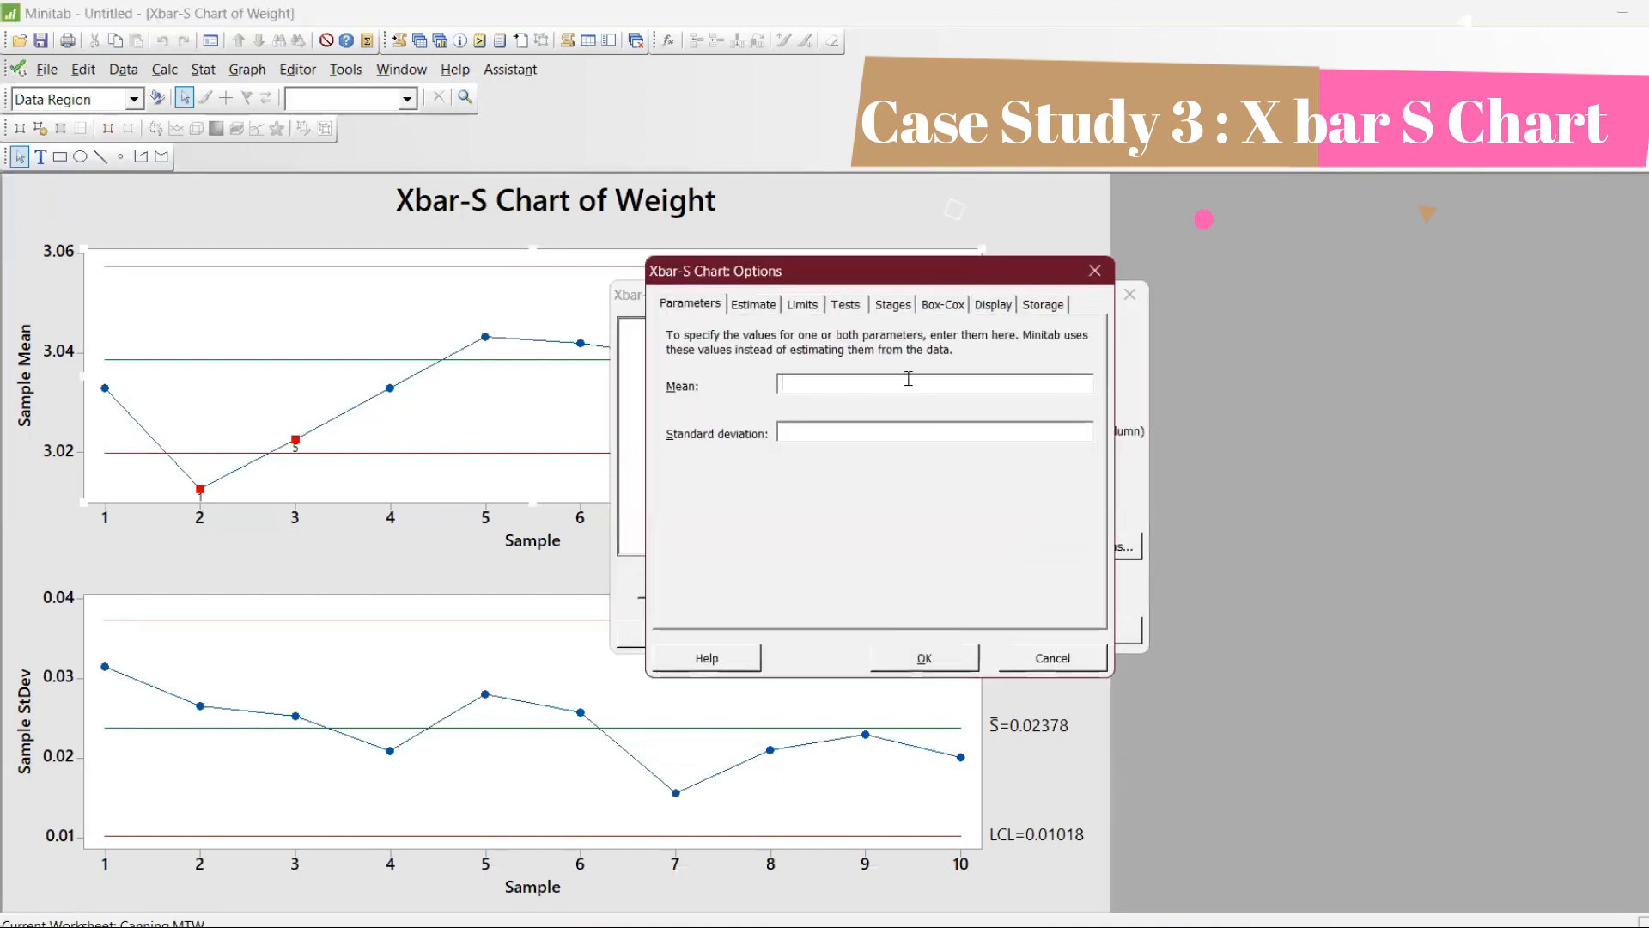
left_click(893, 308)
left_click(842, 309)
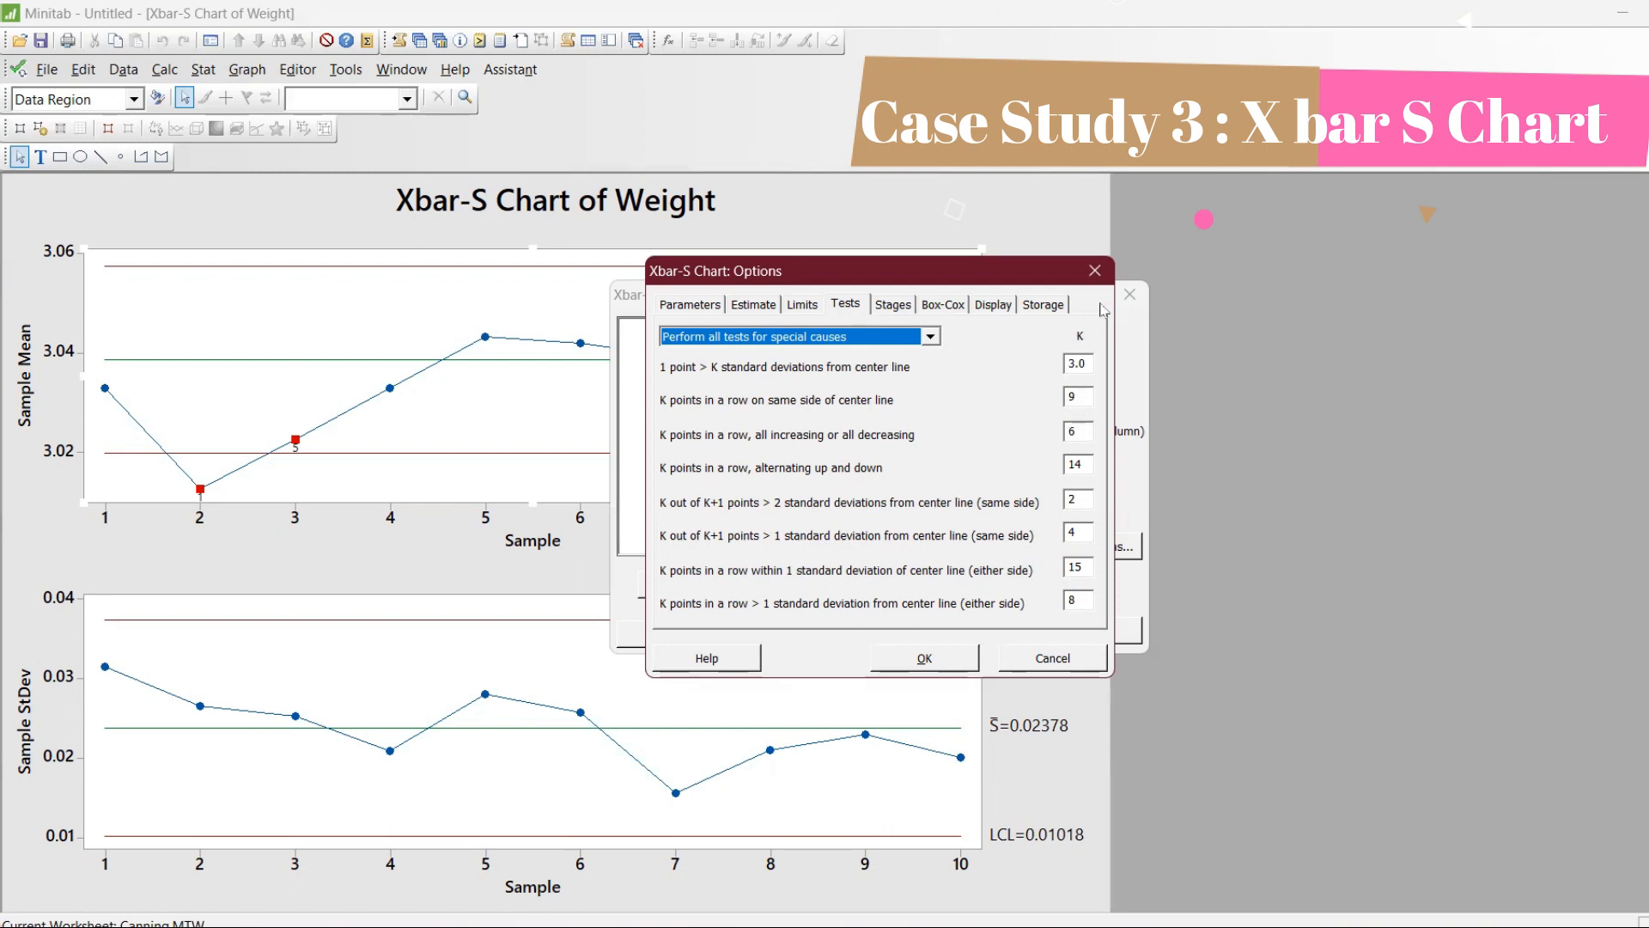
left_click(1096, 271)
left_click(1127, 293)
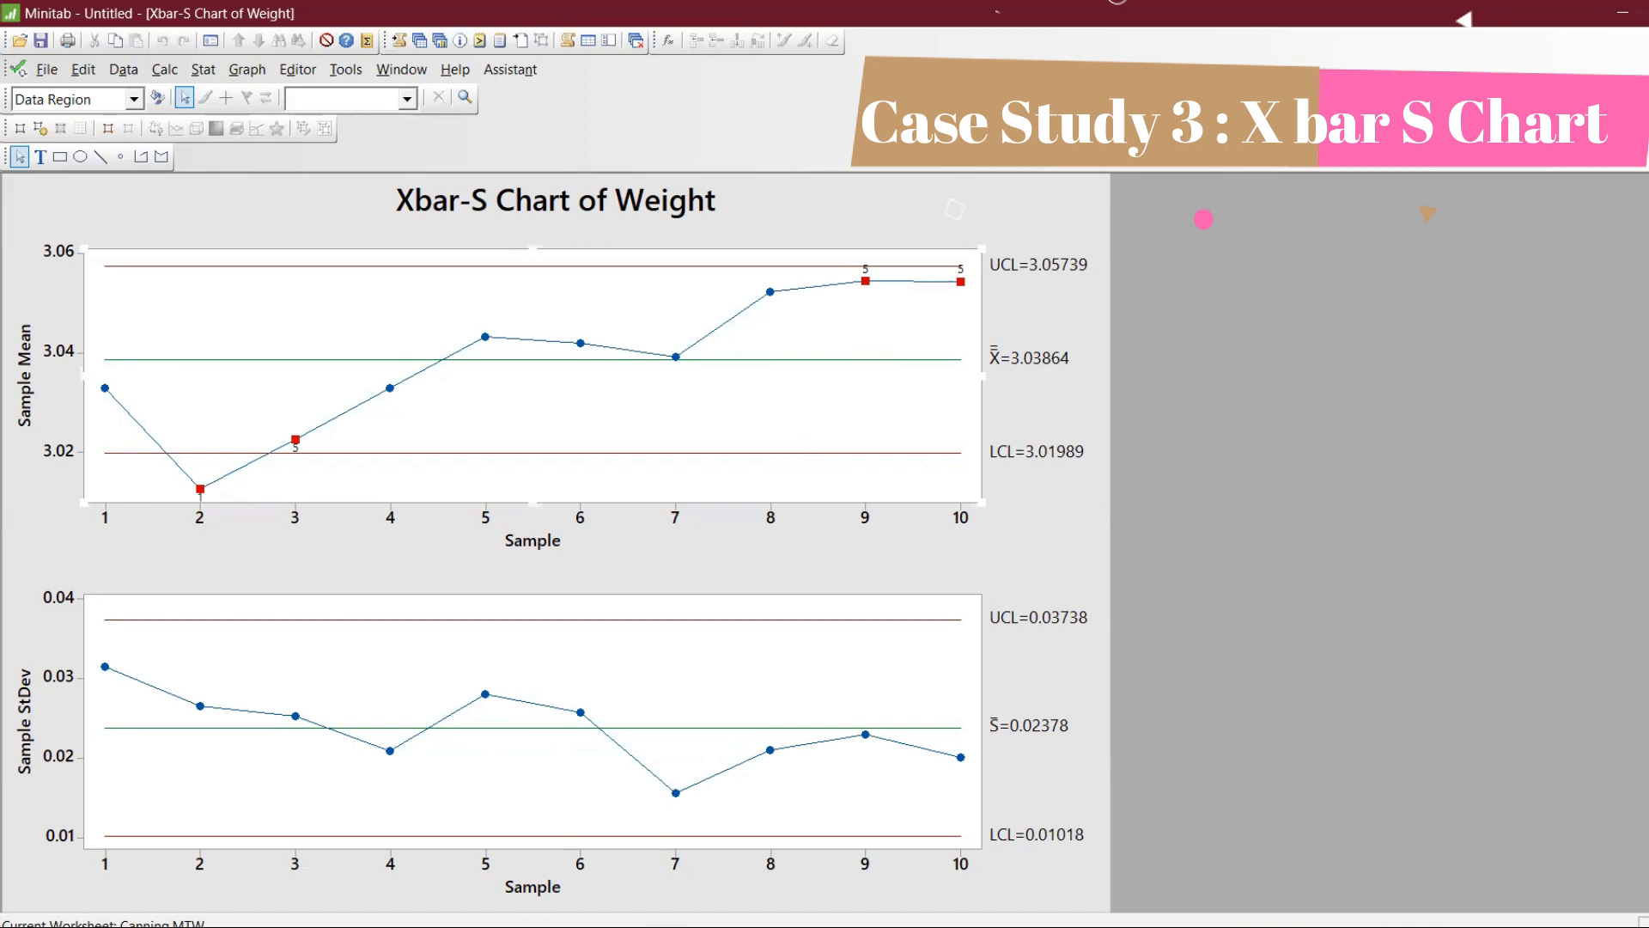
Step: Switch to Excel and review the camshaft case study for the X bar R chart
left_click(977, 905)
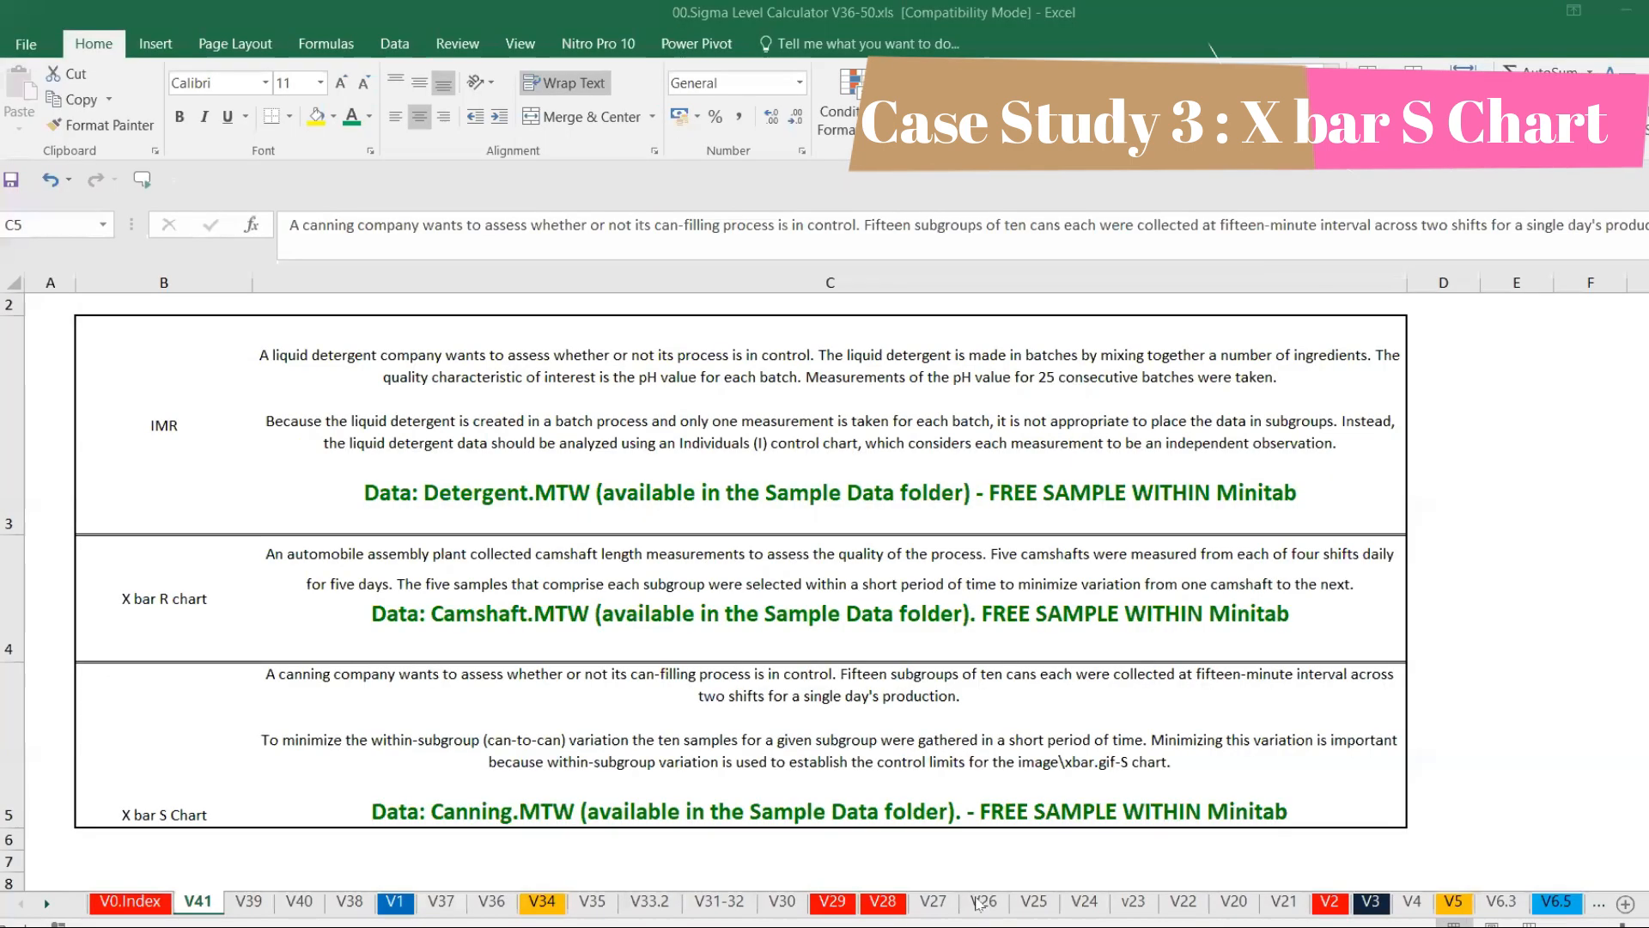
left_click(858, 597)
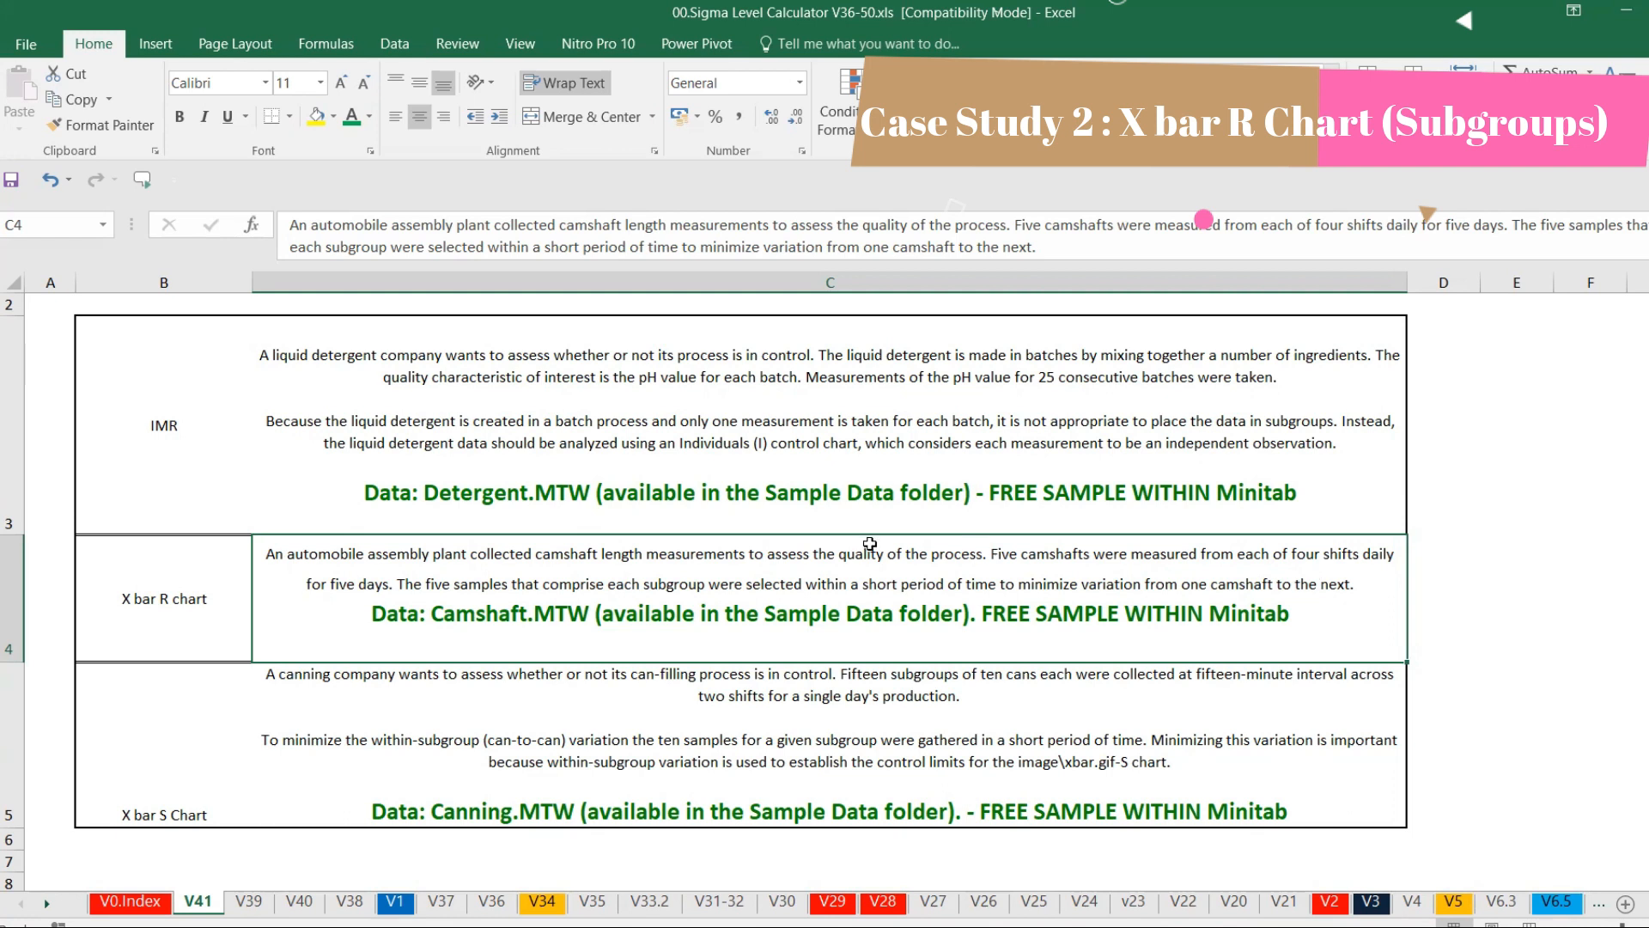
Step: Switch to Minitab and reopen the Camshaft.MTW worksheet from the Sample Data folder, discarding any changes to the open copy
key("alt+Tab")
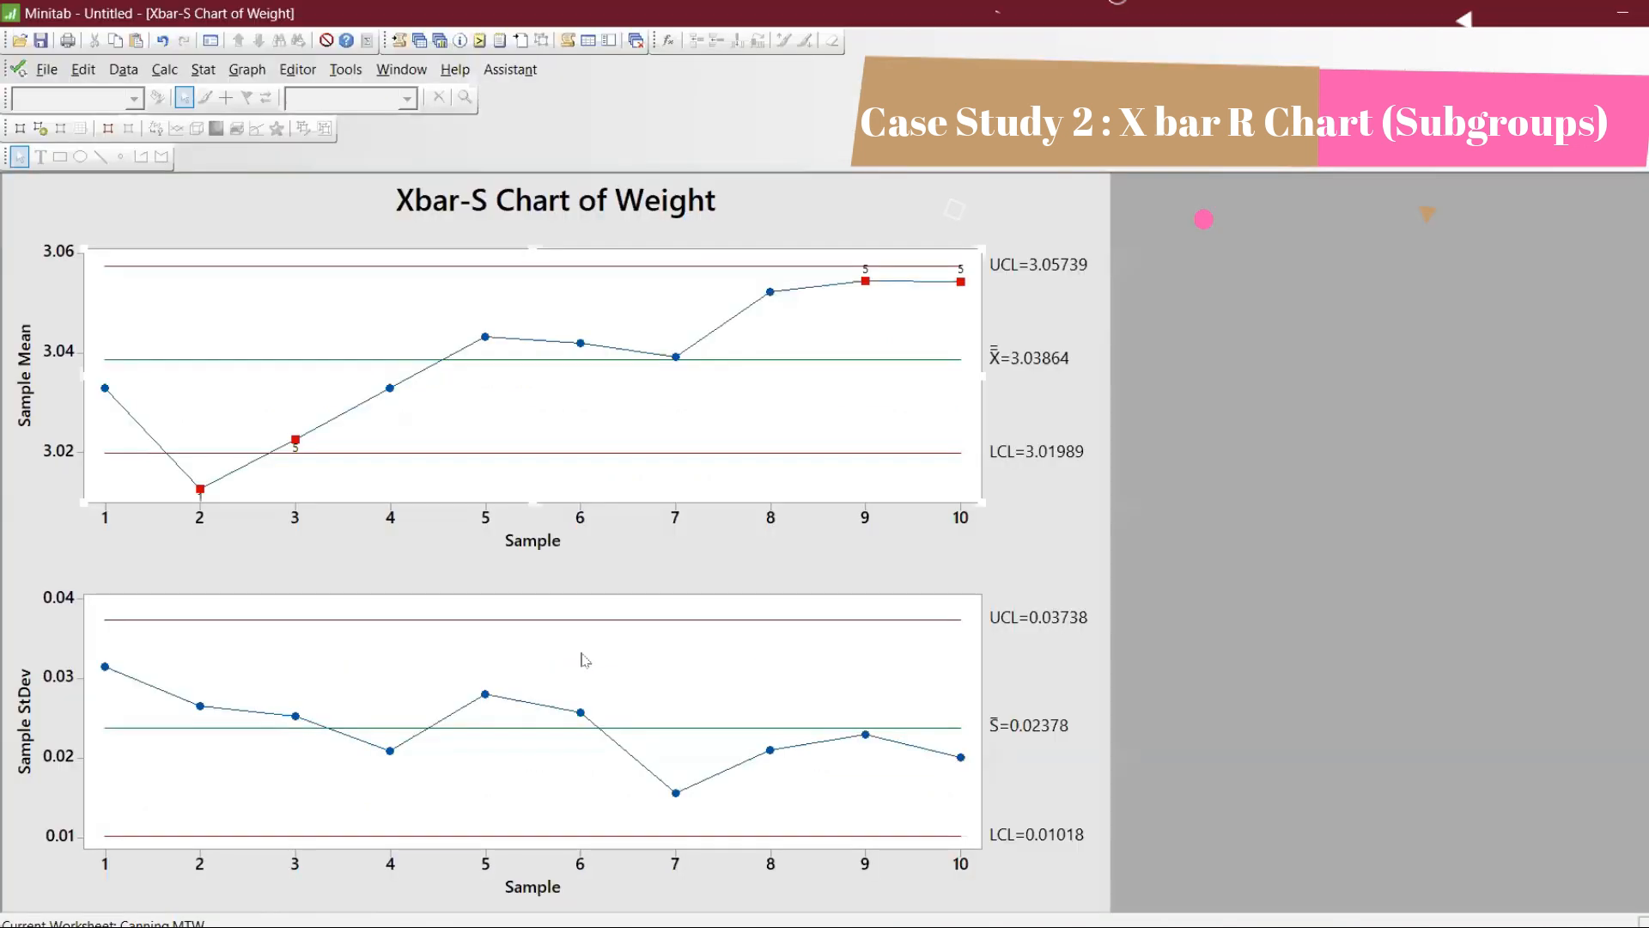
left_click(46, 68)
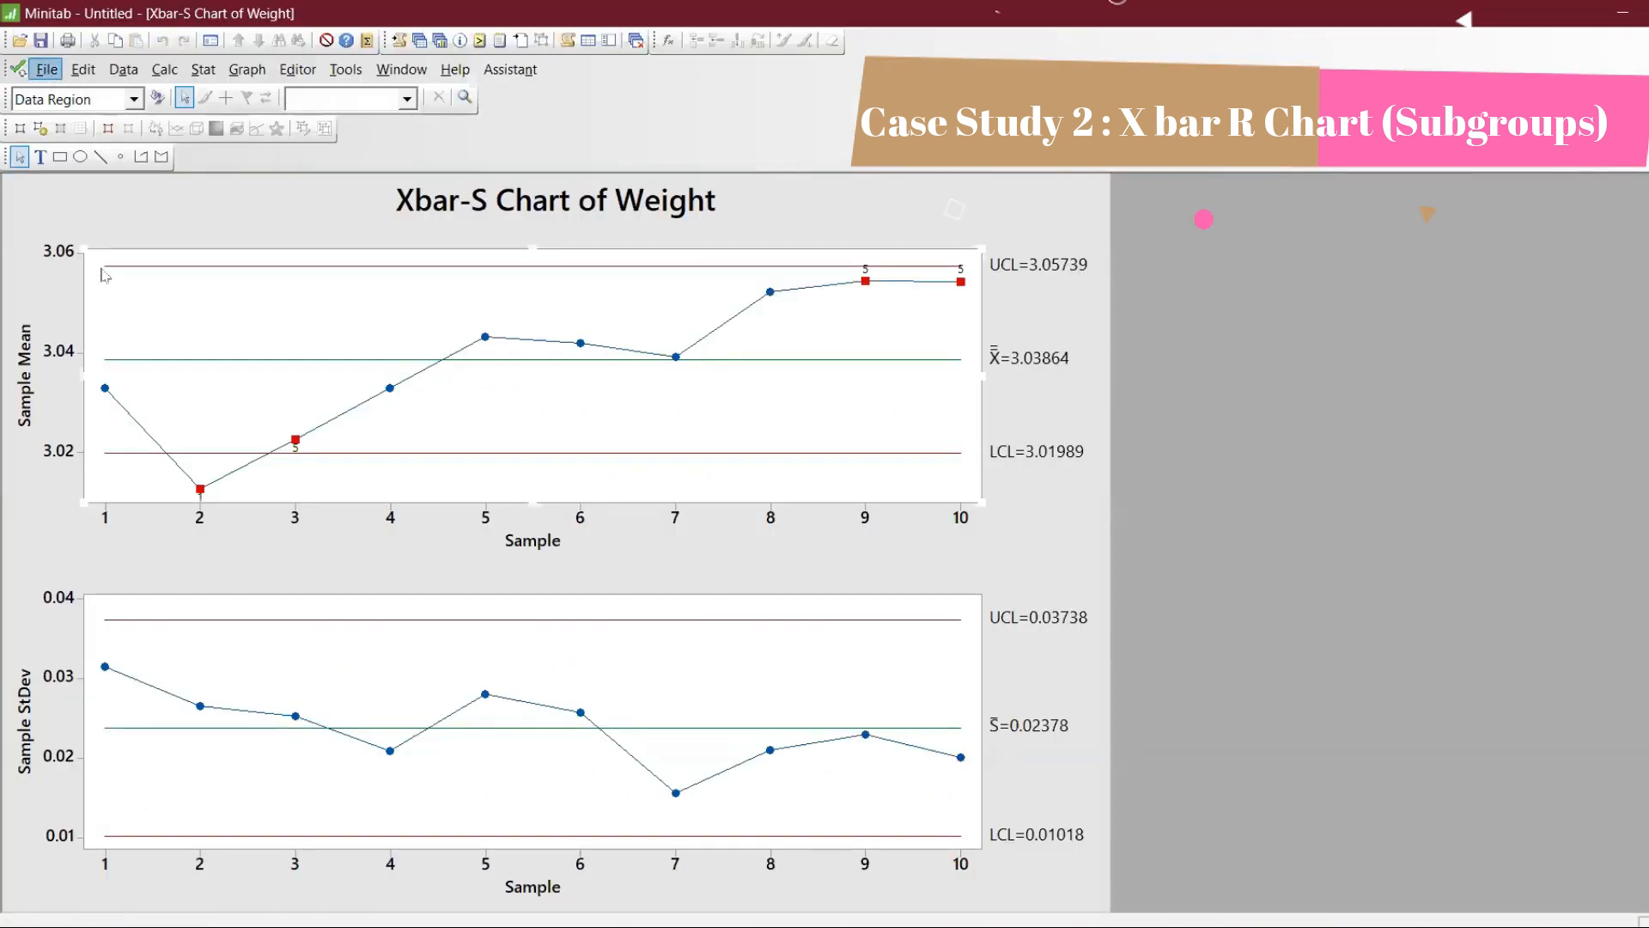
left_click(86, 227)
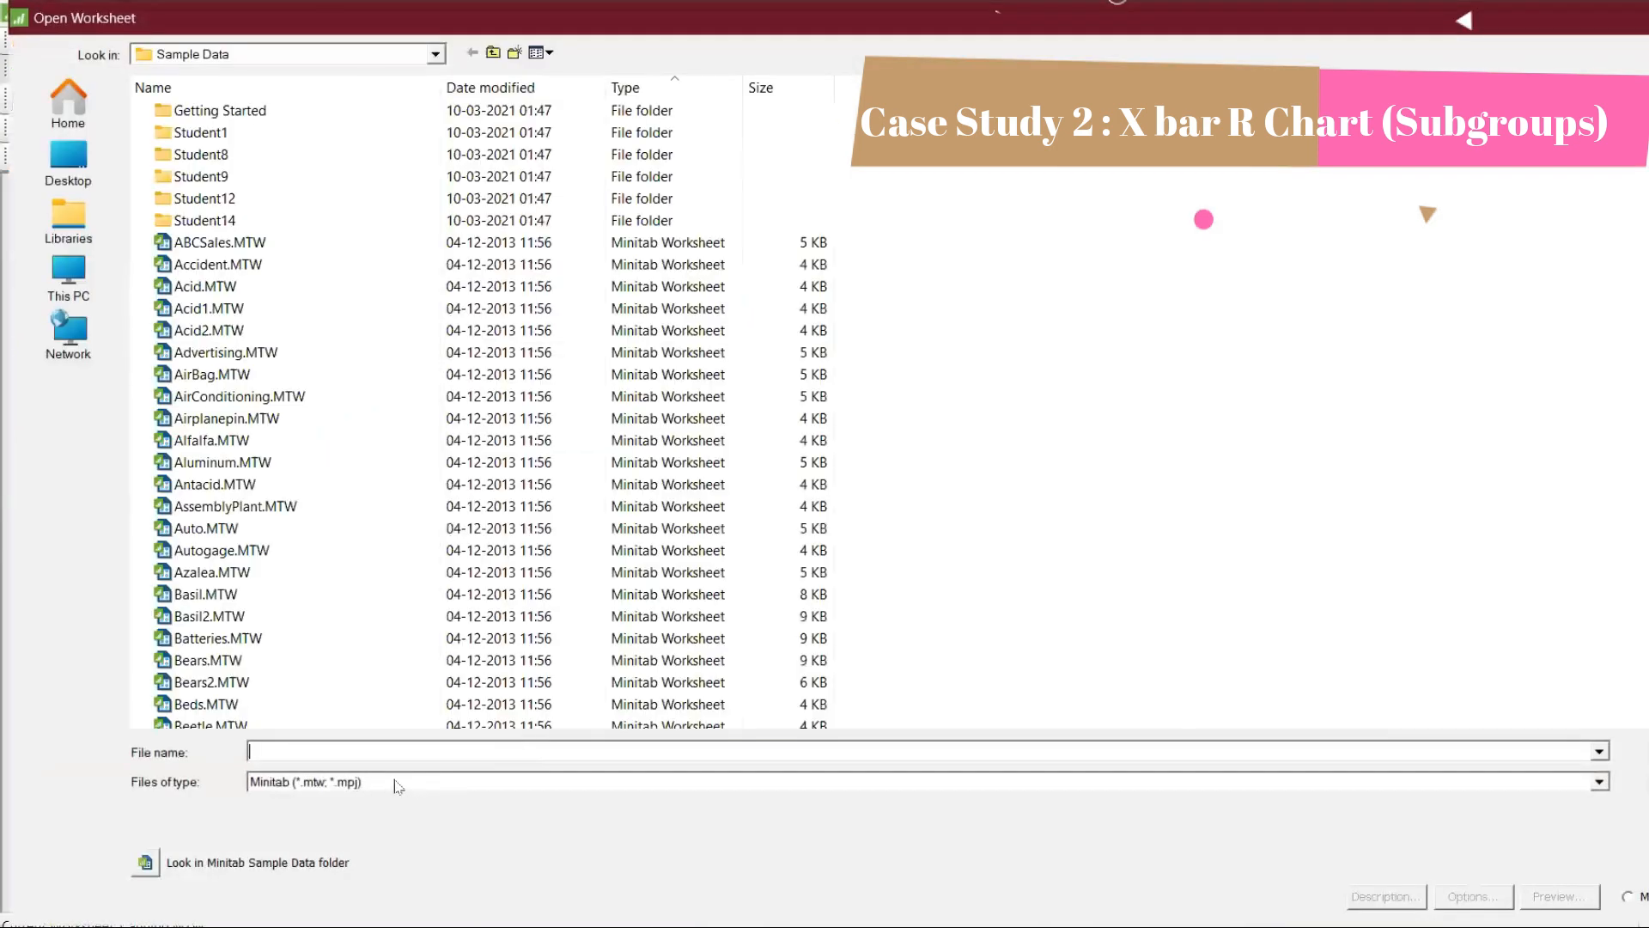
left_click(398, 786)
left_click(396, 800)
left_click(146, 863)
type("cam")
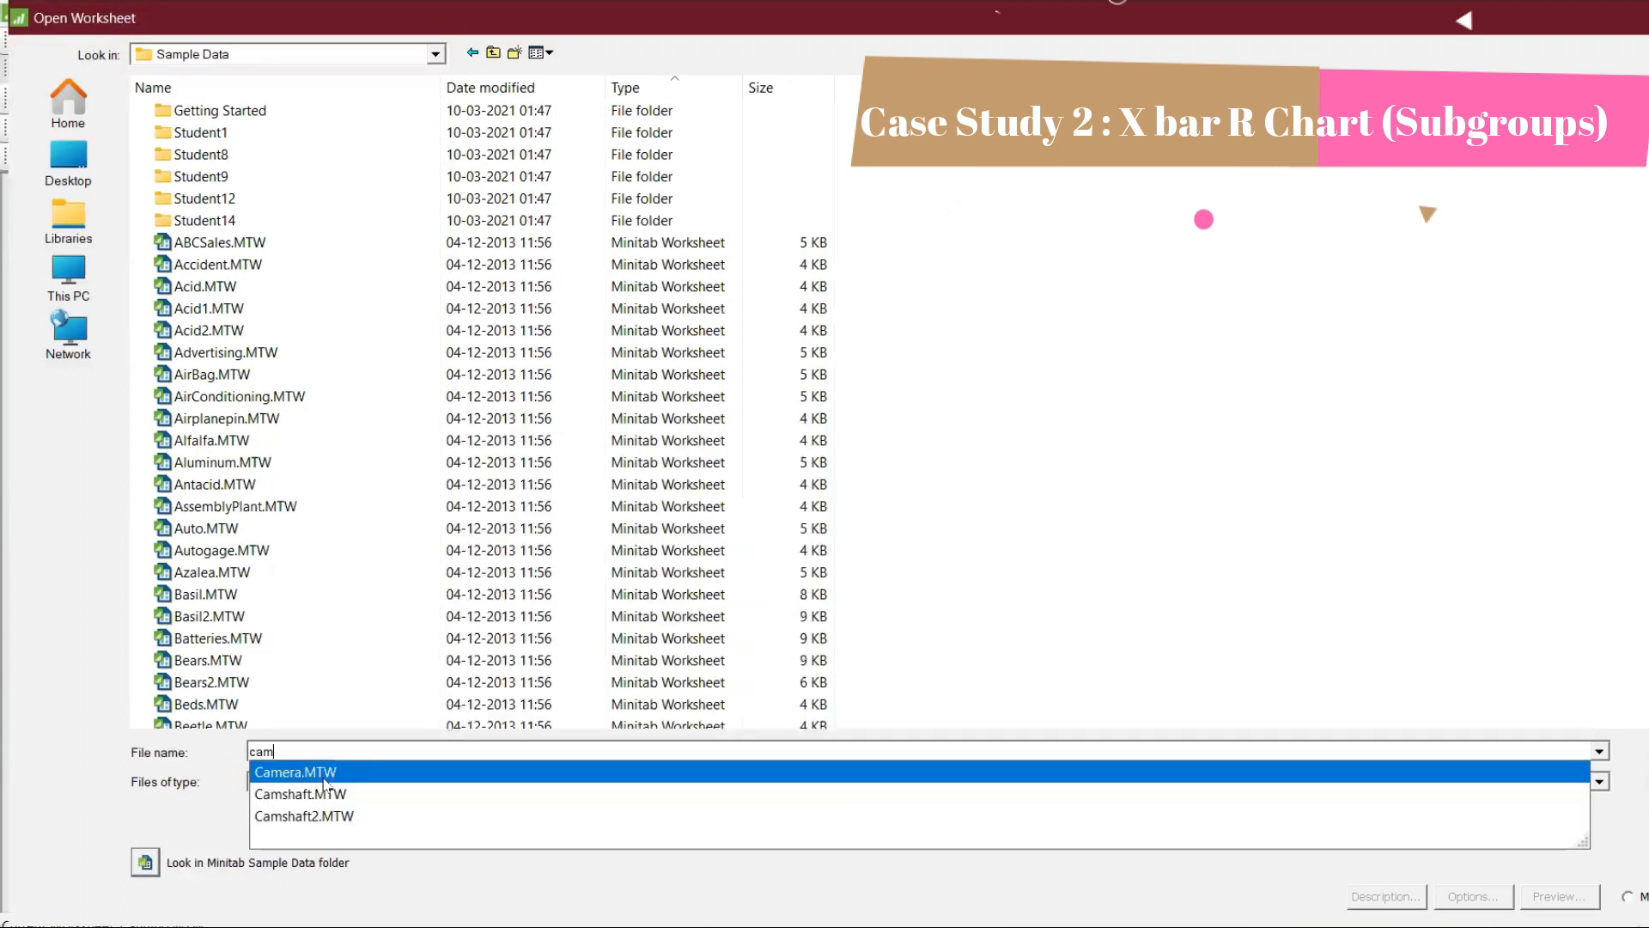
left_click(331, 800)
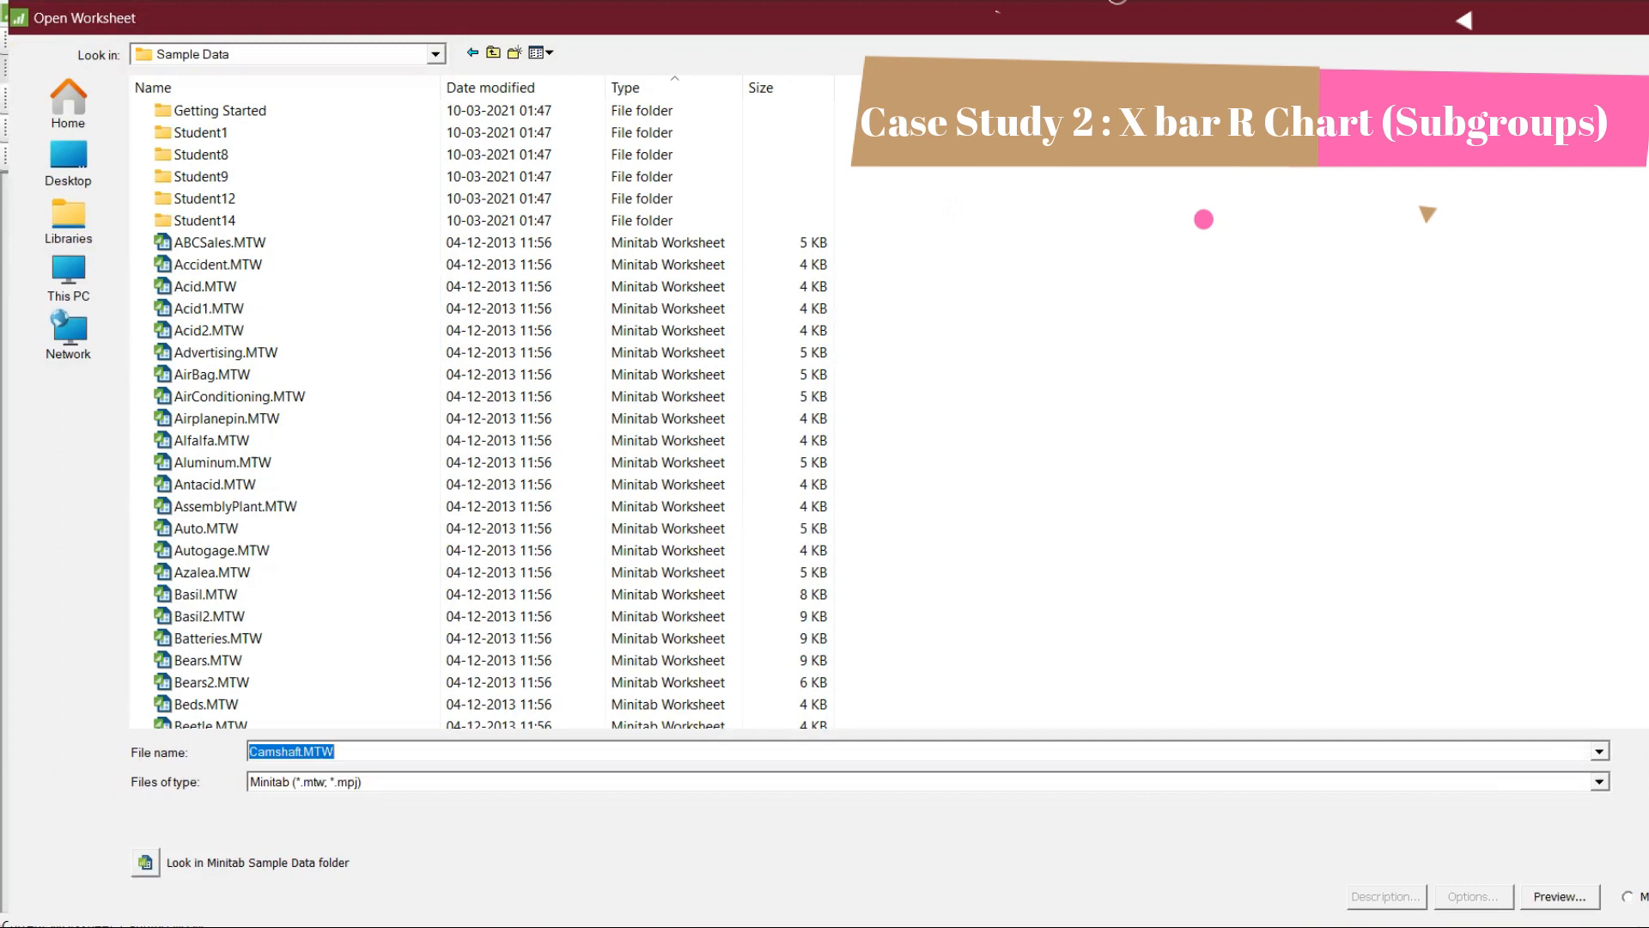
key("Return")
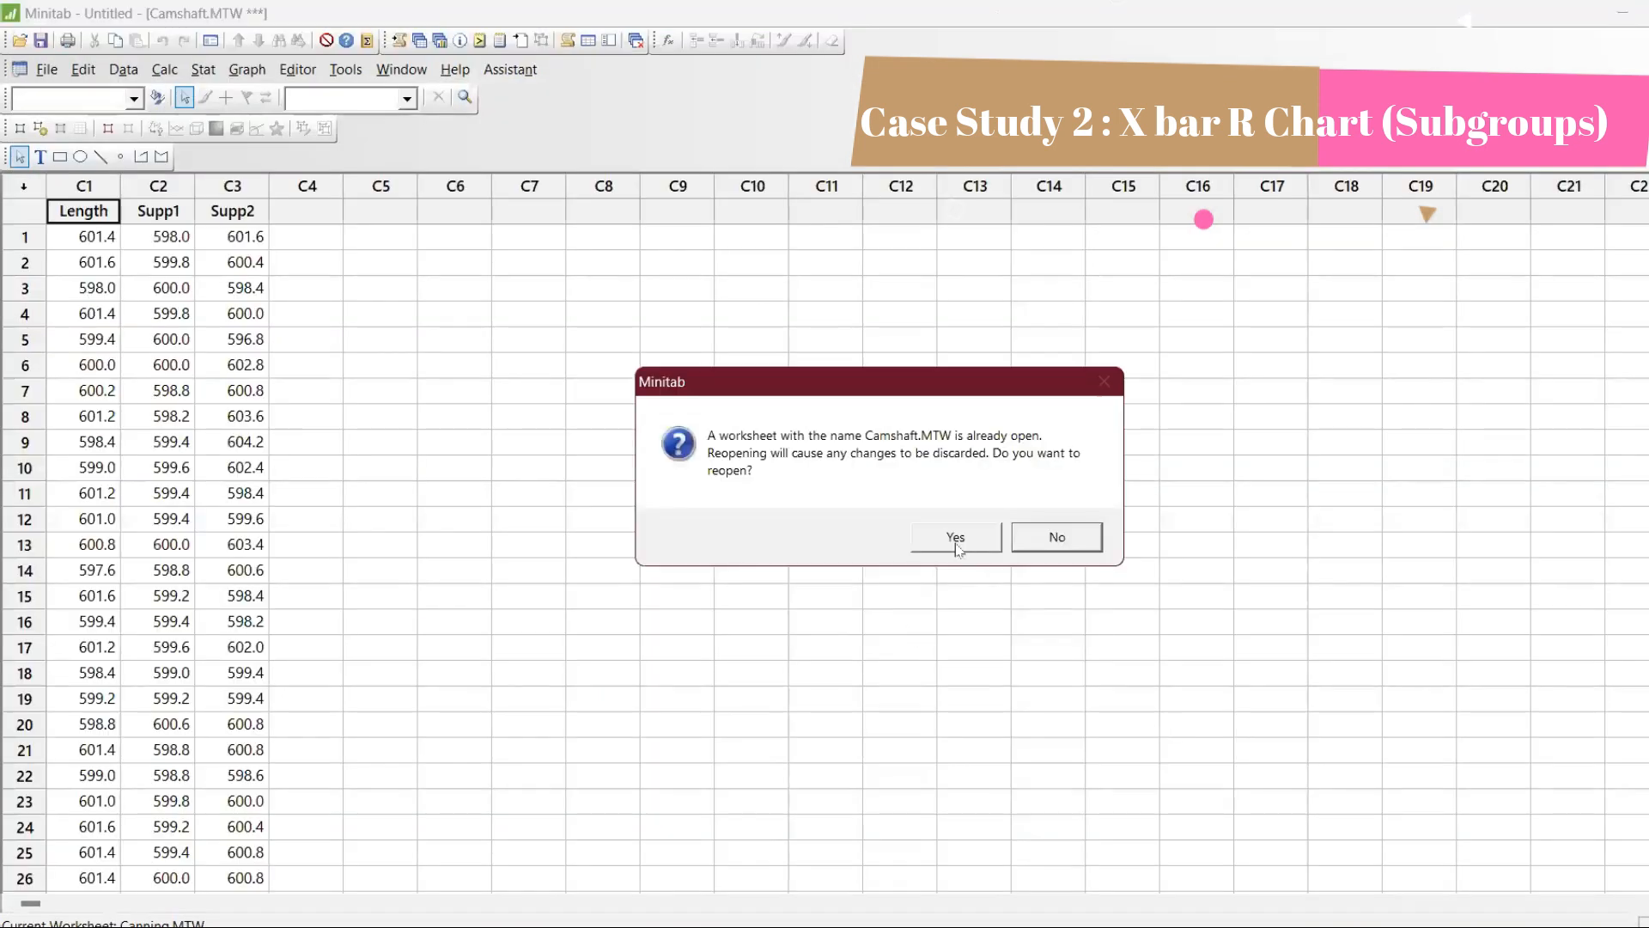
left_click(949, 531)
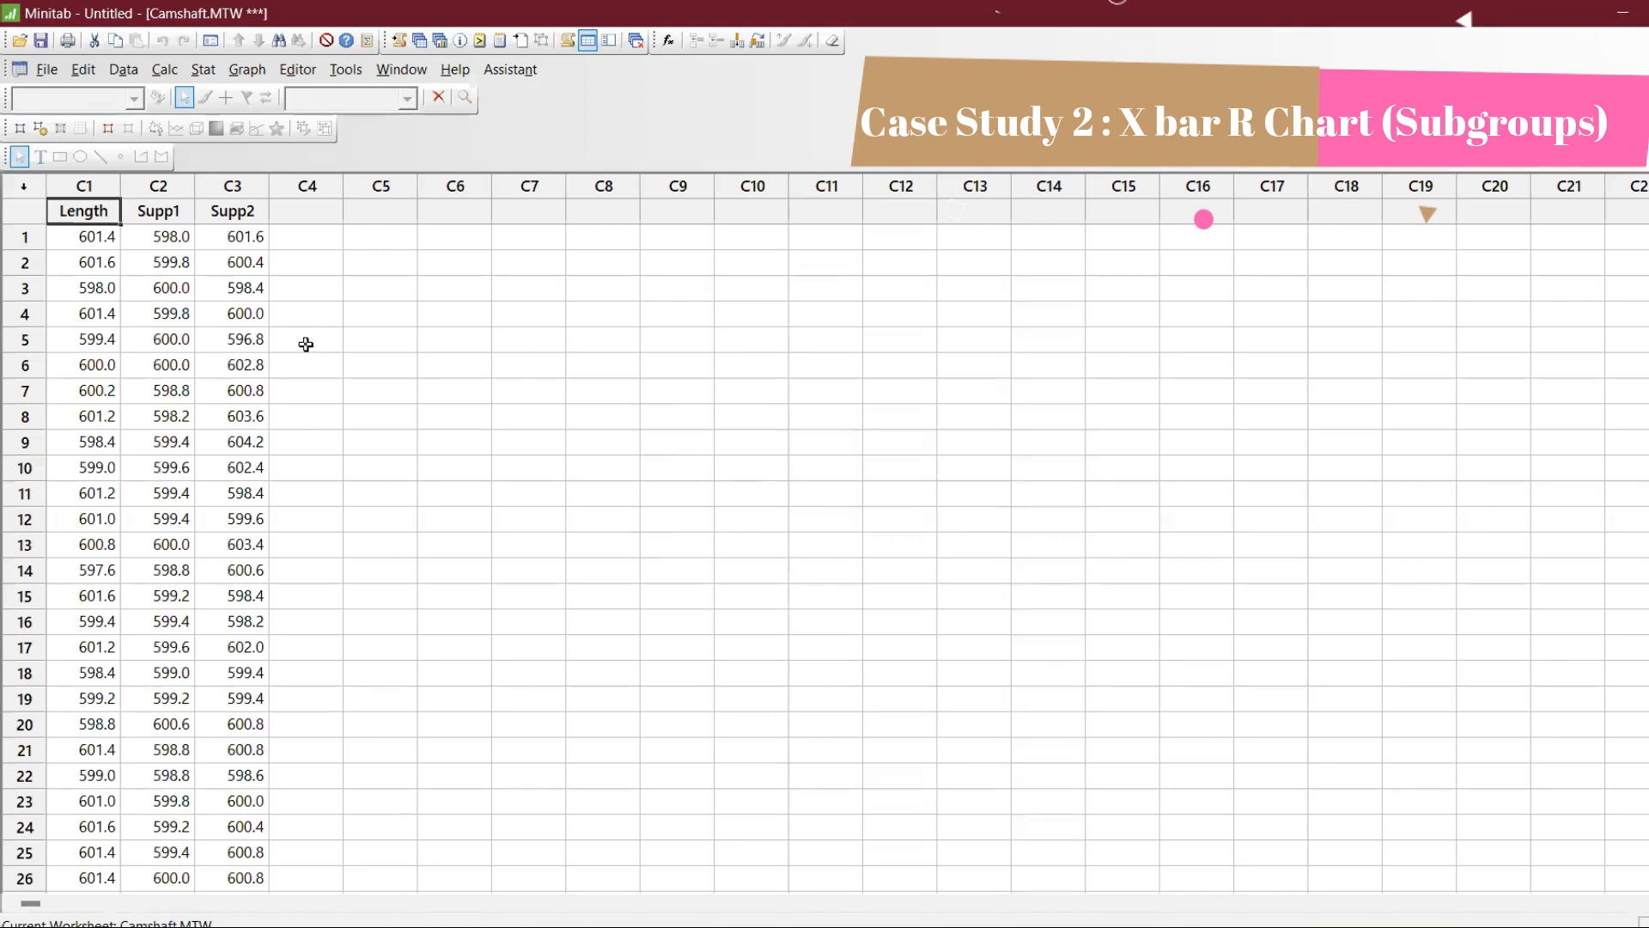
Step: Start an Xbar-R chart for subgroups with all observations for a chart in one column
left_click(202, 69)
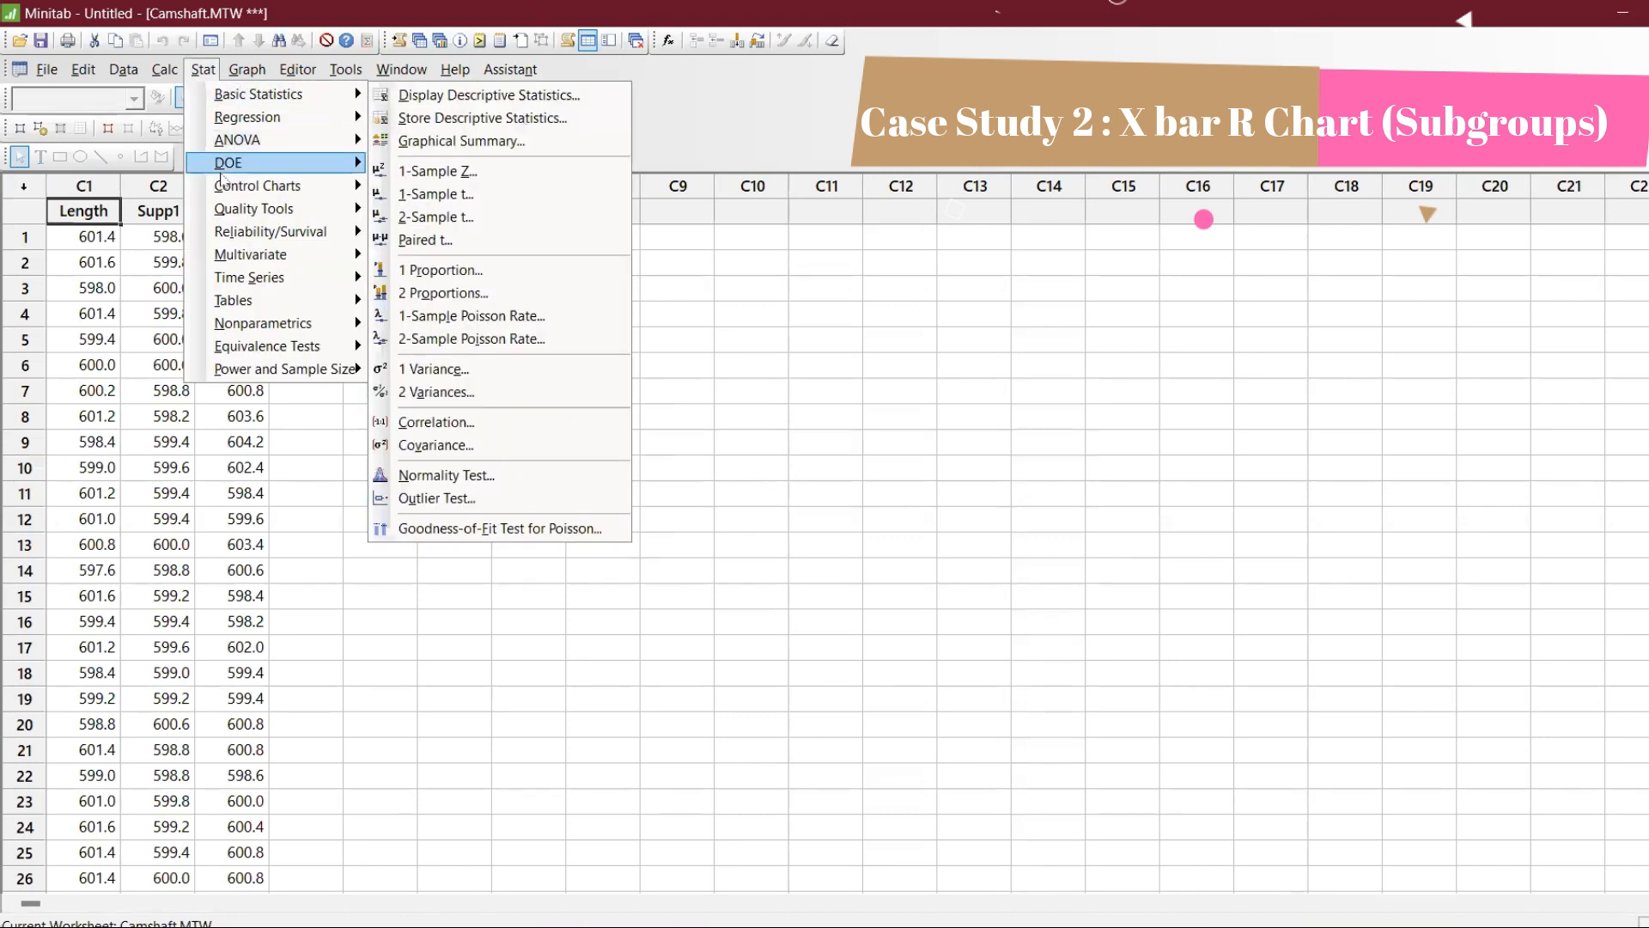
mouse_move(228, 189)
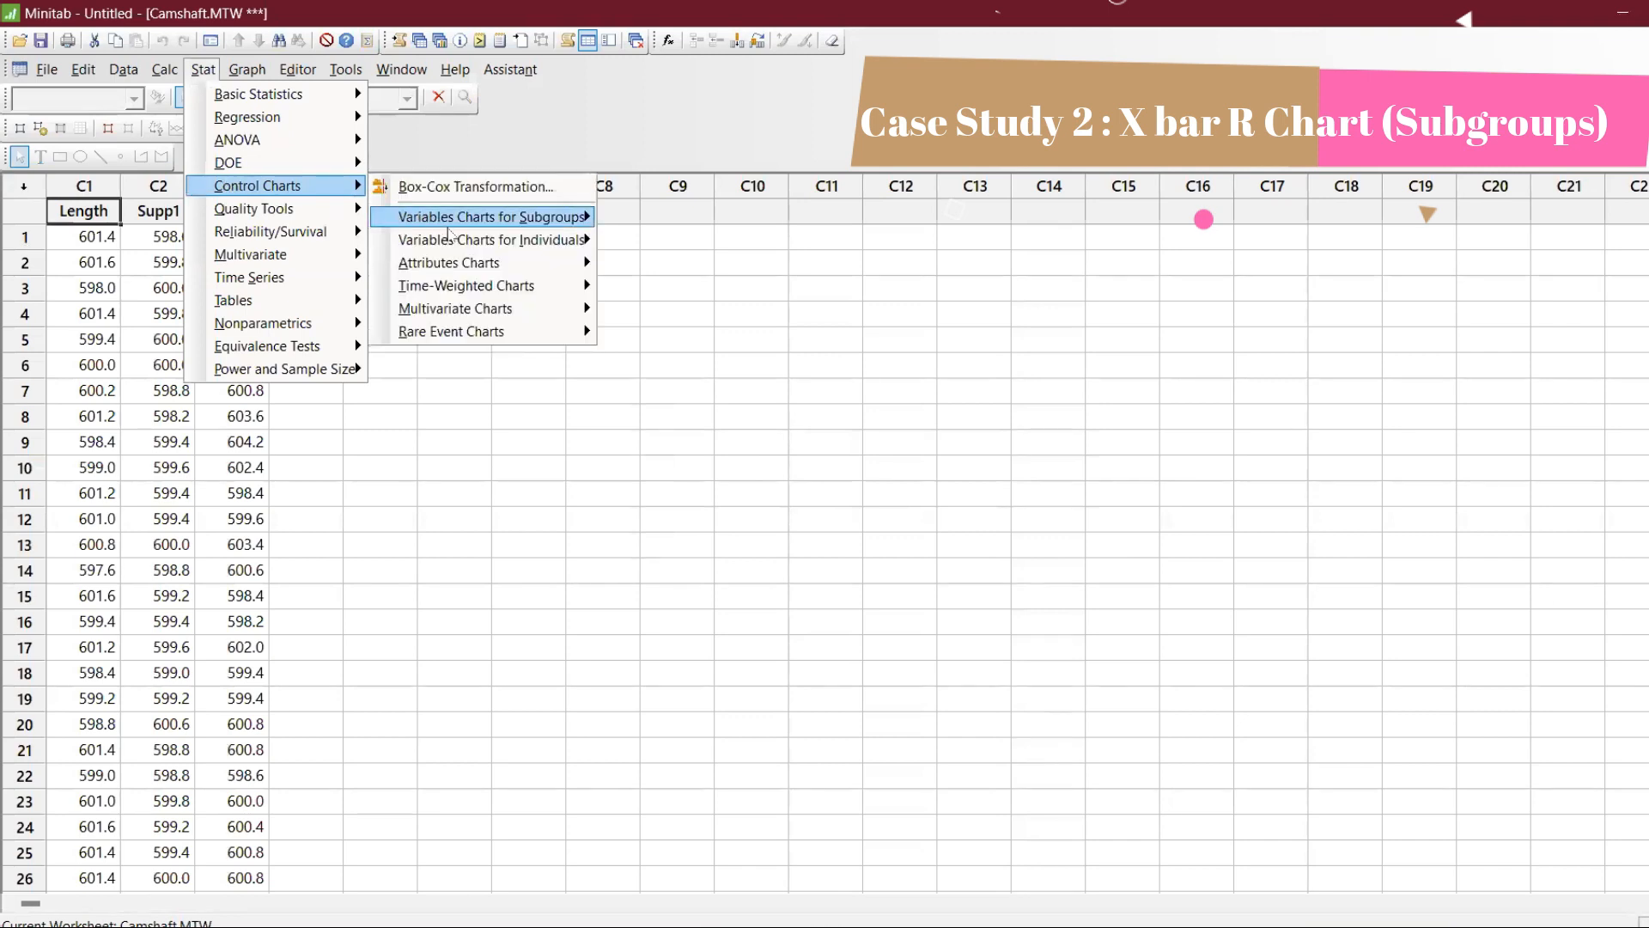
mouse_move(480, 225)
left_click(650, 218)
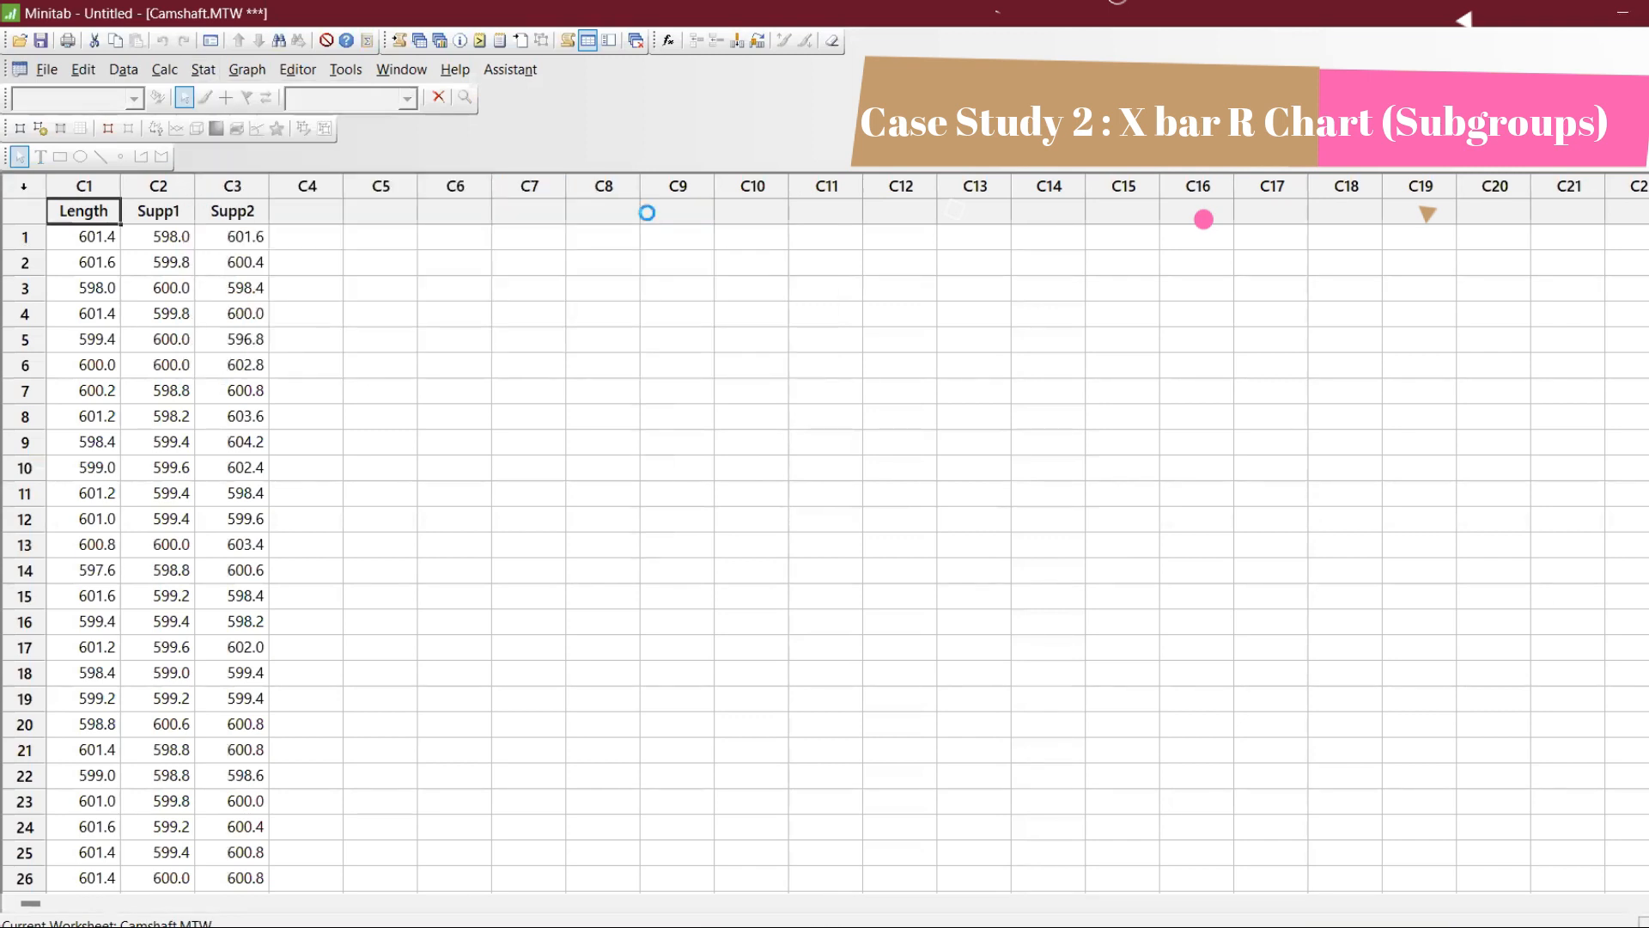
left_click(917, 331)
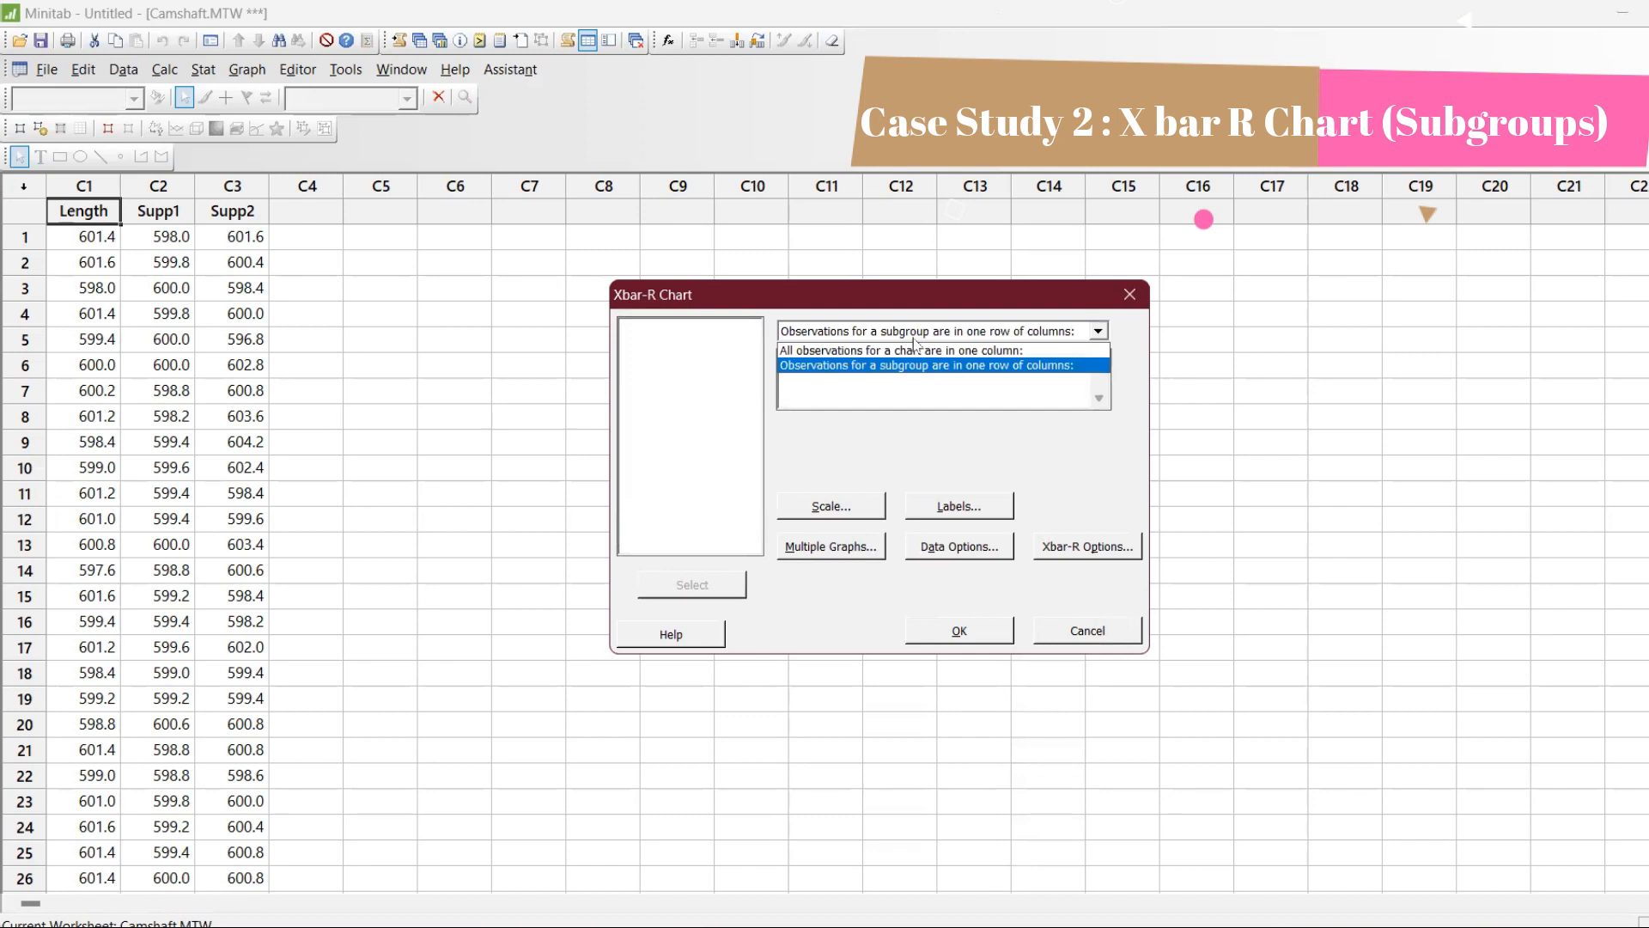
left_click(916, 355)
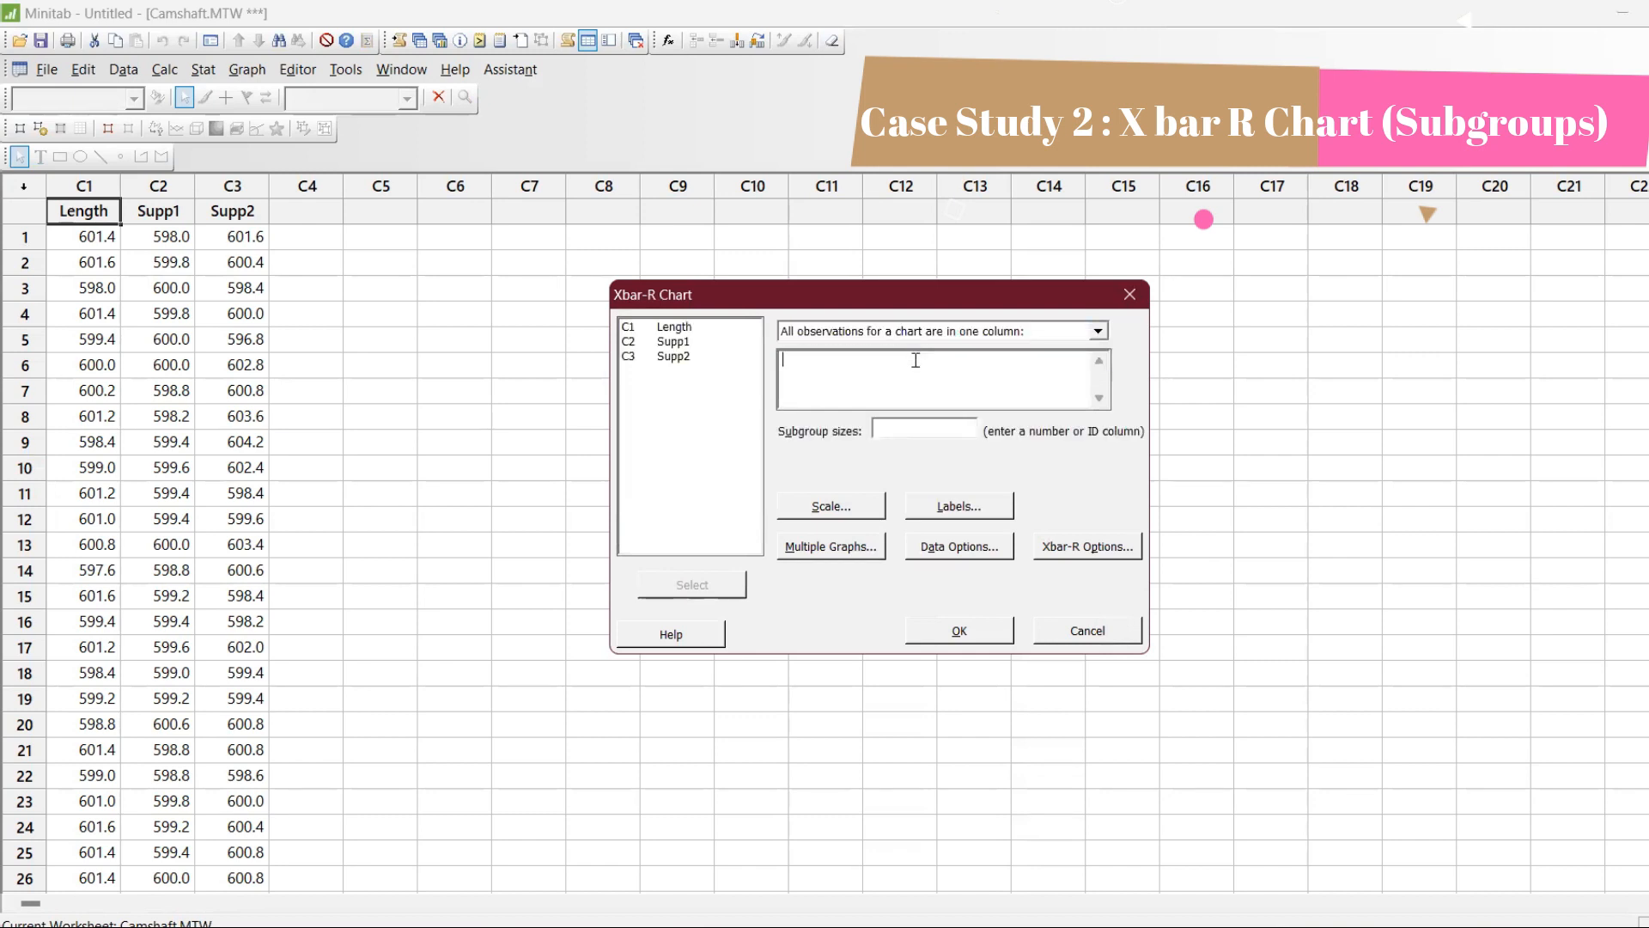
Step: Select the Length, Supp1 and Supp2 columns as the chart variables and generate their Xbar-R charts
left_click(720, 333)
key("shift+Down")
key("shift+Down")
left_click(718, 577)
left_click(956, 632)
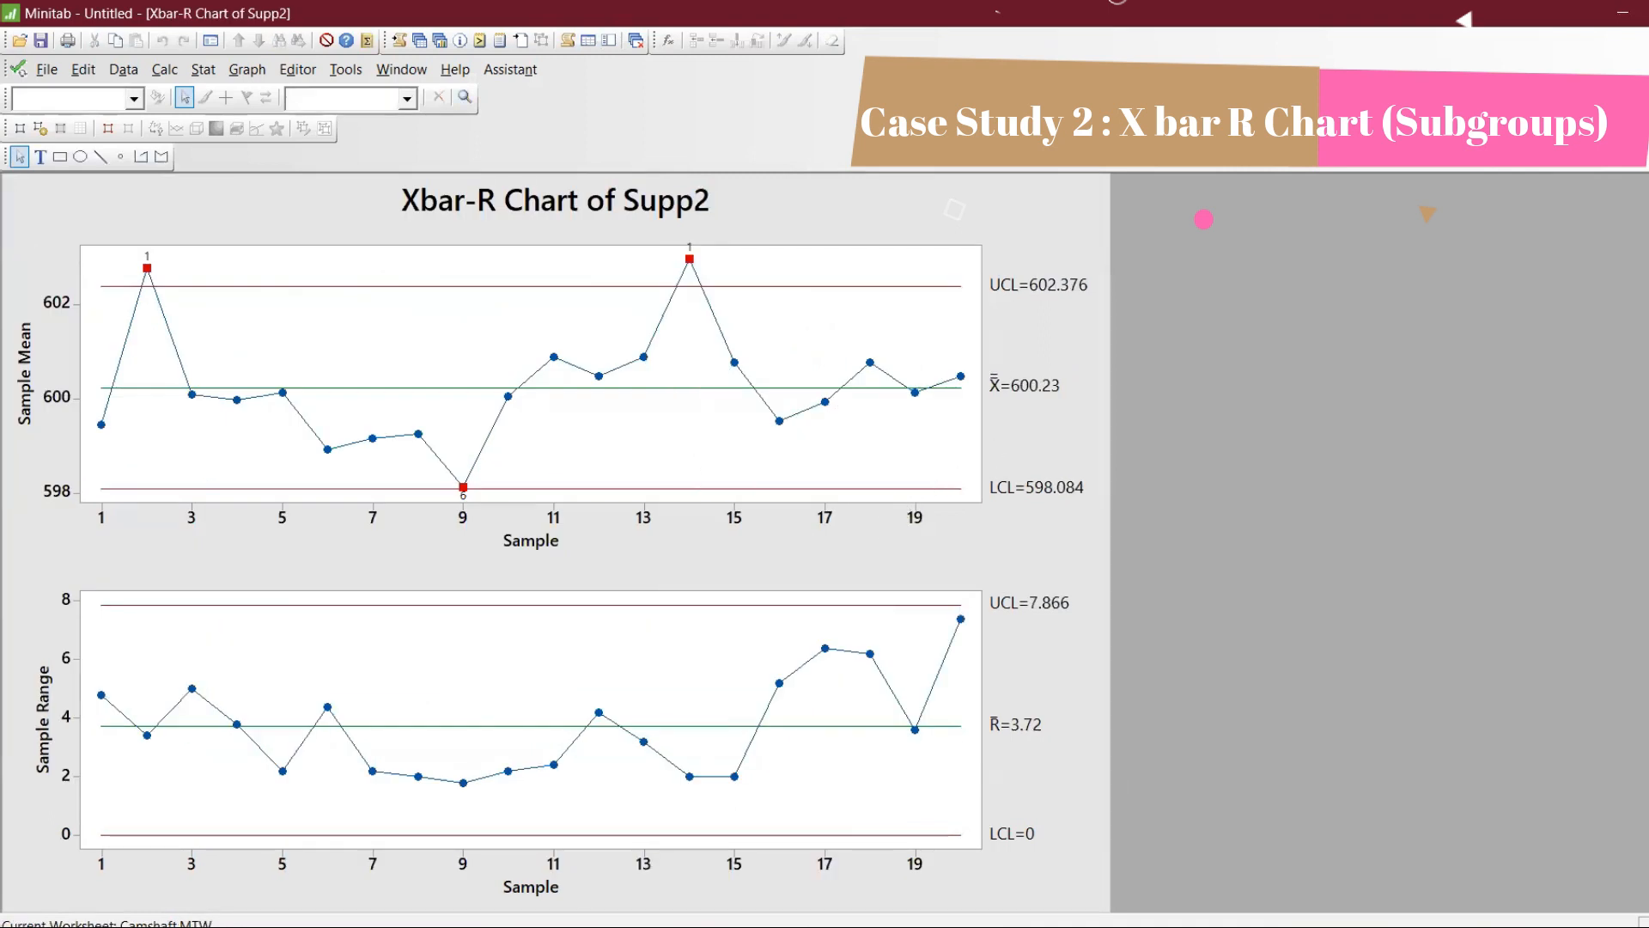
Step: Restore the maximized chart window and arrange the Length, Supp1 and Supp2 Xbar-R charts so all three can be compared
left_click(1626, 69)
left_click_drag(740, 457, 1517, 322)
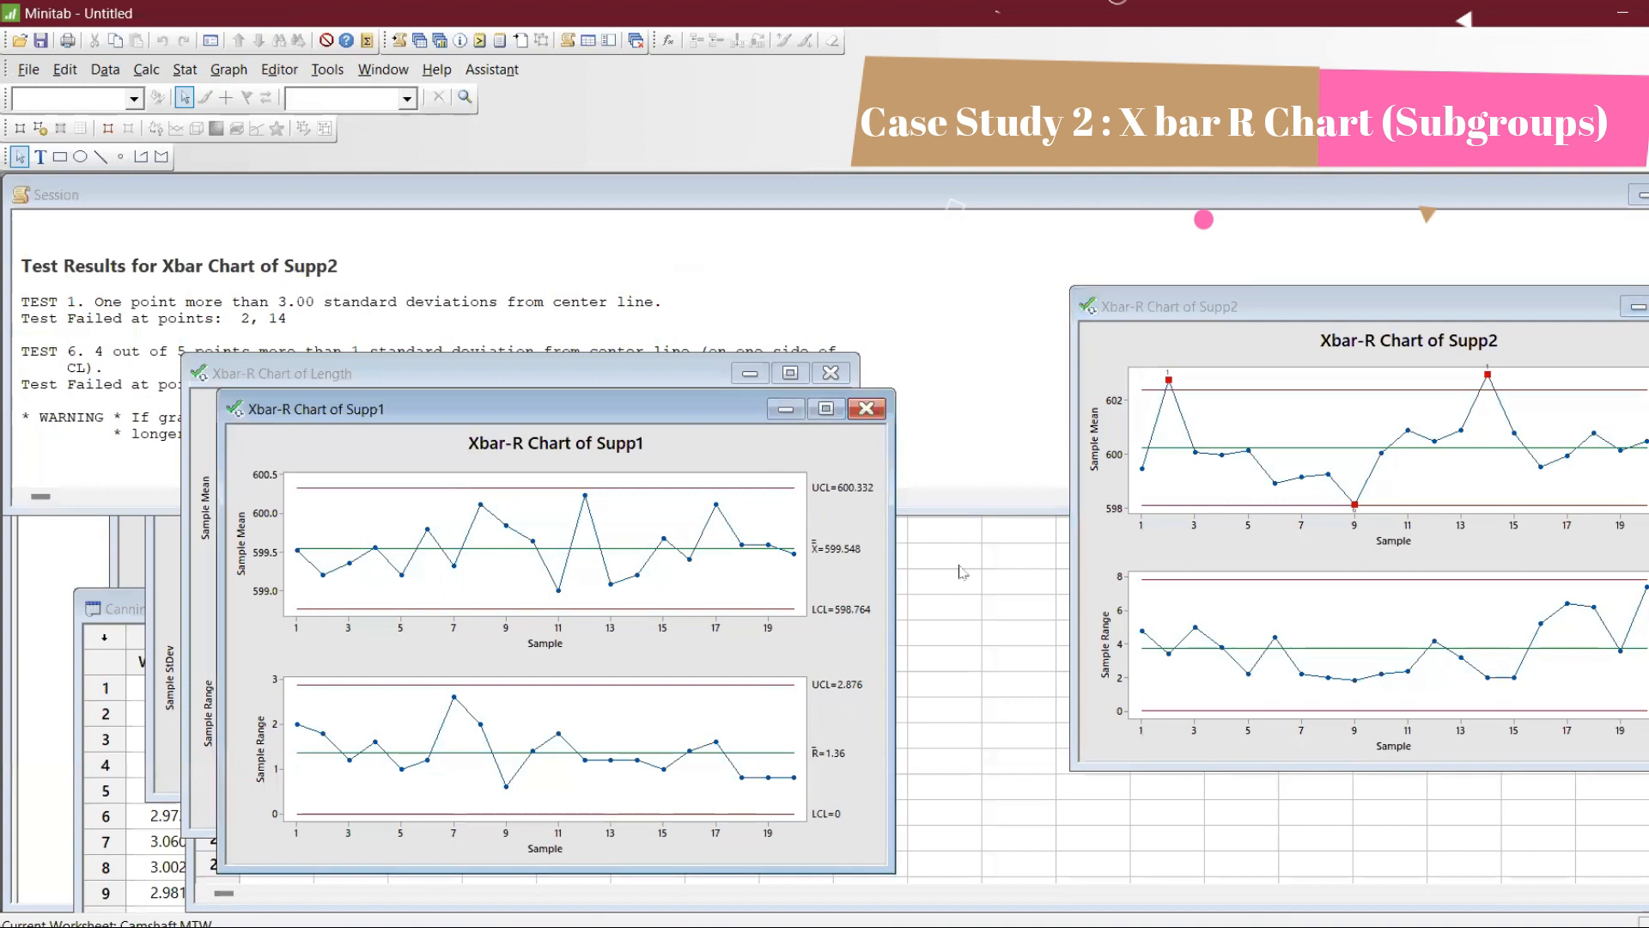
left_click_drag(731, 411, 1088, 595)
left_click(626, 373)
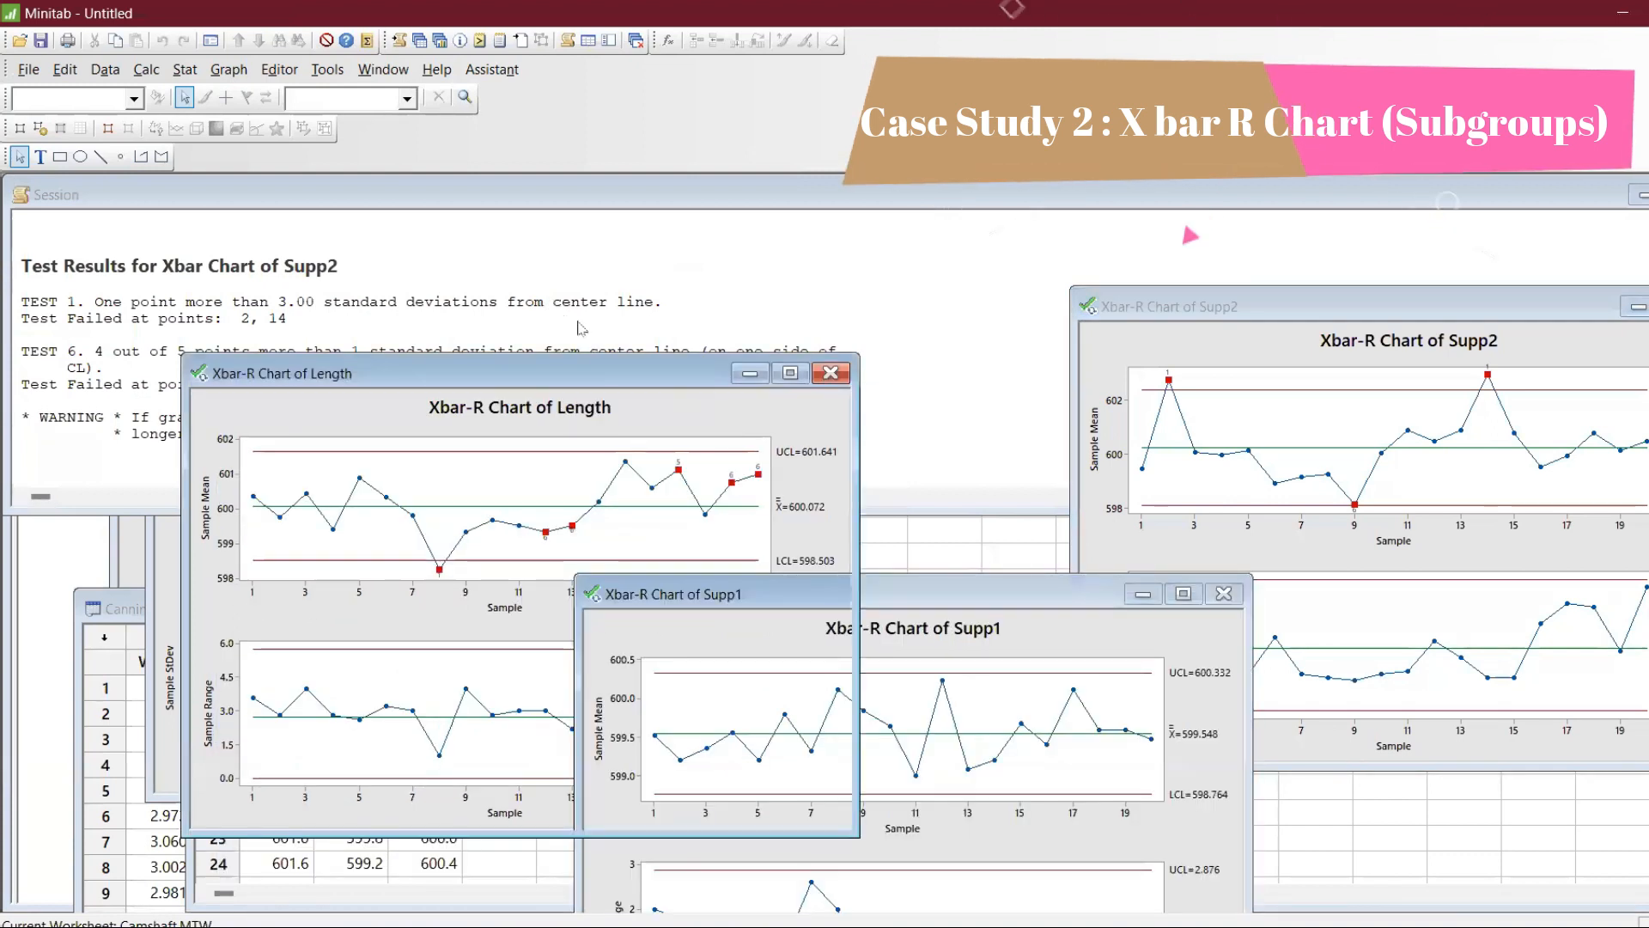
left_click_drag(550, 373, 399, 182)
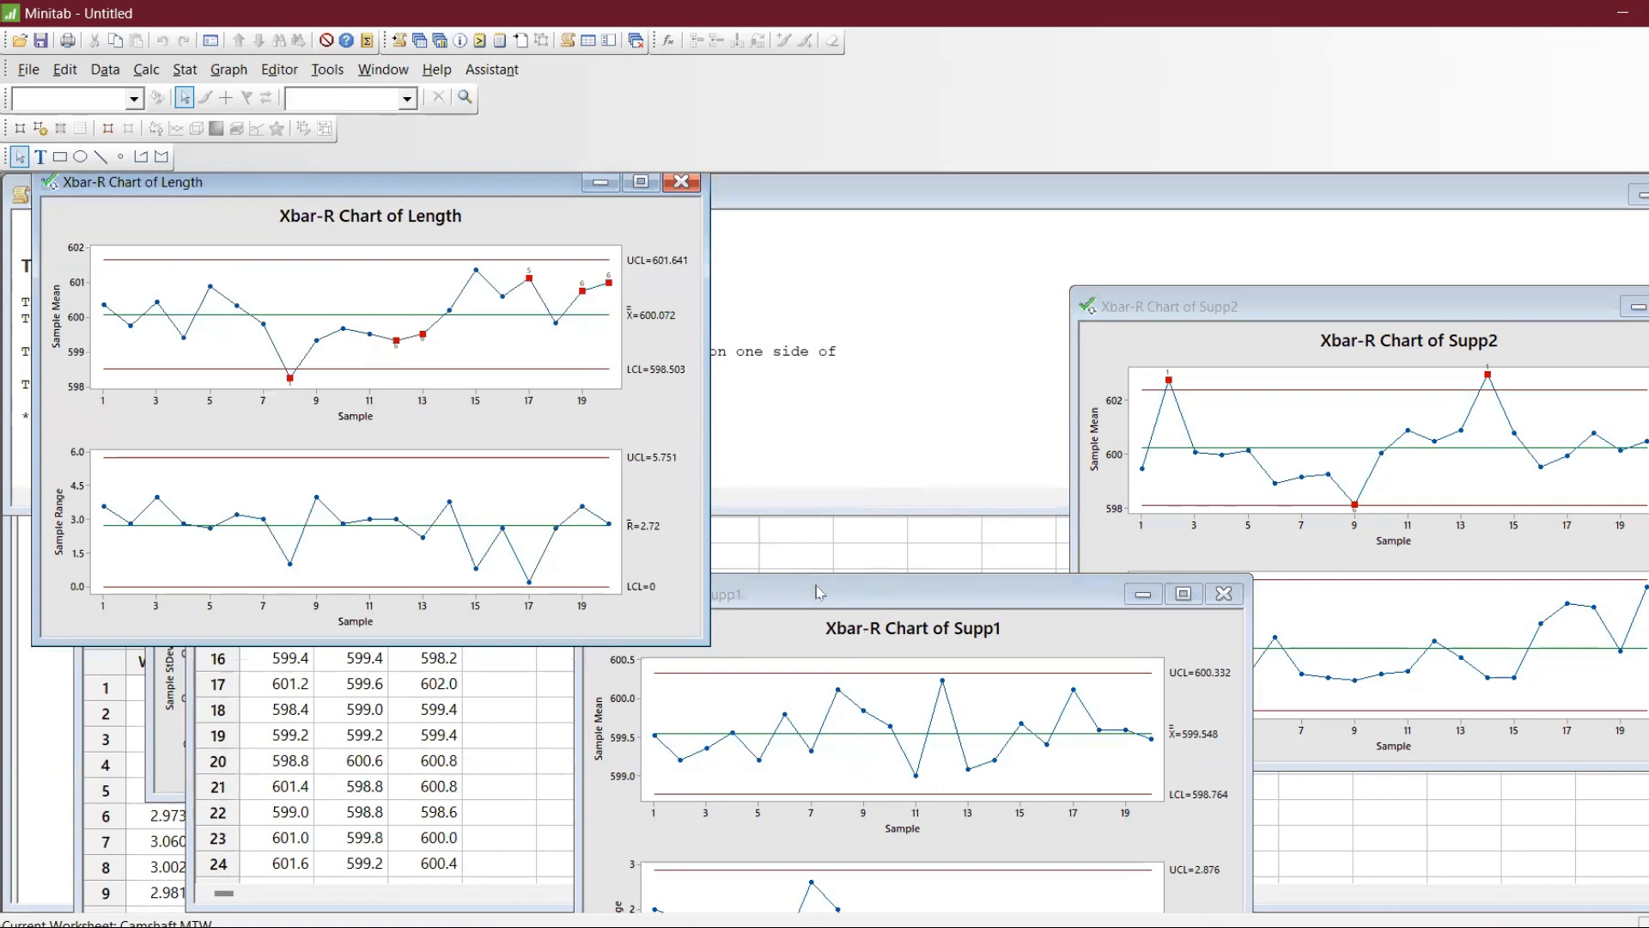
left_click(822, 600)
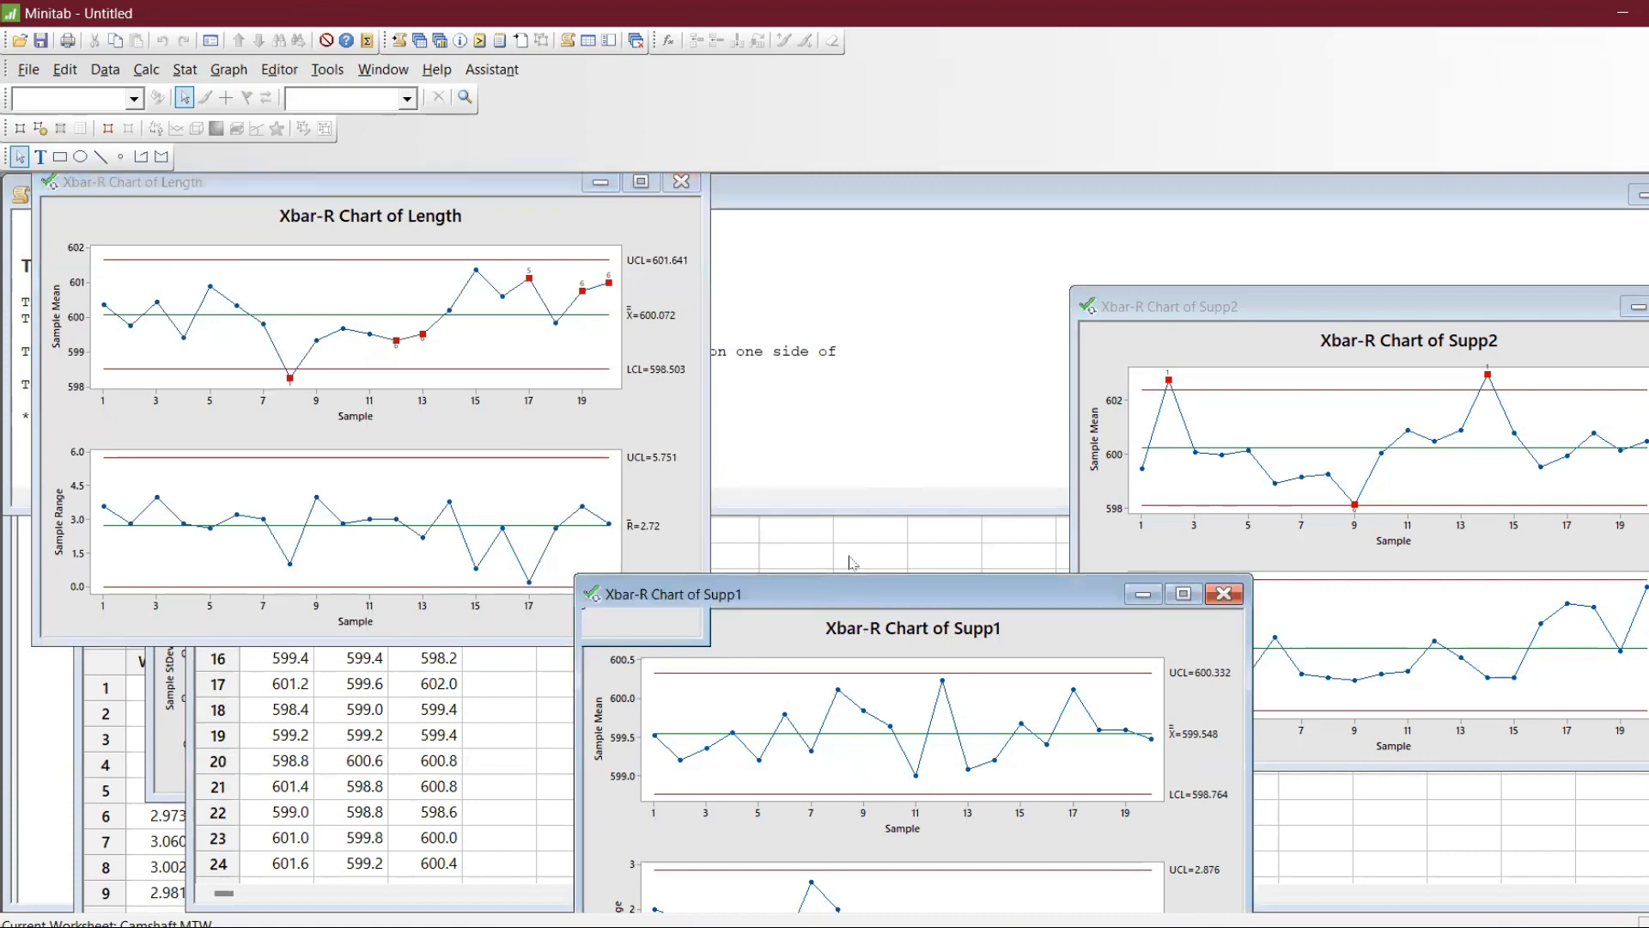
left_click_drag(850, 594, 599, 674)
left_click(1125, 307)
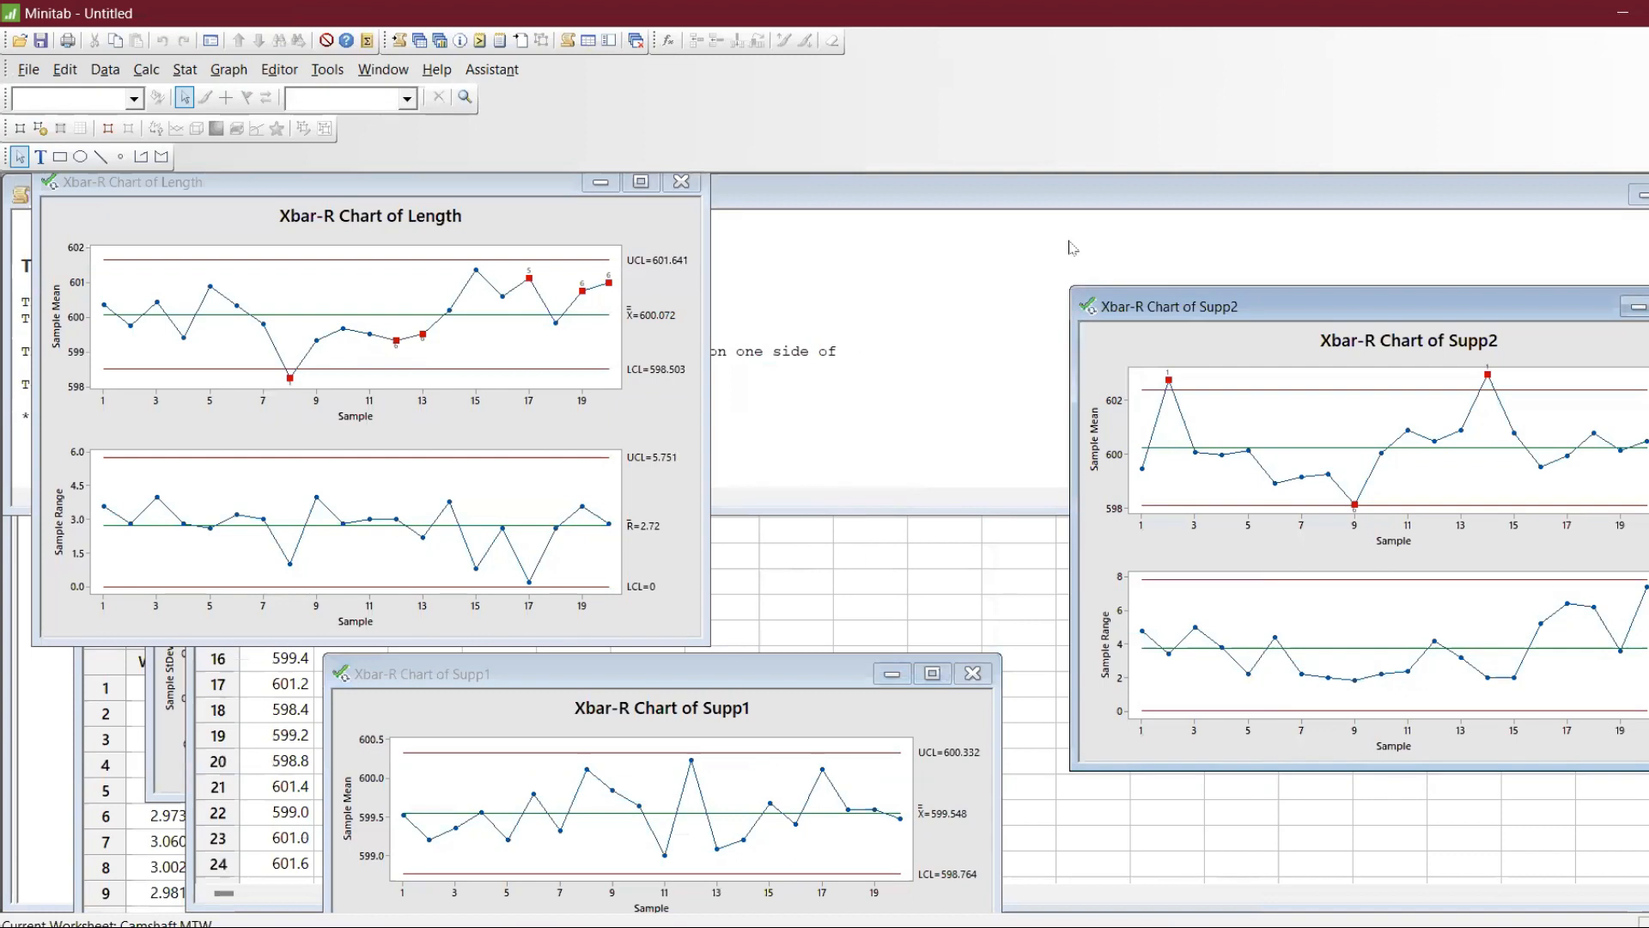
left_click_drag(1235, 312, 925, 225)
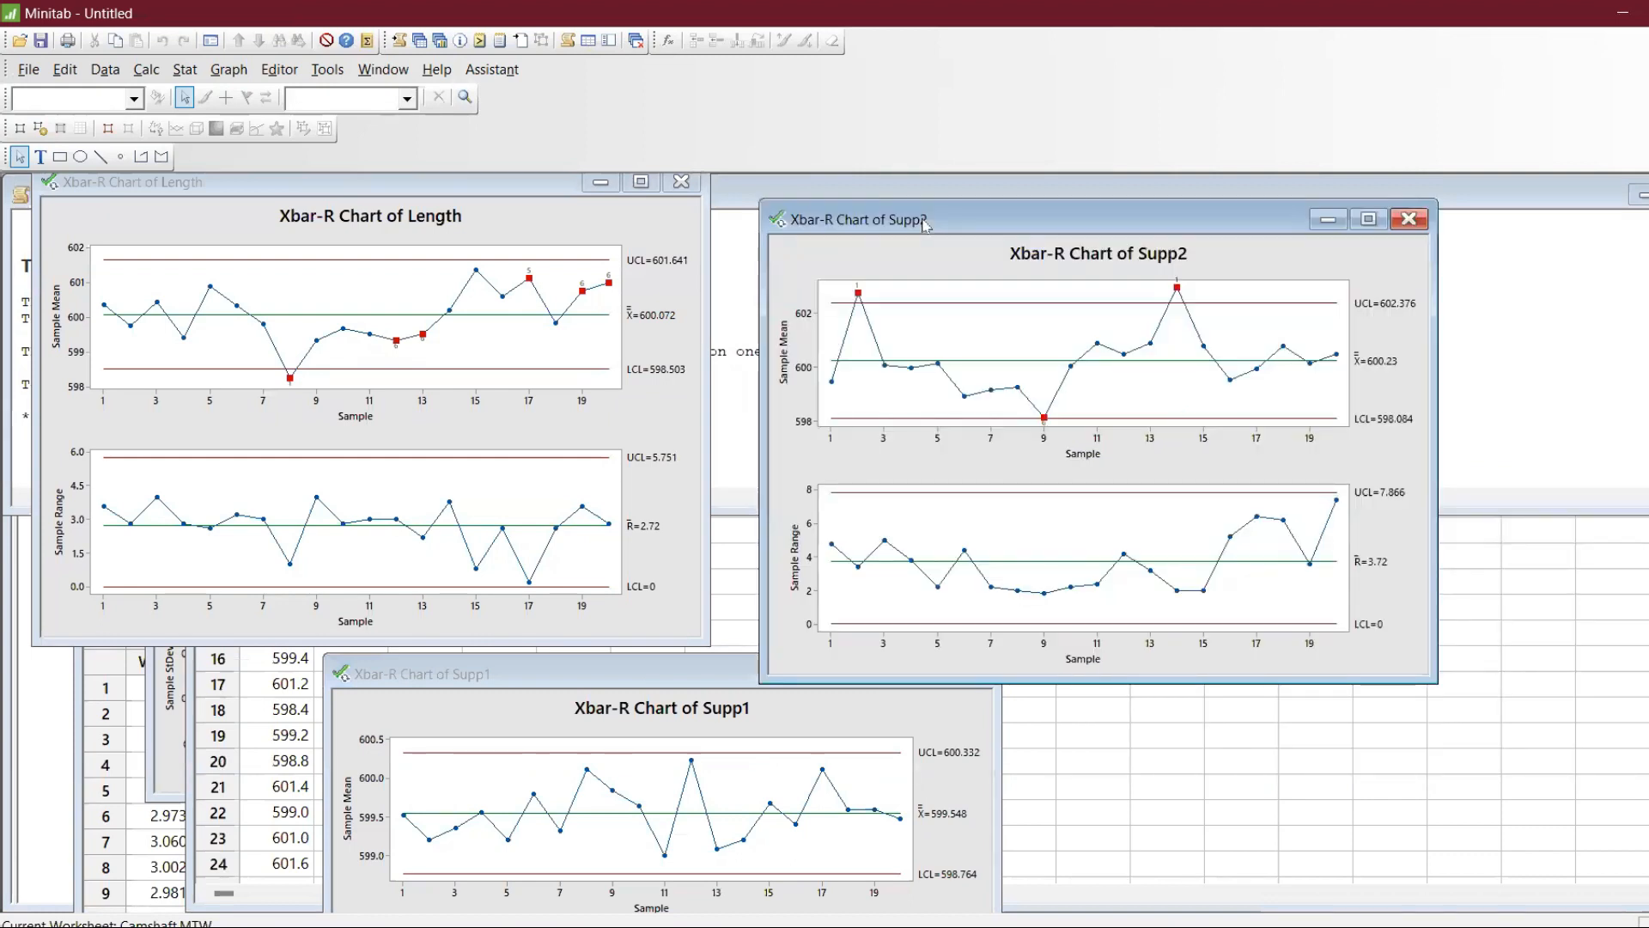
Step: Switch to Excel and go through the IMR, X bar R and X bar S case study entries
left_click(1041, 924)
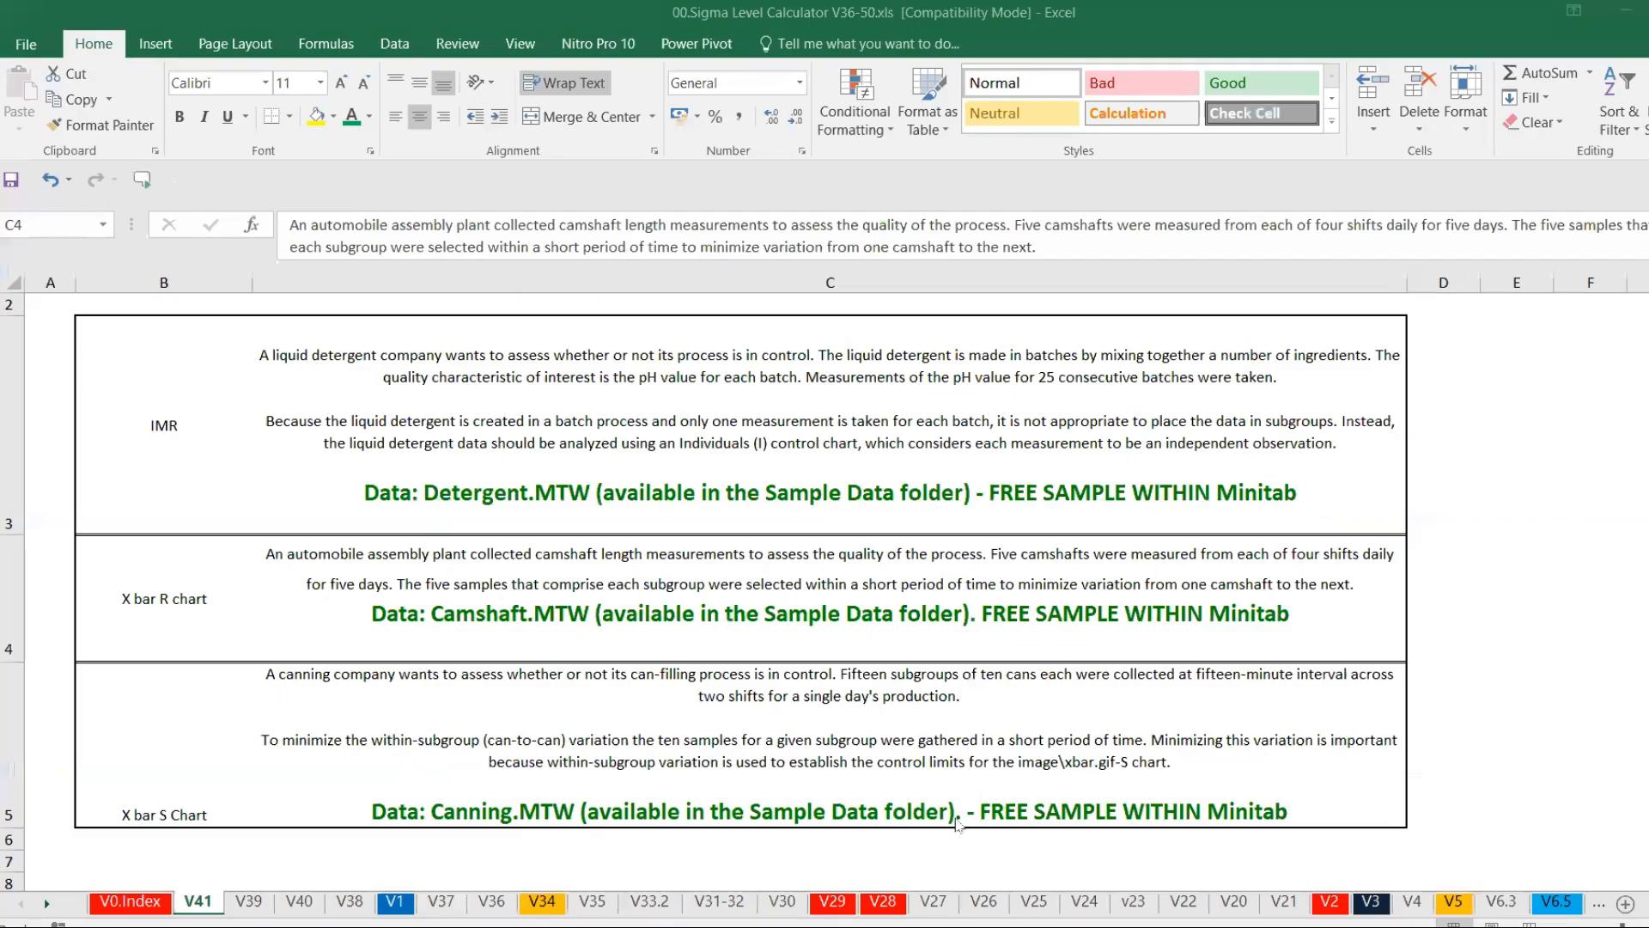
left_click(205, 443)
left_click(186, 574)
left_click(179, 752)
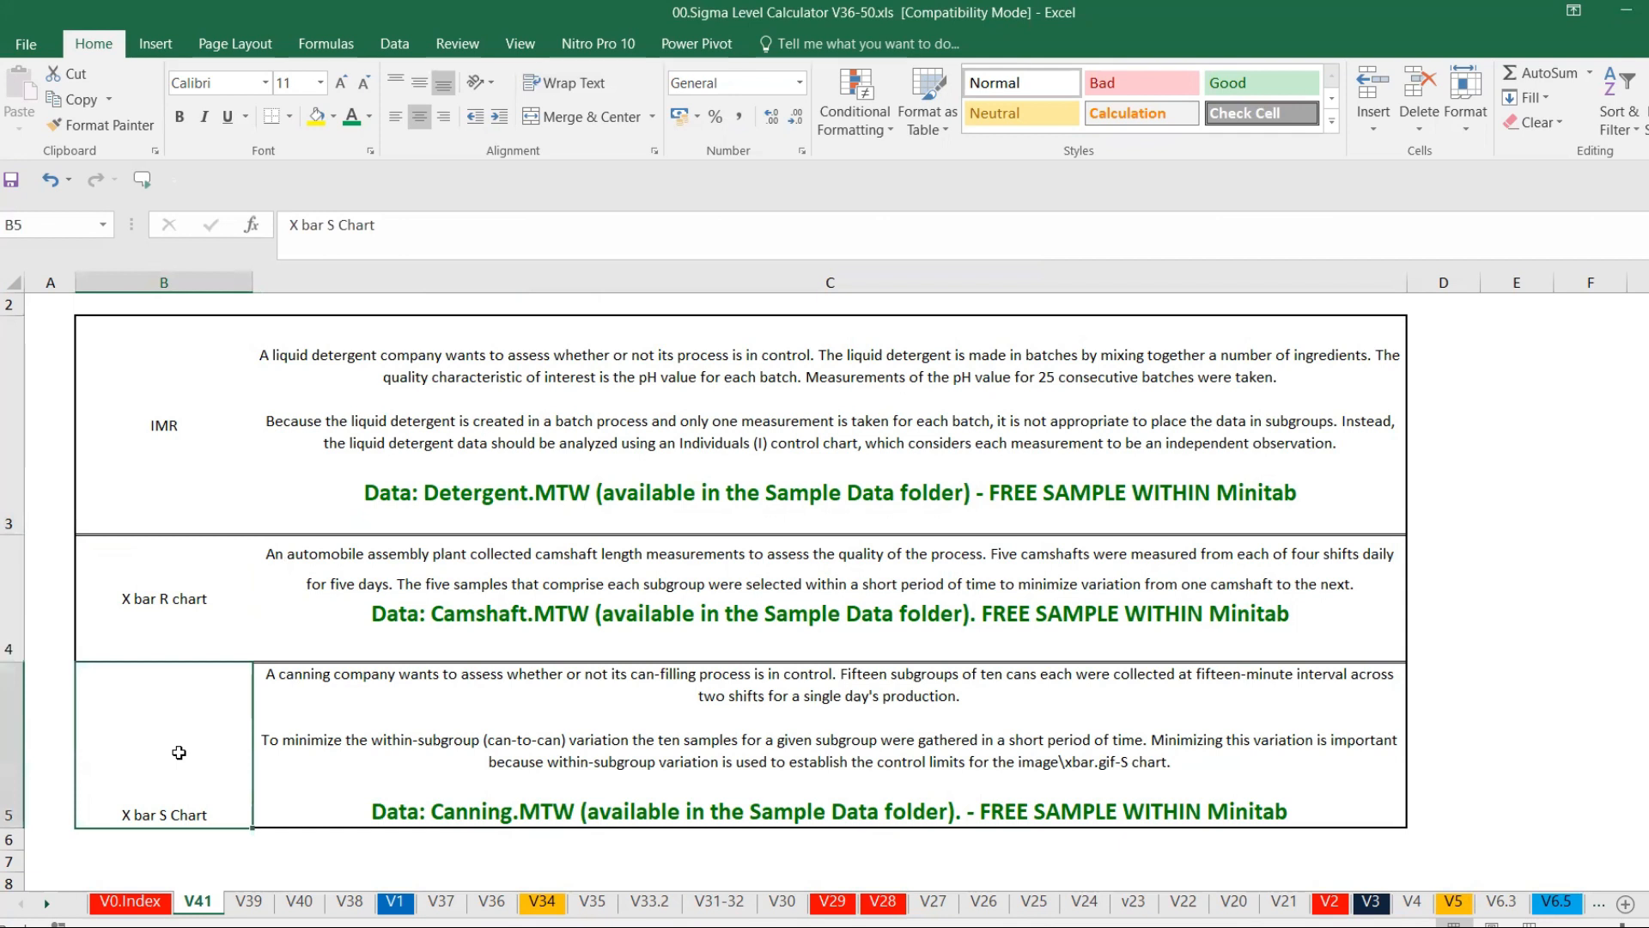